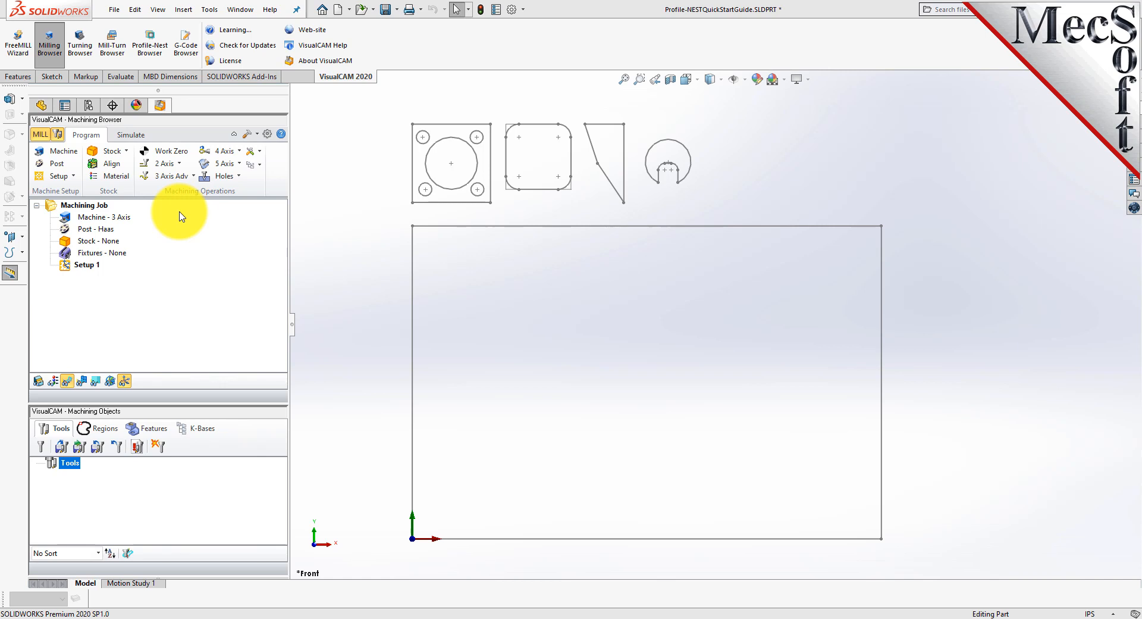
Step: Load the VisualCAM Profile-NEST module in place of the milling module
{"action": "left_click", "coordinate": [209, 9]}
{"action": "mouse_move", "coordinate": [231, 66]}
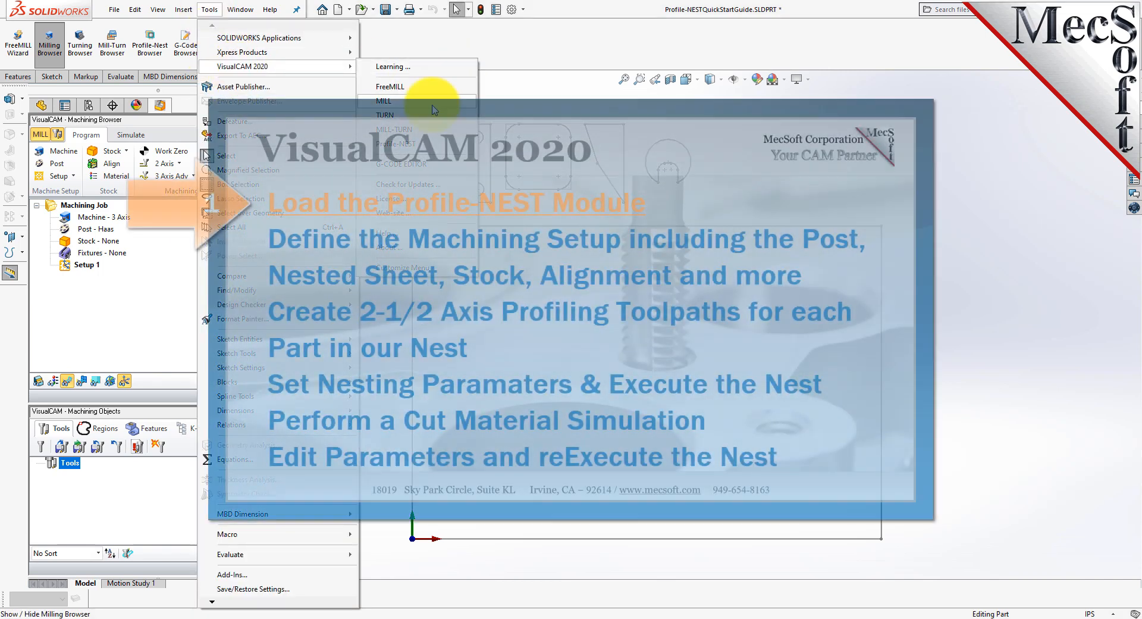
{"action": "left_click", "coordinate": [522, 27]}
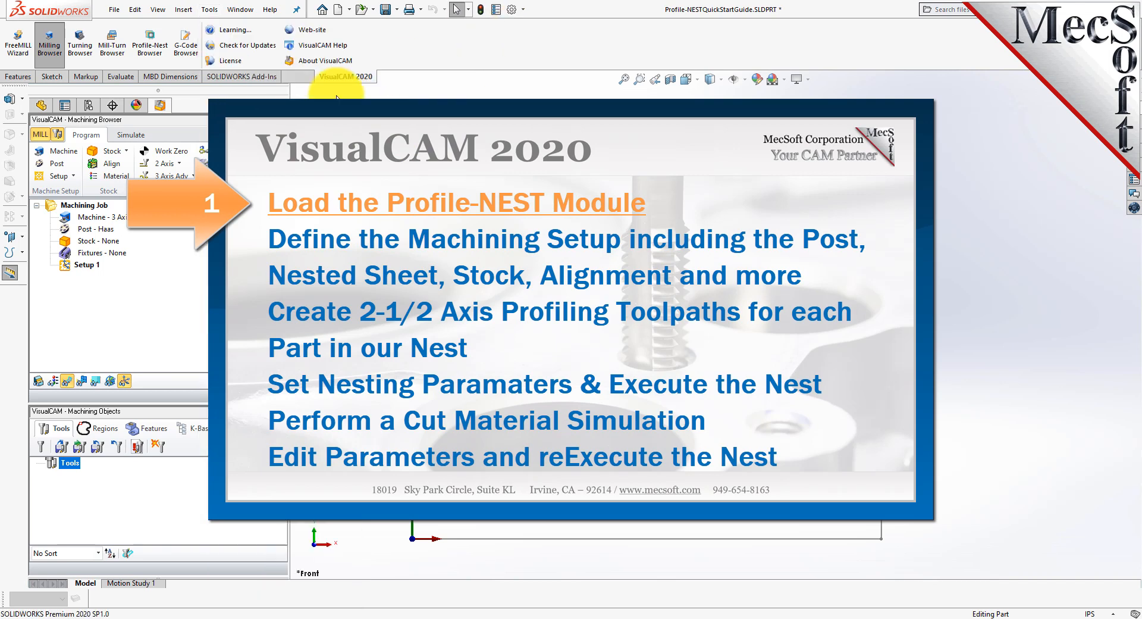
{"action": "left_click", "coordinate": [149, 55]}
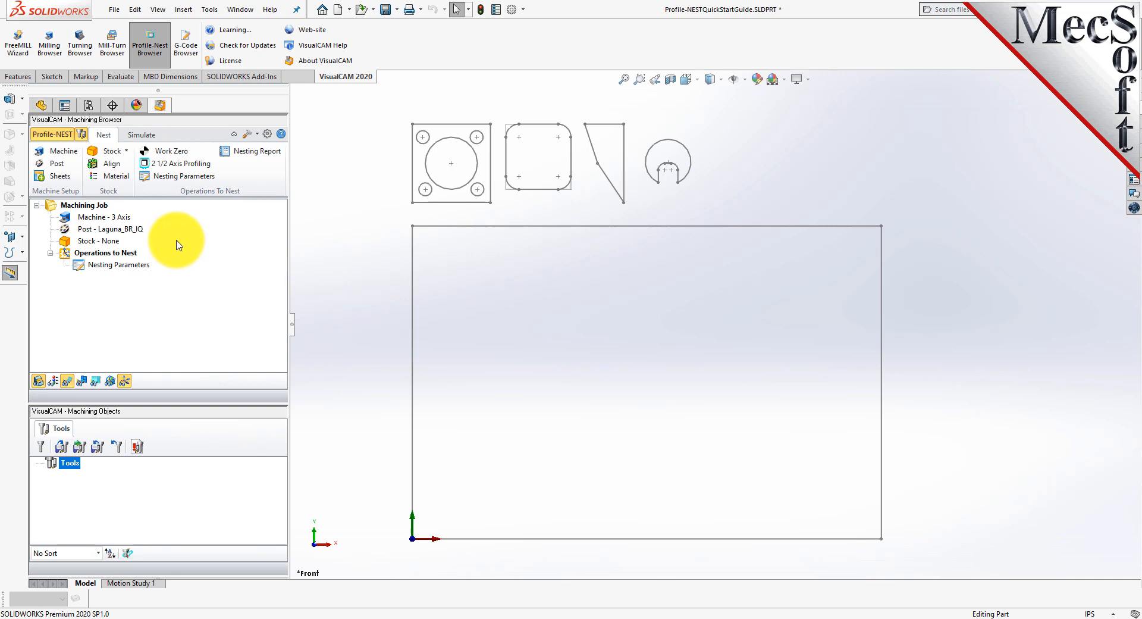
Step: Switch to the MILL module and back to Profile-NEST, and look over its simulation and nesting tools
{"action": "left_click", "coordinate": [55, 137]}
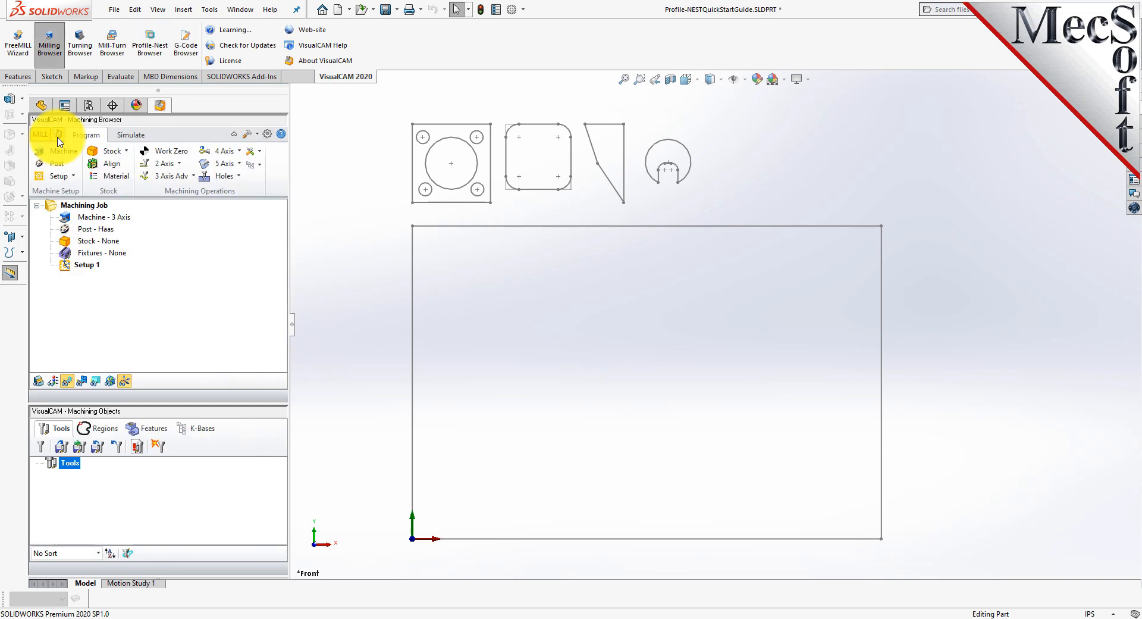
{"action": "left_click", "coordinate": [43, 140]}
{"action": "left_click", "coordinate": [43, 140]}
{"action": "left_click", "coordinate": [50, 142]}
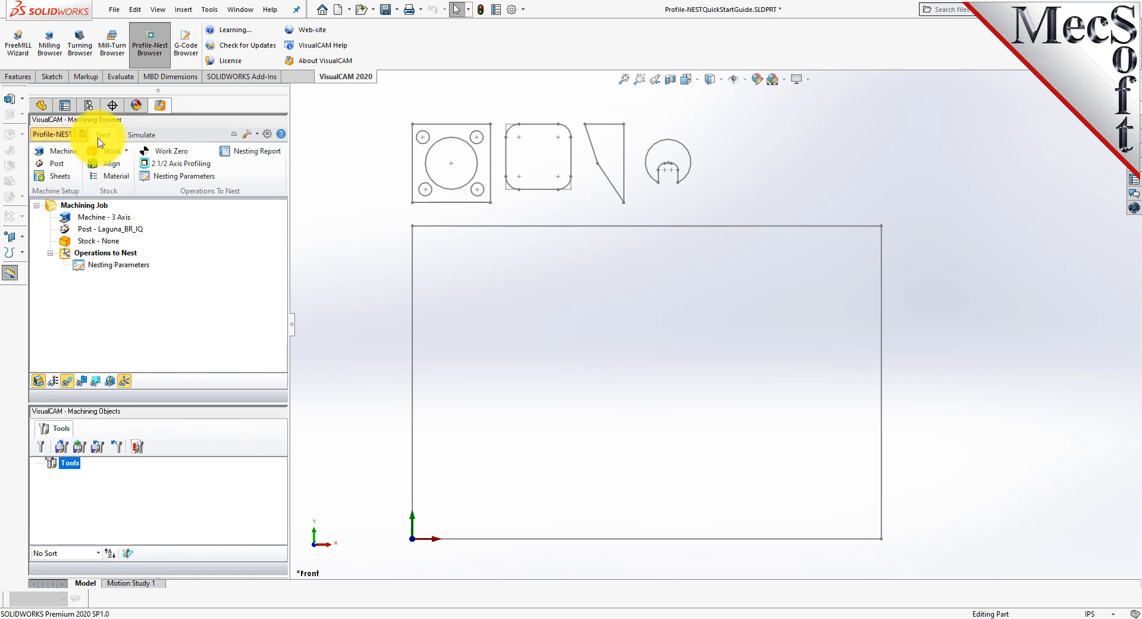
{"action": "left_click", "coordinate": [142, 135]}
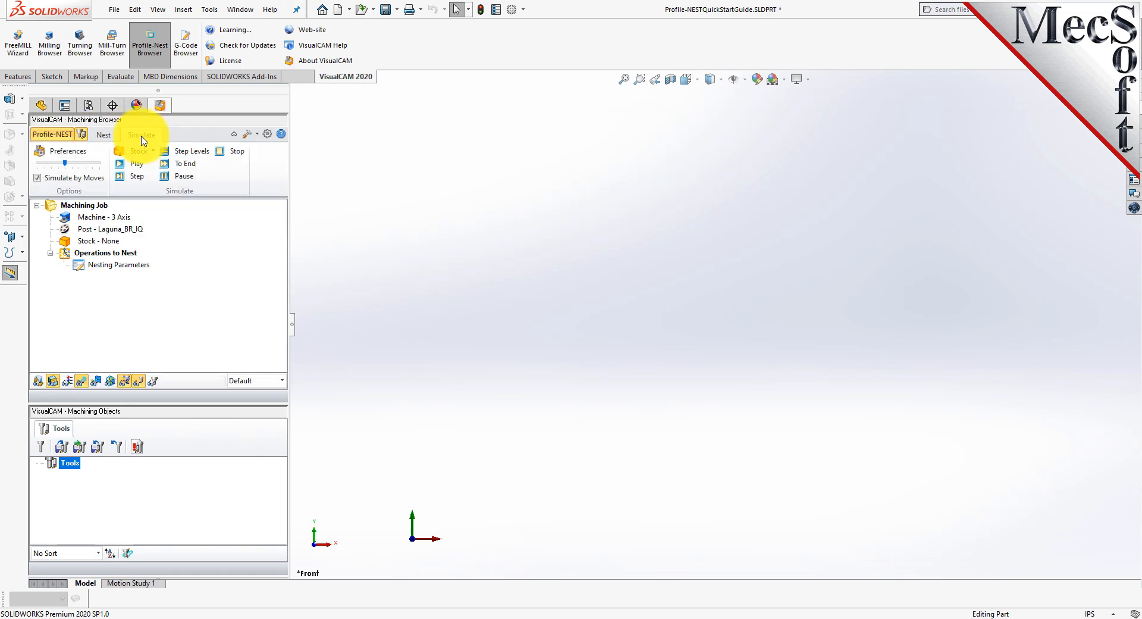
{"action": "left_click", "coordinate": [101, 136]}
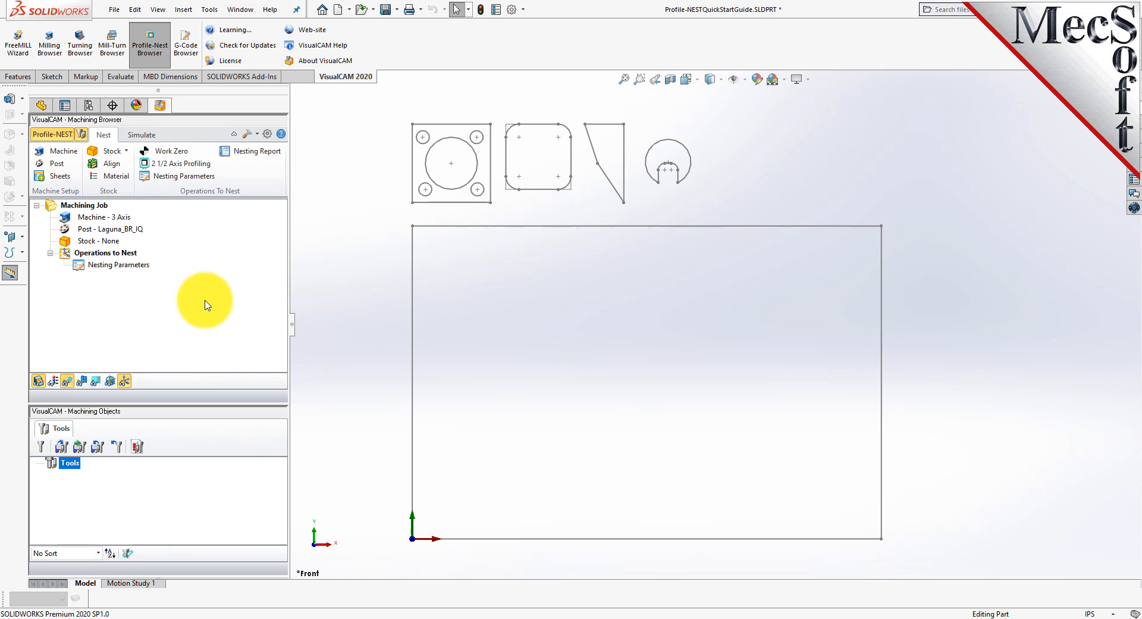
{"action": "left_click", "coordinate": [114, 9]}
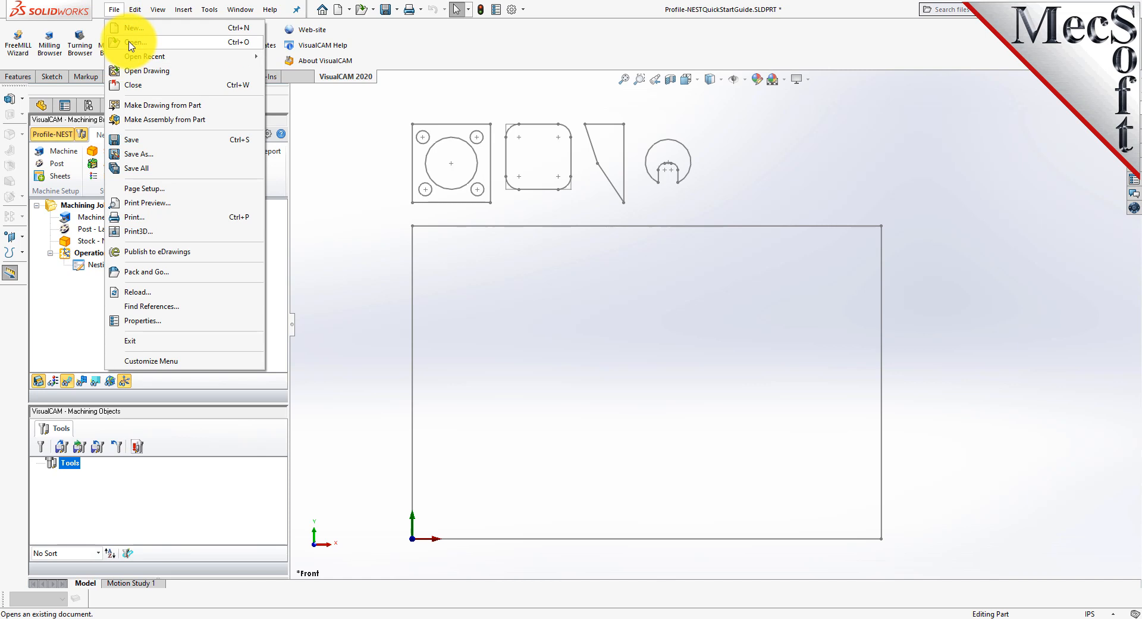
{"action": "left_click", "coordinate": [131, 41]}
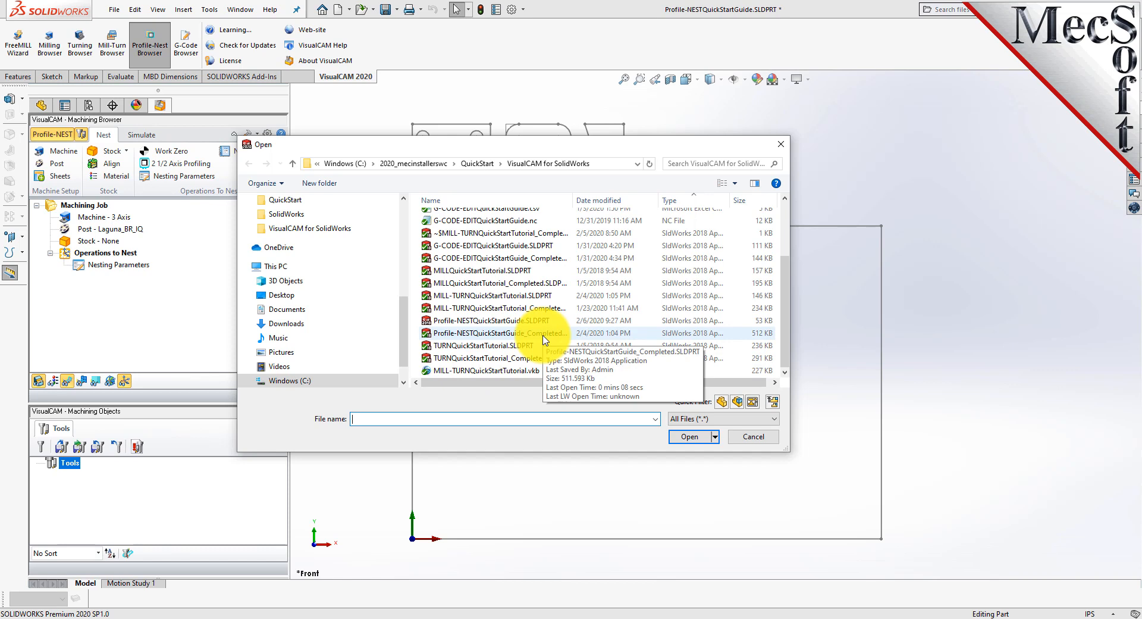
{"action": "left_click", "coordinate": [759, 440]}
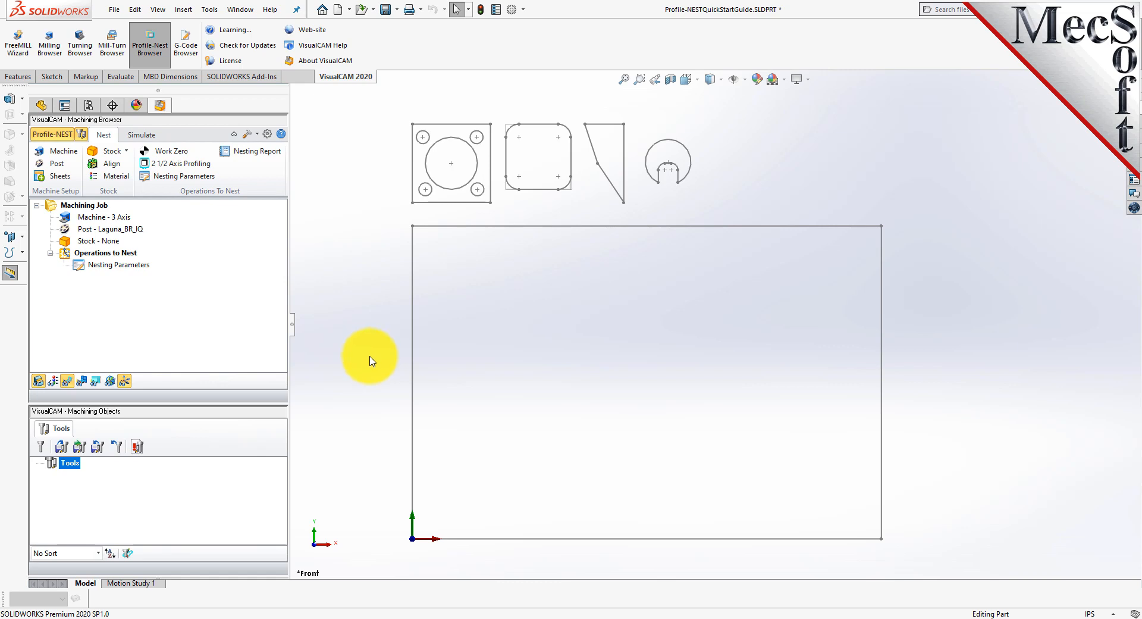
Step: Define the nesting job's machine tool manually as a 3 Axis machine
{"action": "left_click", "coordinate": [105, 141]}
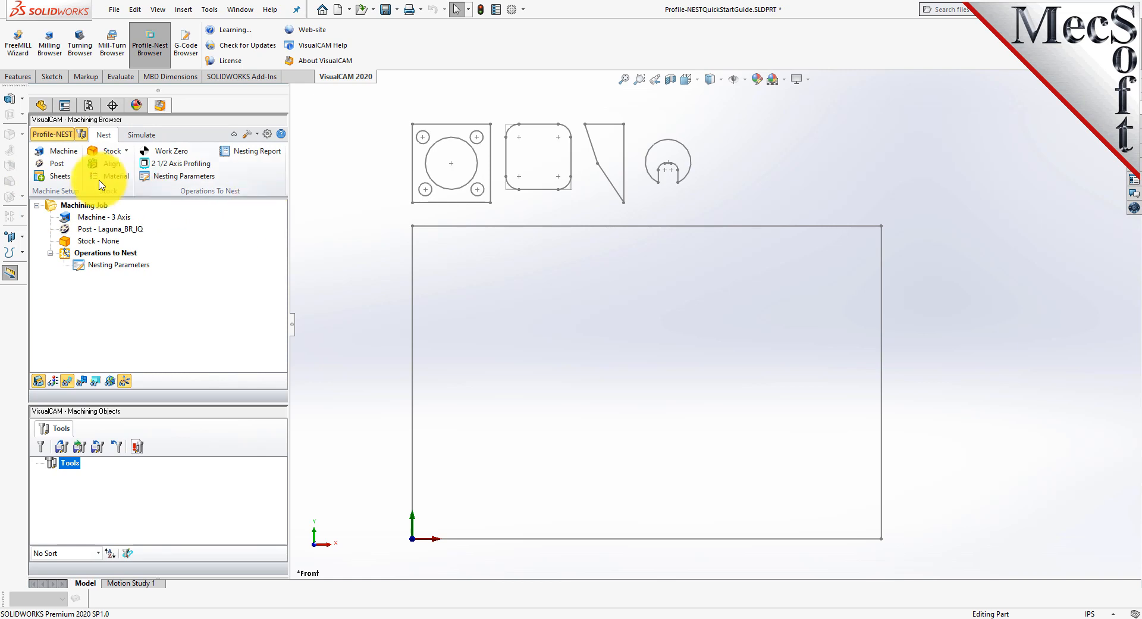
{"action": "left_click", "coordinate": [66, 155]}
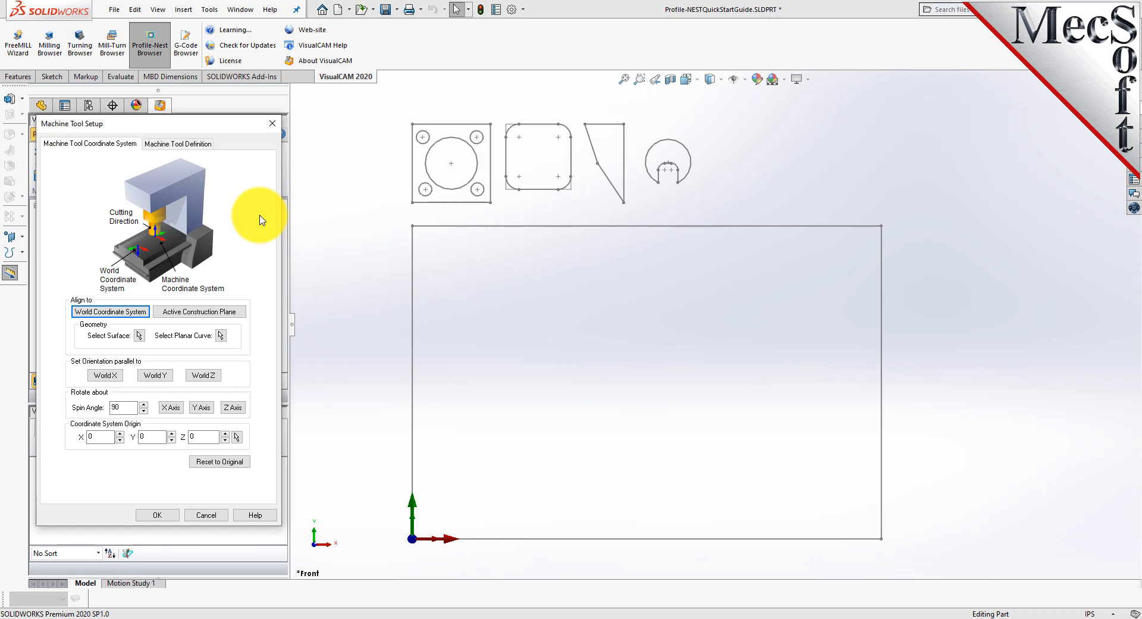
{"action": "left_click", "coordinate": [185, 144]}
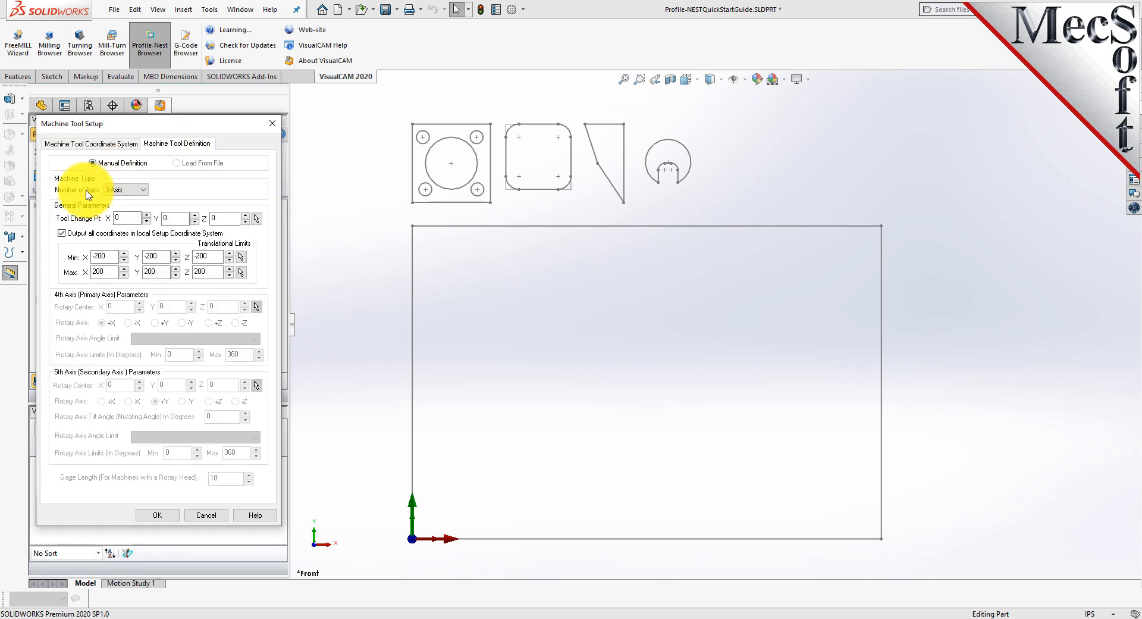
{"action": "left_click", "coordinate": [148, 192]}
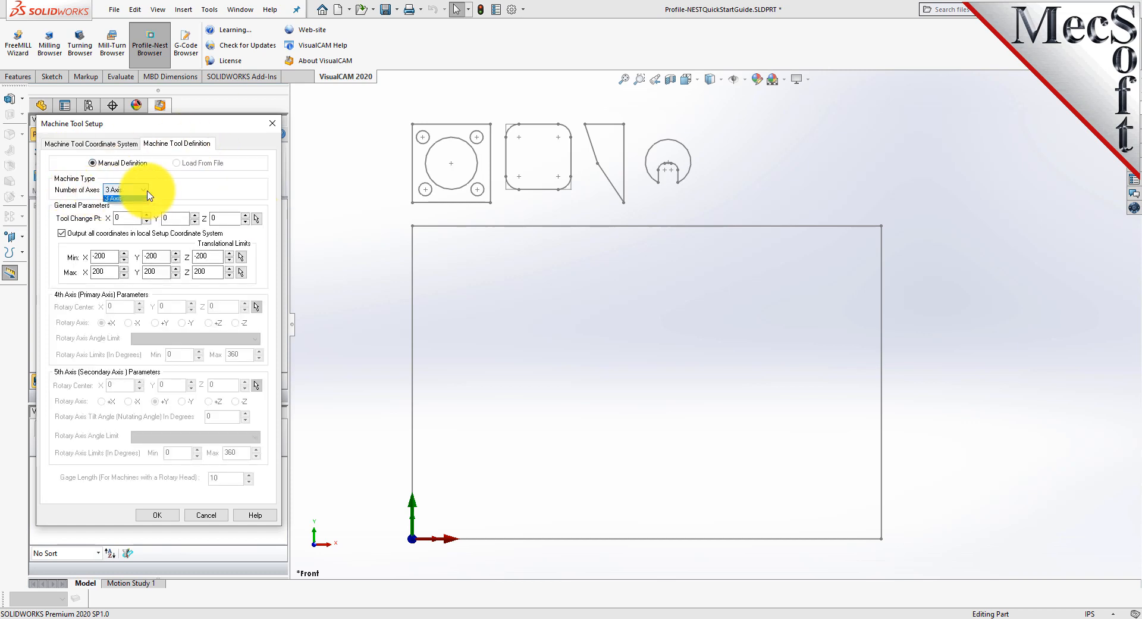
{"action": "left_click", "coordinate": [137, 200]}
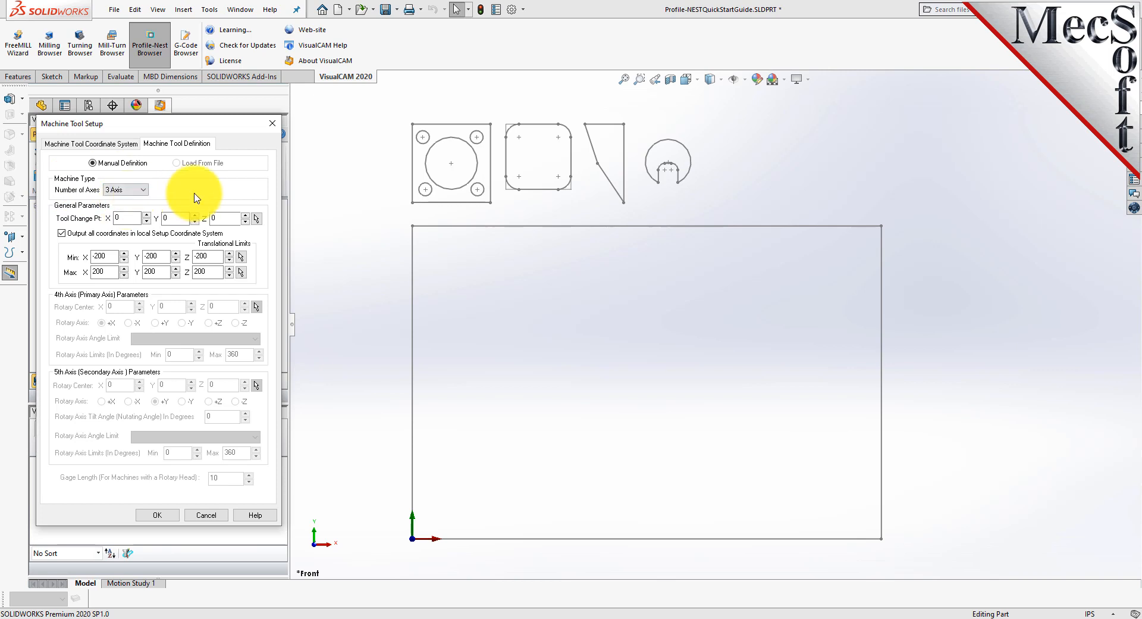
{"action": "left_click", "coordinate": [160, 515]}
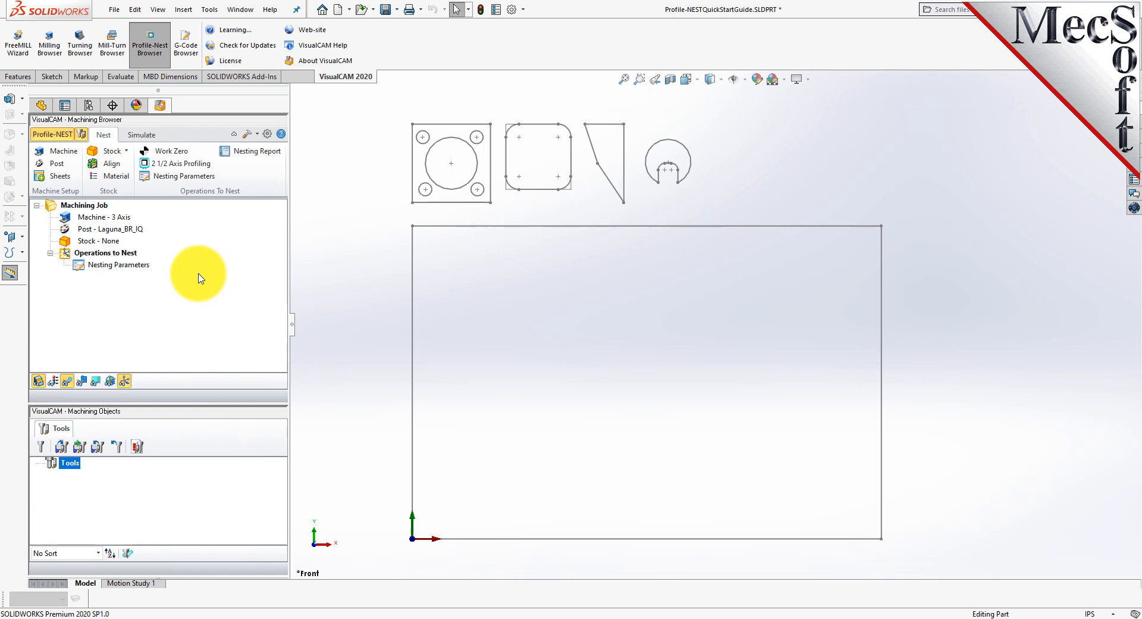
Step: Use Laguna_BR_IQ as the job's current post-processor and accept the post-processor options
{"action": "left_click", "coordinate": [59, 167]}
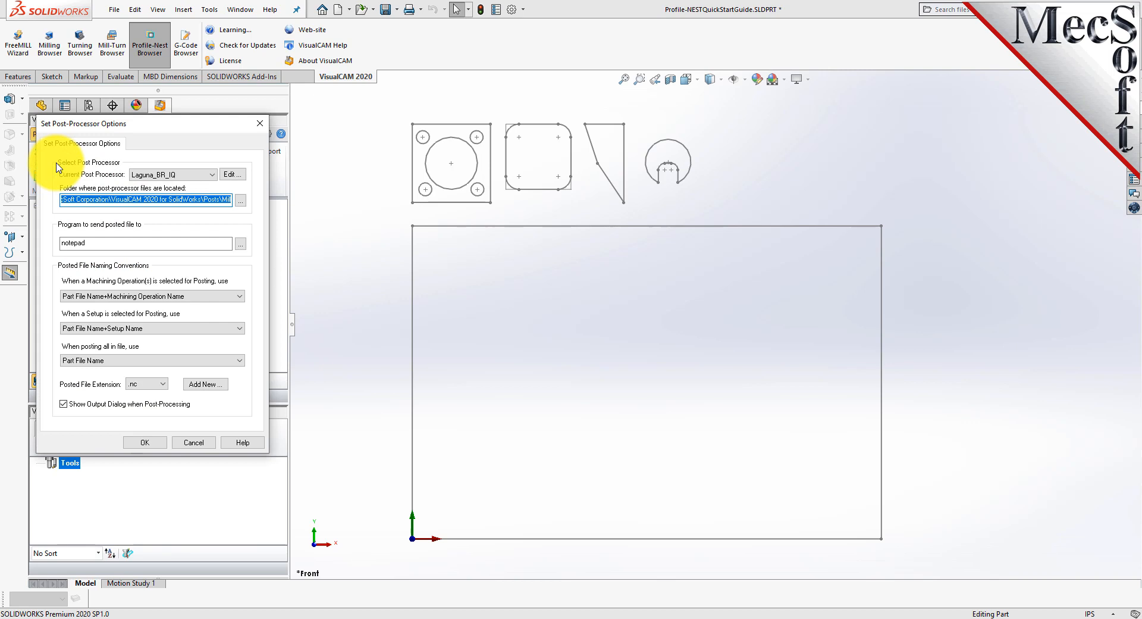
{"action": "left_click", "coordinate": [213, 177]}
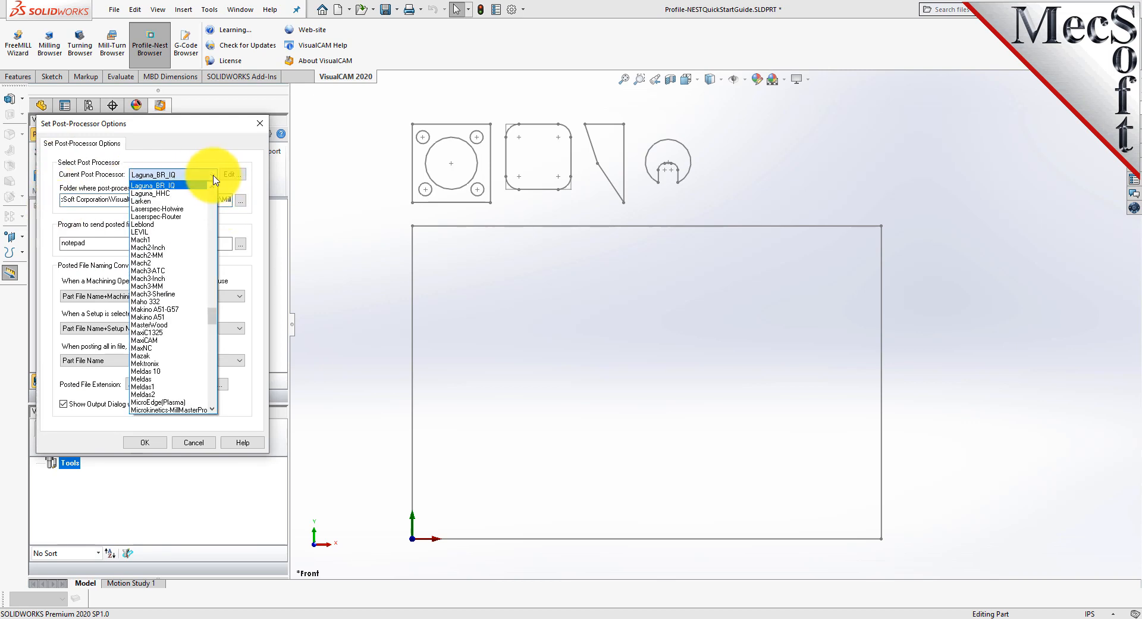
{"action": "left_click_drag", "start_coordinate": [212, 301], "coordinate": [214, 186]}
{"action": "left_click", "coordinate": [174, 145]}
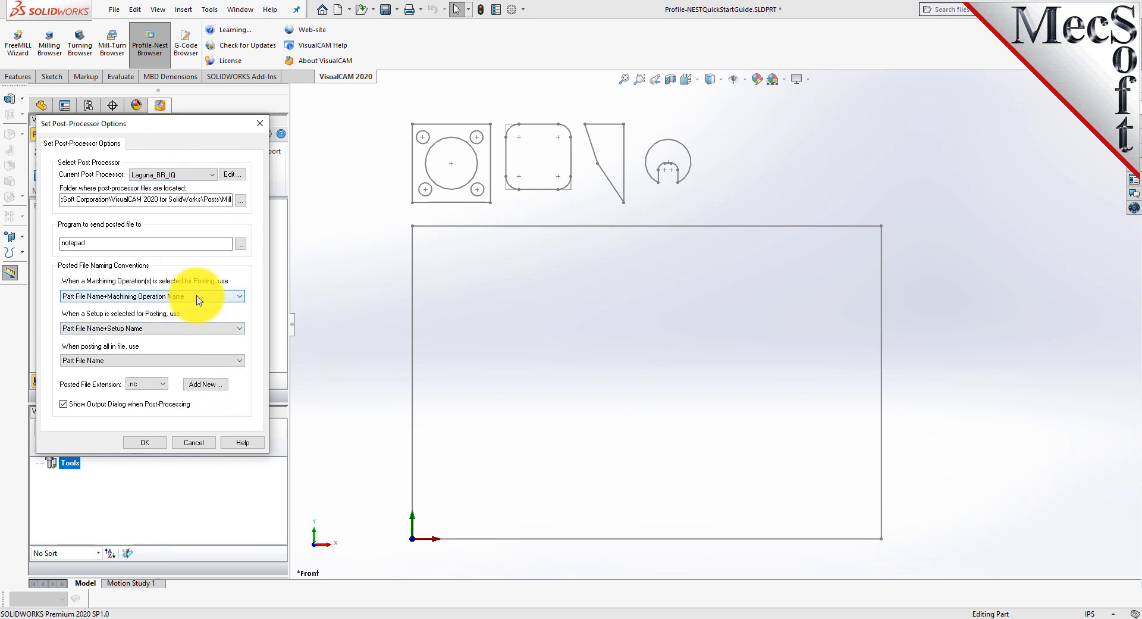
{"action": "left_click_drag", "start_coordinate": [188, 129], "coordinate": [330, 143]}
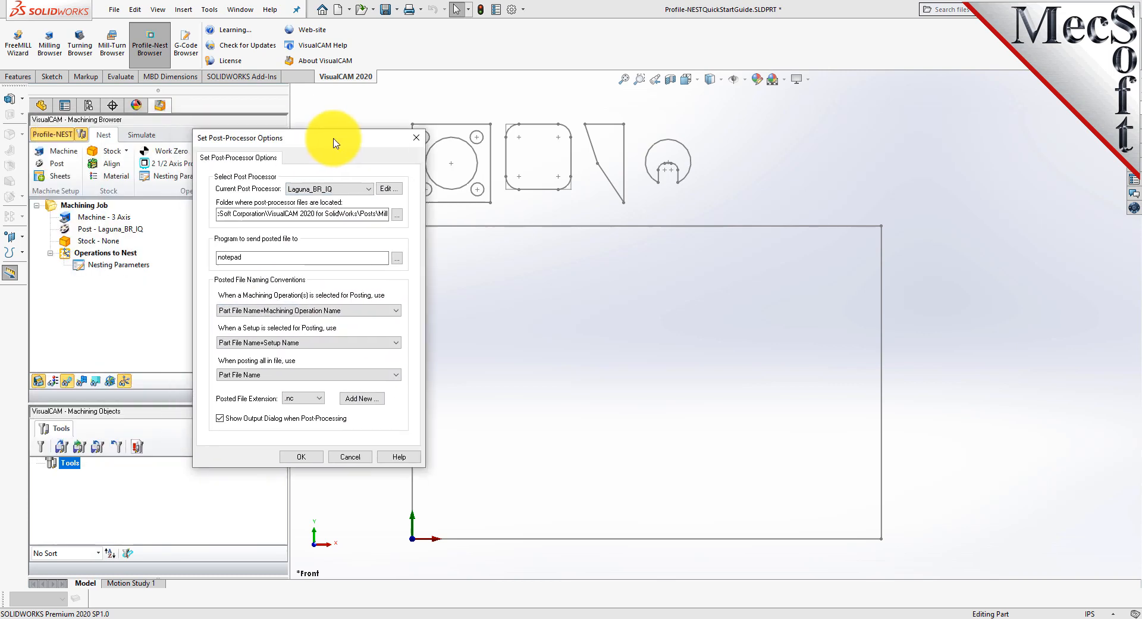
{"action": "left_click", "coordinate": [319, 458]}
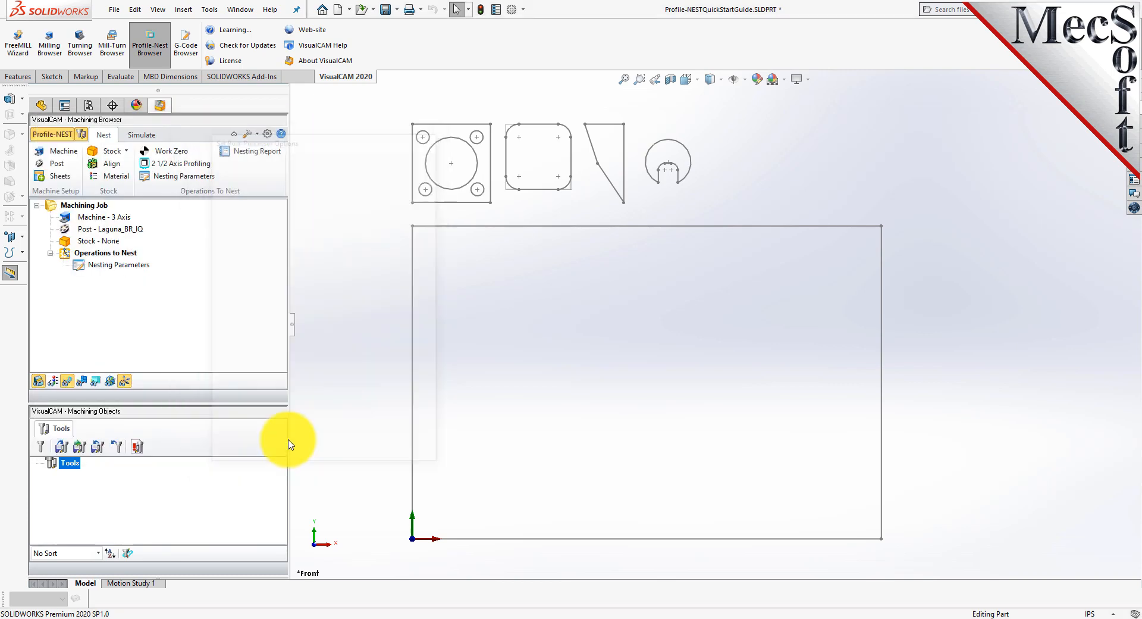
{"action": "left_click", "coordinate": [68, 230]}
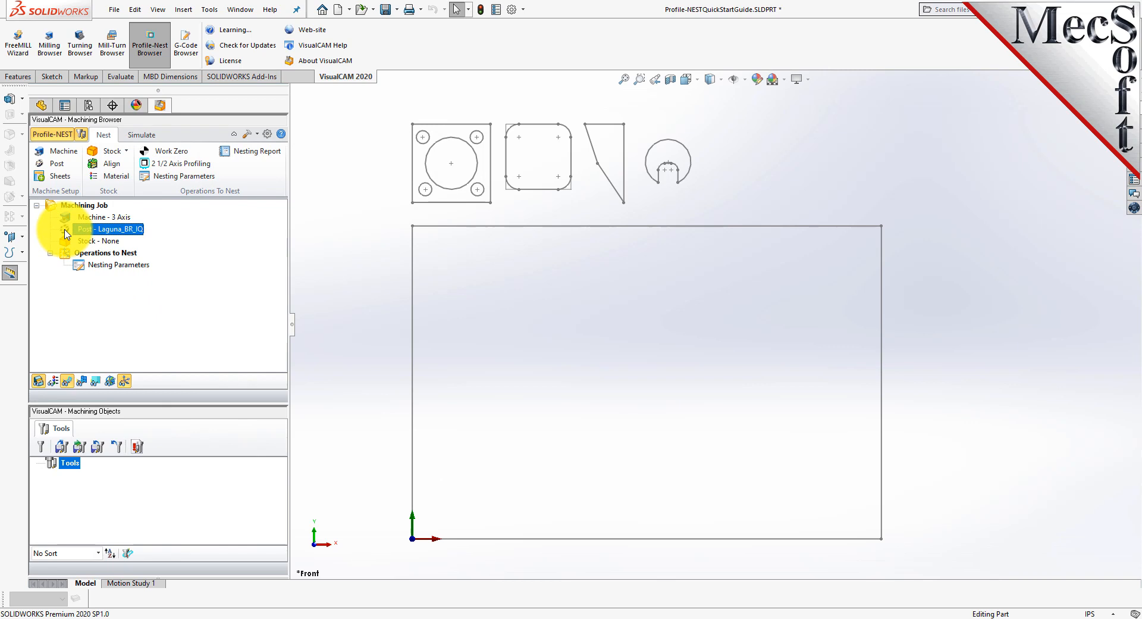
Step: Create a box stock with length 36, width 24 and height 0.25 inches, referenced to its lower front-left corner
{"action": "left_click", "coordinate": [125, 152]}
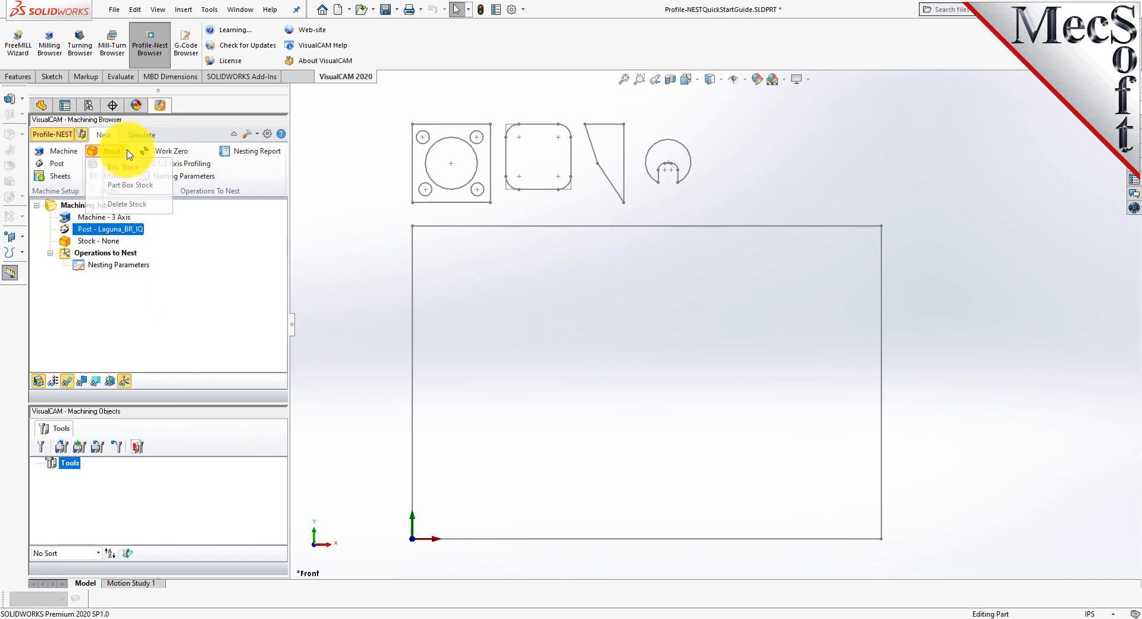
{"action": "left_click", "coordinate": [160, 173]}
{"action": "left_click_drag", "start_coordinate": [179, 134], "coordinate": [228, 162]}
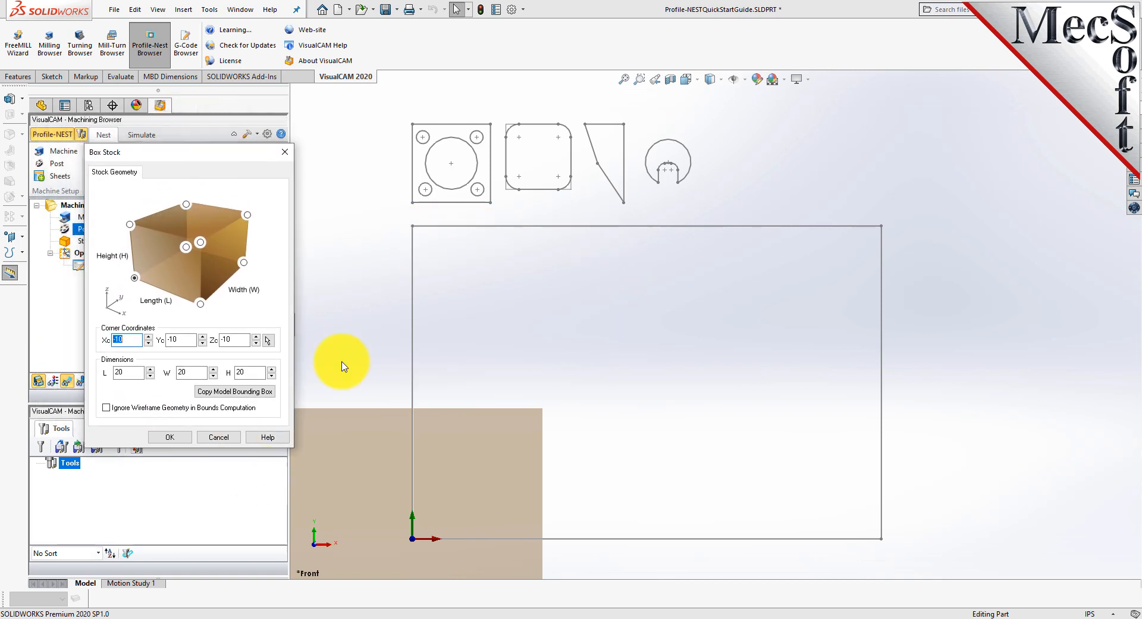
{"action": "double_click", "coordinate": [128, 370]}
{"action": "type", "text": "36"}
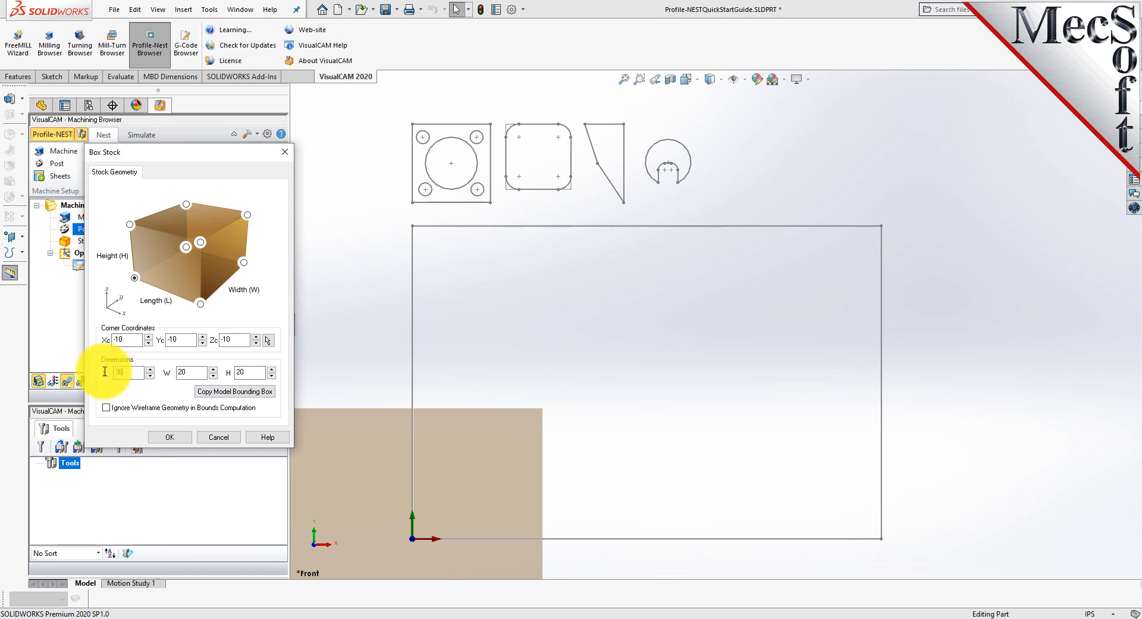
{"action": "double_click", "coordinate": [191, 371]}
{"action": "type", "text": "24"}
{"action": "double_click", "coordinate": [253, 372]}
{"action": "type", "text": "0.25"}
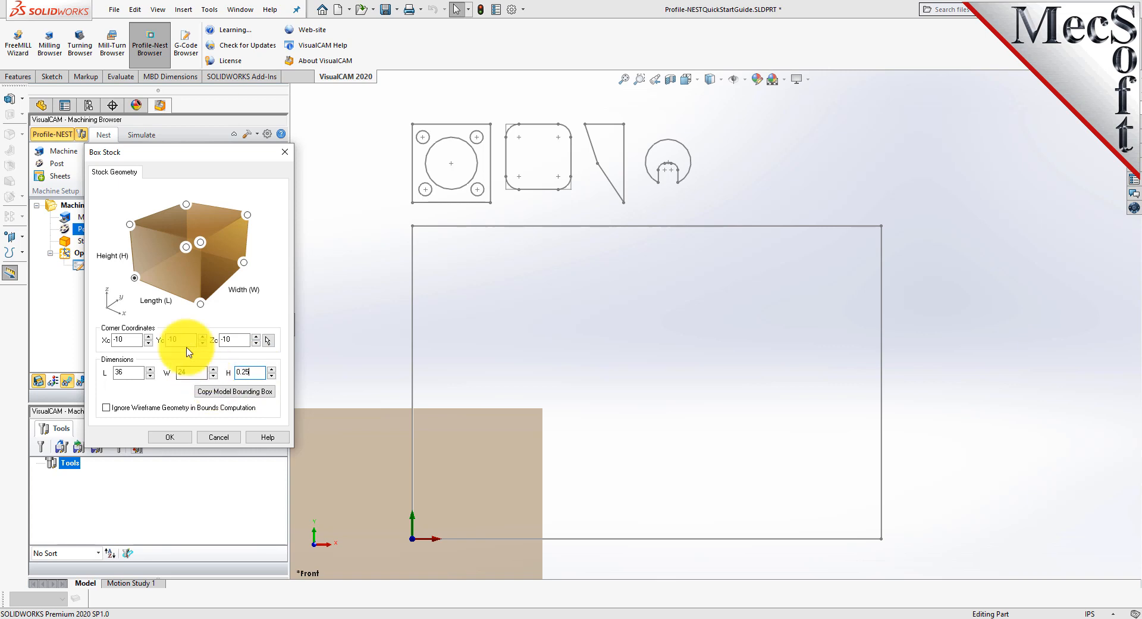
{"action": "left_click", "coordinate": [134, 278]}
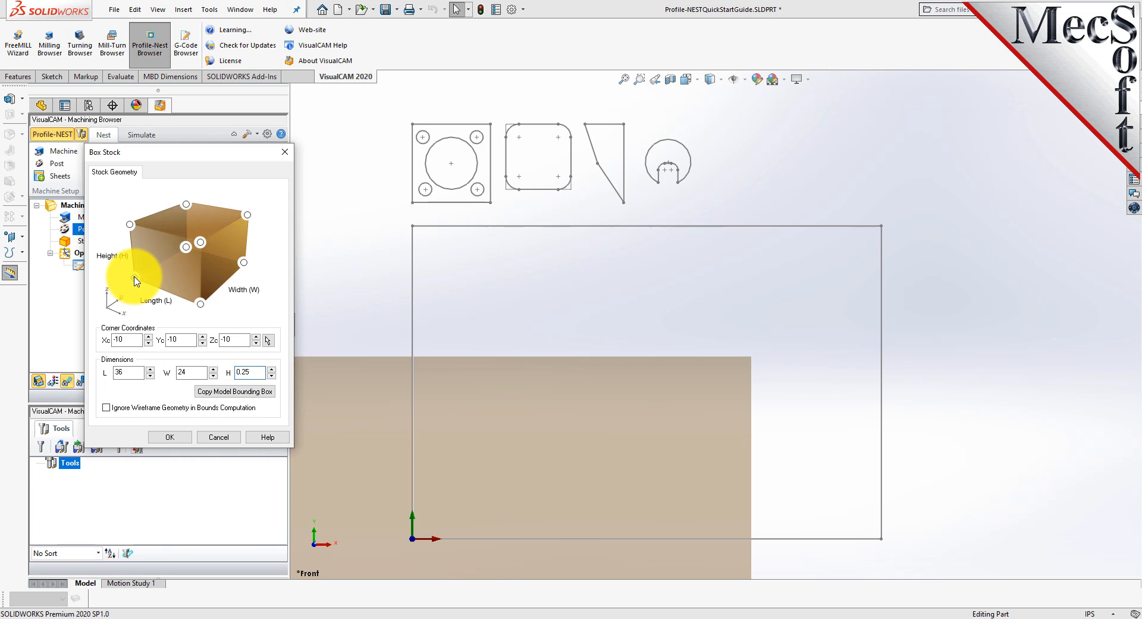
{"action": "left_click", "coordinate": [169, 437]}
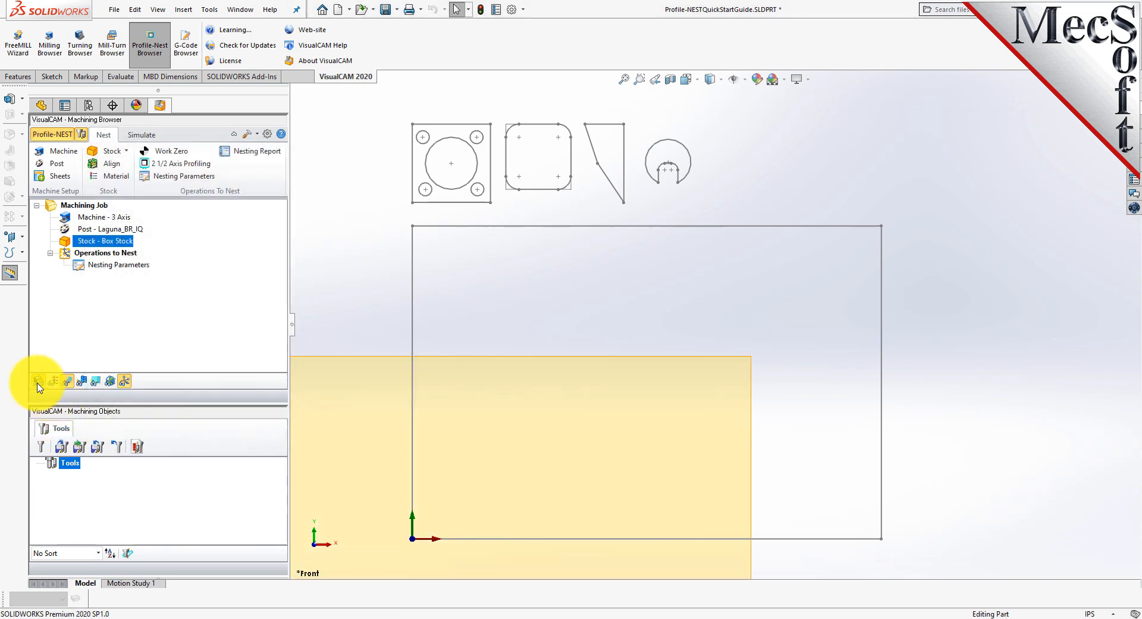
Step: Toggle the display of the box stock off and back on
{"action": "left_click", "coordinate": [38, 383]}
{"action": "left_click", "coordinate": [37, 383]}
{"action": "scroll", "coordinate": [556, 307], "scroll_direction": "up", "scroll_amount": 2}
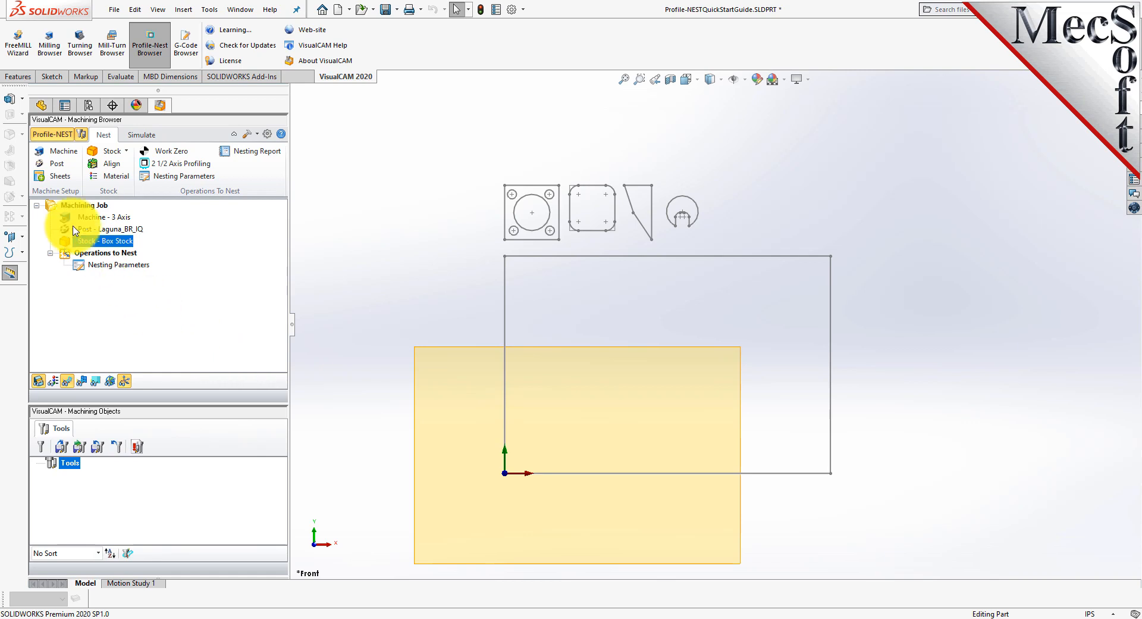
Step: Add a nesting sheet from the four sides of the large rectangle in the sketch
{"action": "left_click", "coordinate": [58, 177]}
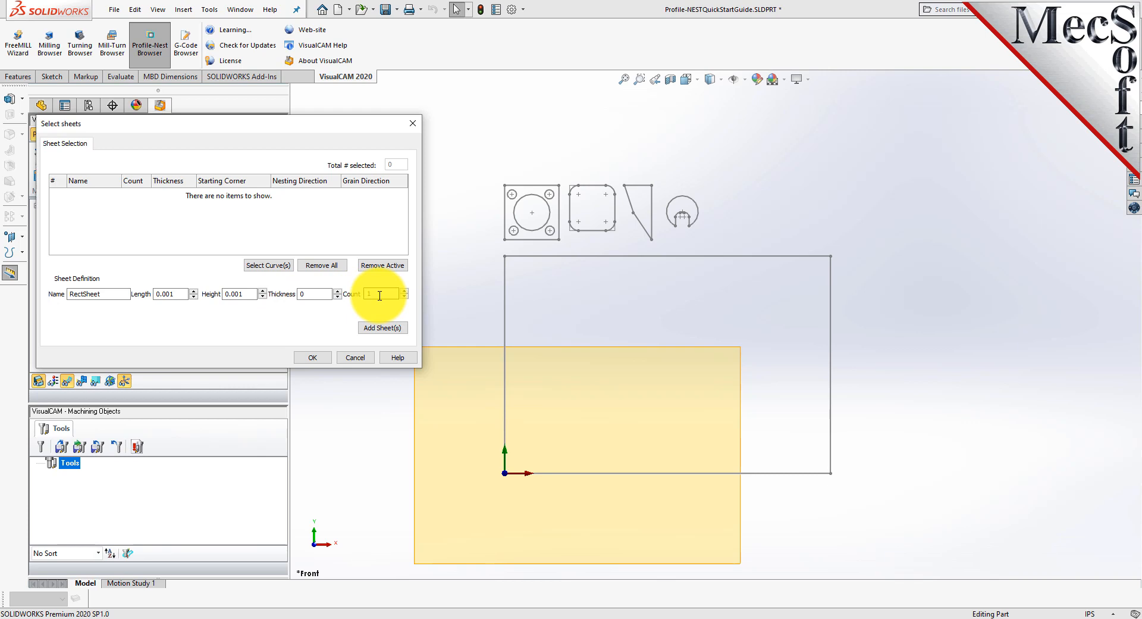
{"action": "left_click", "coordinate": [271, 266]}
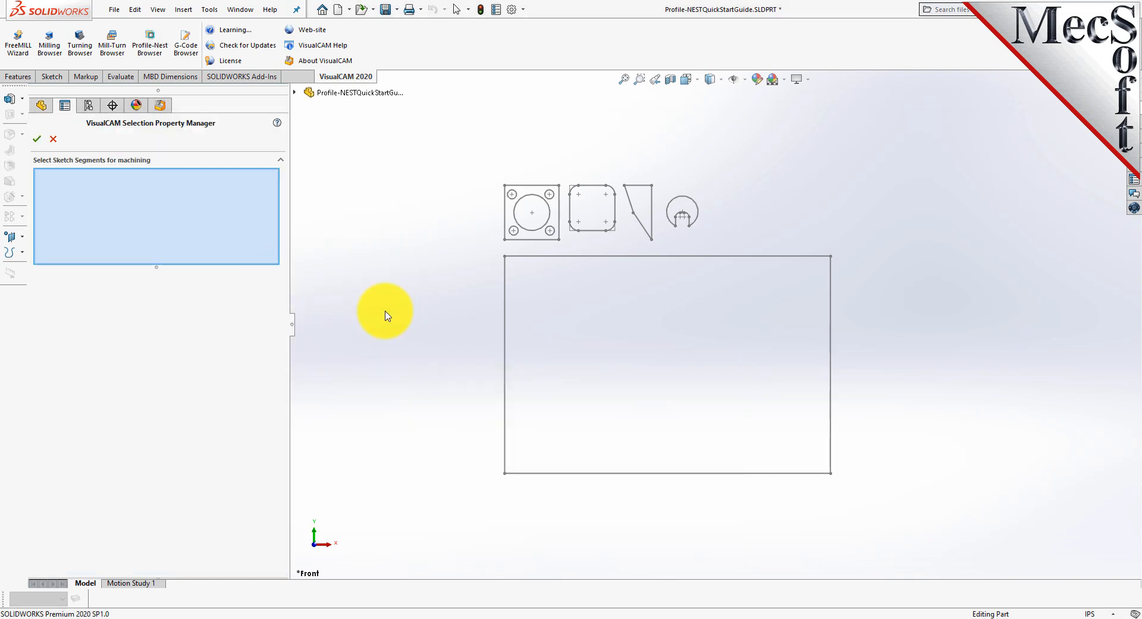
{"action": "left_click", "coordinate": [533, 257]}
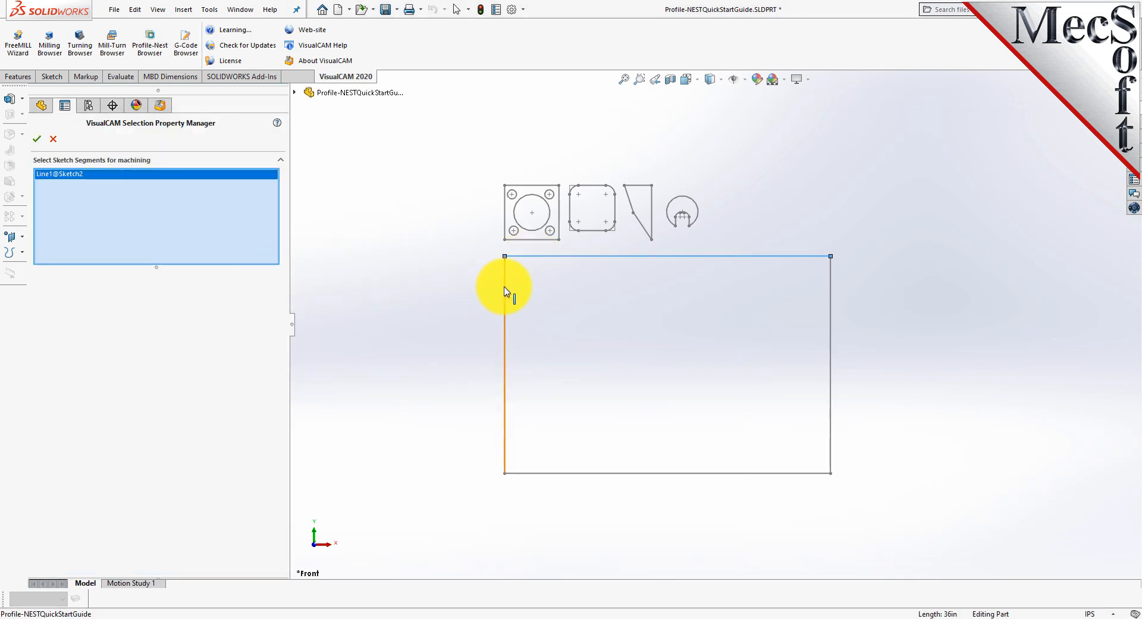
{"action": "left_click", "coordinate": [505, 291]}
{"action": "left_click", "coordinate": [656, 473]}
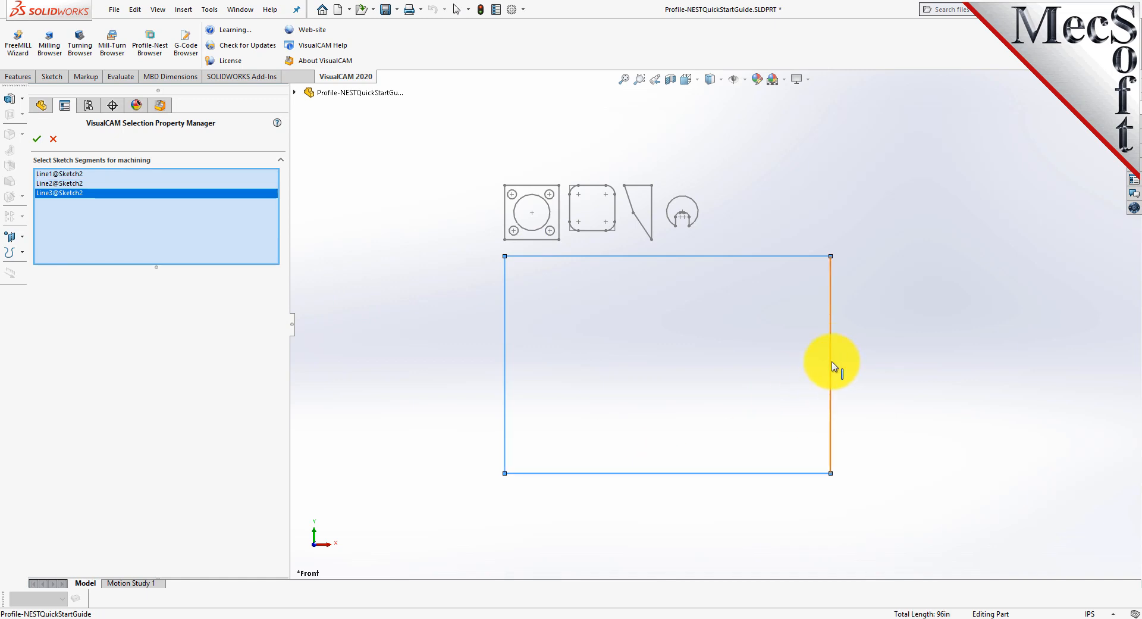
{"action": "left_click", "coordinate": [832, 366]}
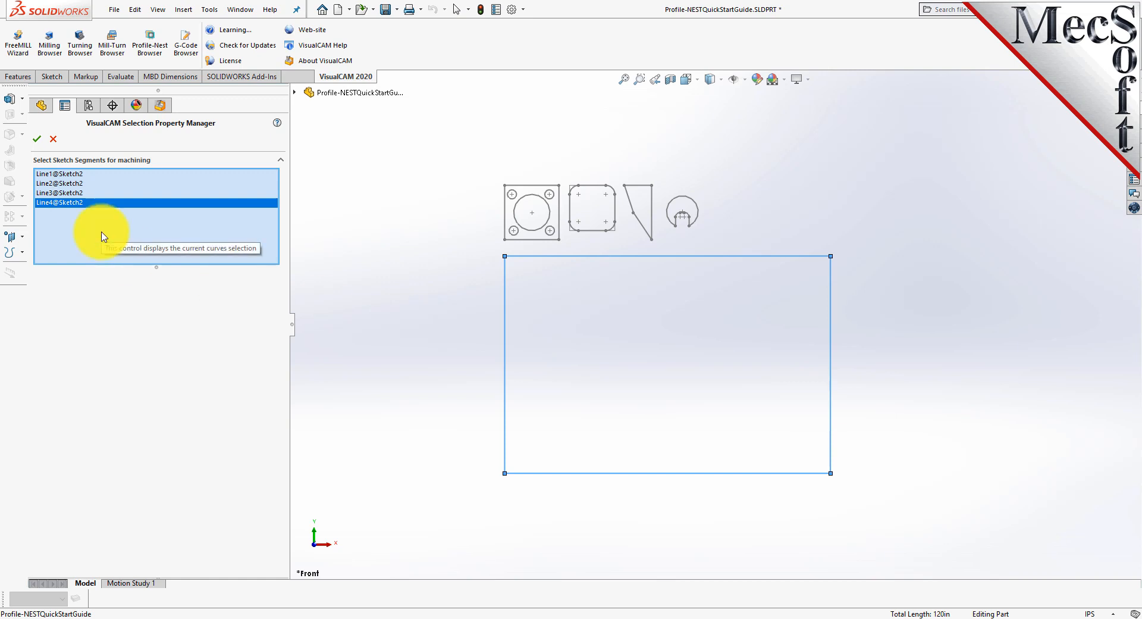
{"action": "left_click", "coordinate": [37, 139]}
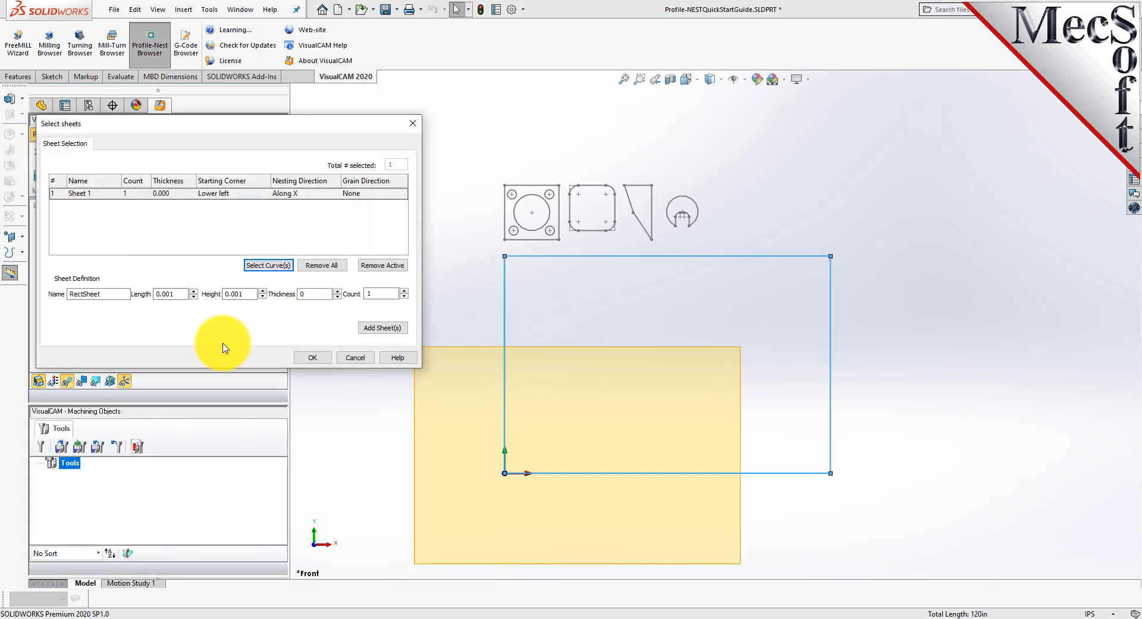
Step: Set the thickness of Sheet 1 to 0.25 inches and accept the sheet definition
{"action": "left_click", "coordinate": [57, 193]}
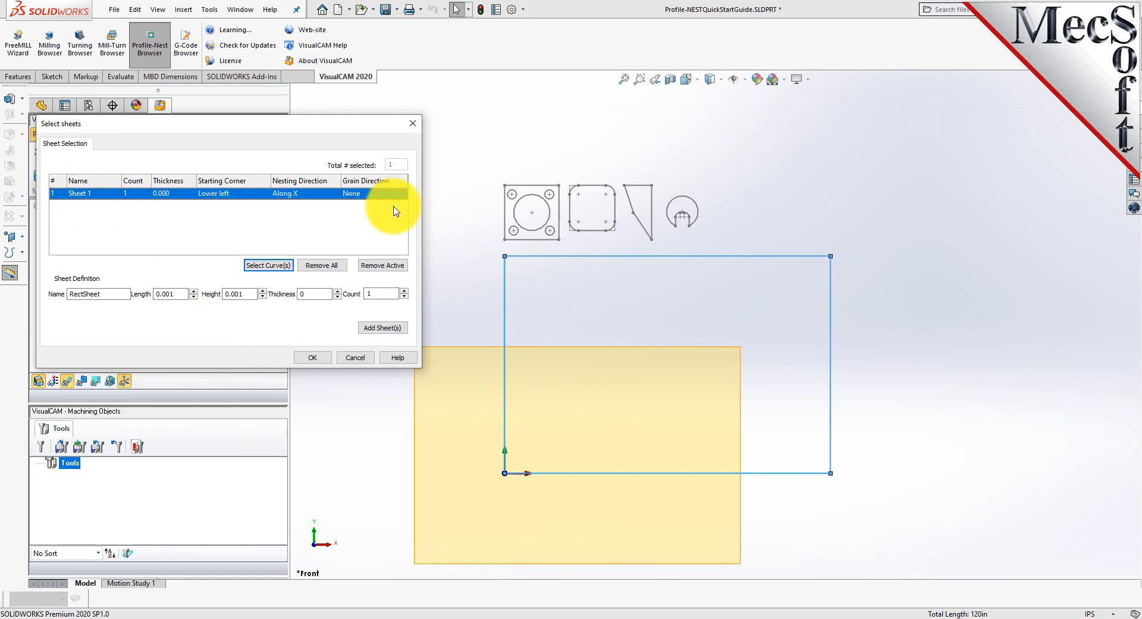
{"action": "left_click_drag", "start_coordinate": [264, 124], "coordinate": [291, 150]}
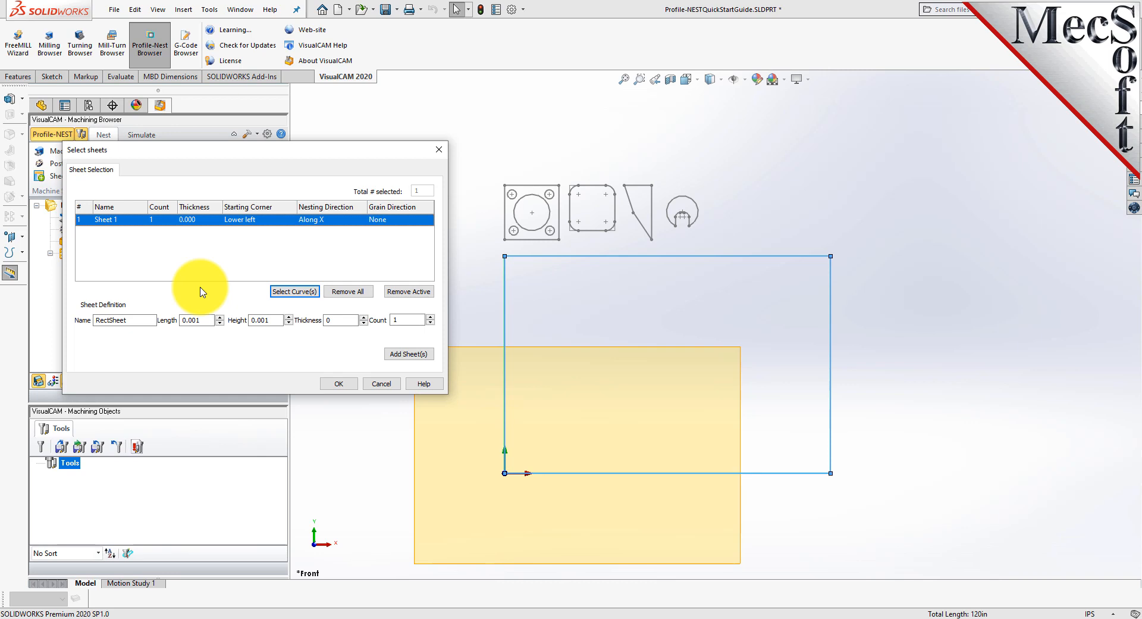
{"action": "left_click", "coordinate": [187, 220]}
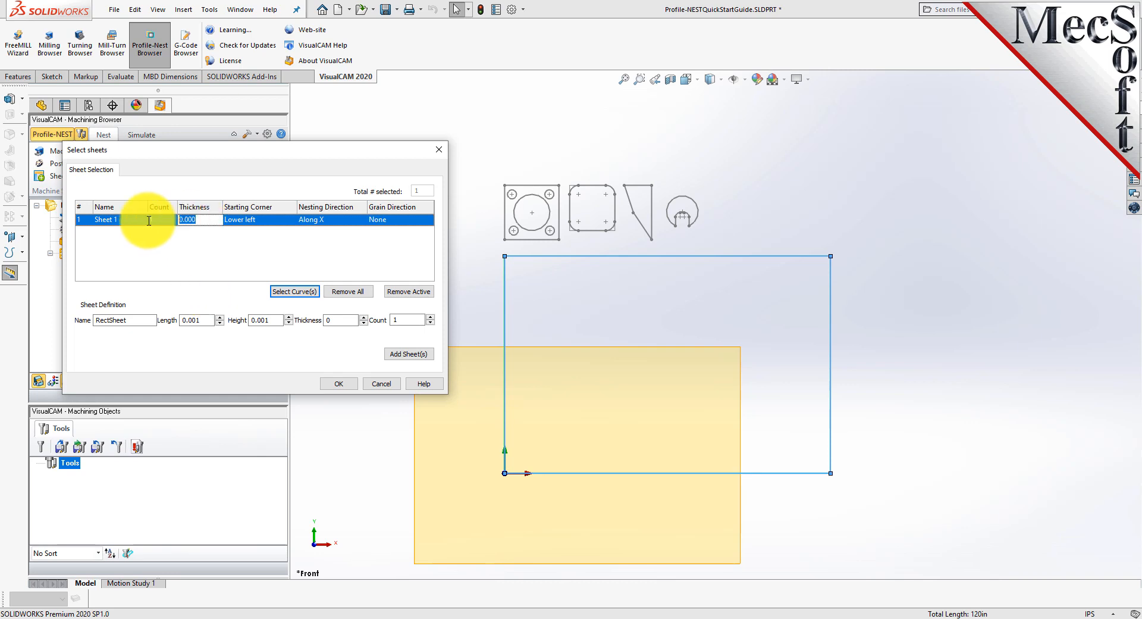
{"action": "type", "text": "0.25"}
{"action": "key", "text": "Return"}
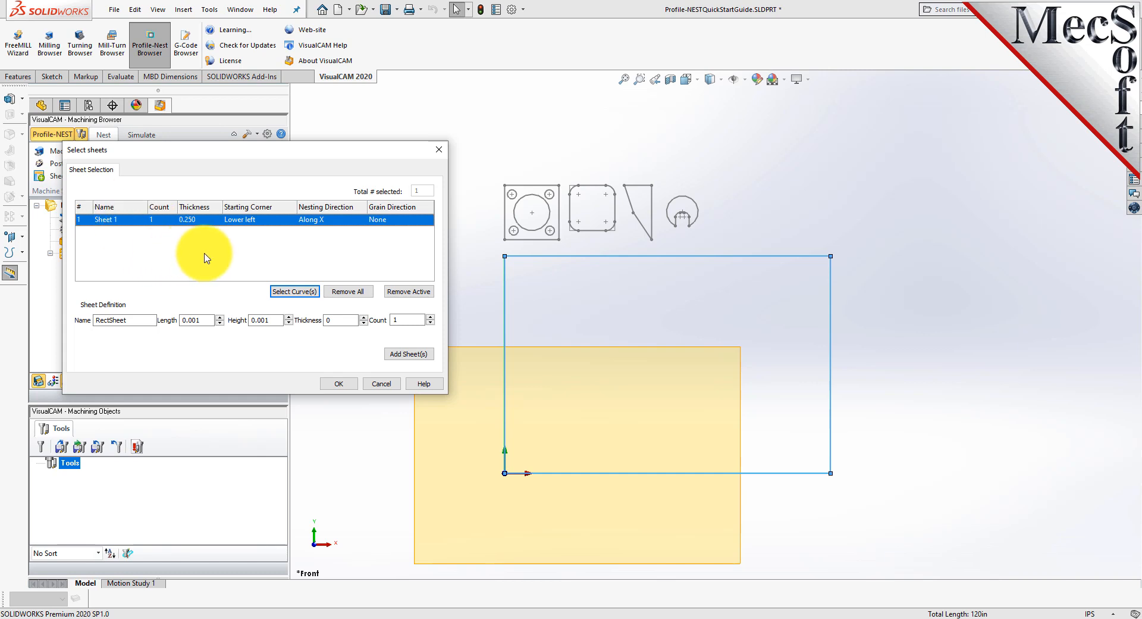
{"action": "left_click", "coordinate": [162, 221]}
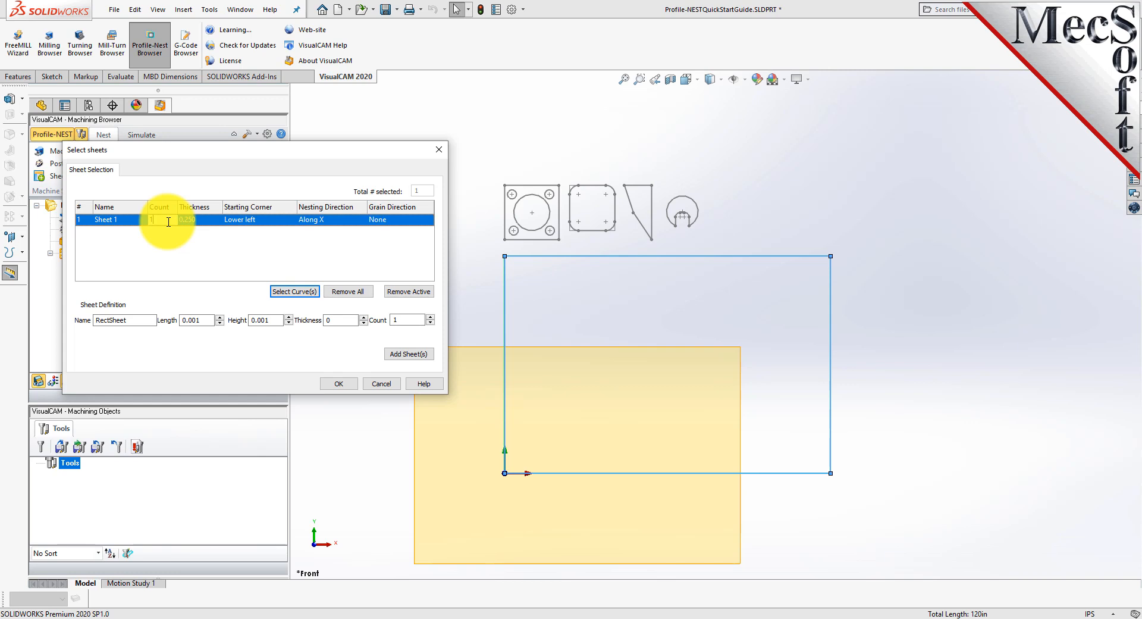
{"action": "left_click", "coordinate": [339, 383]}
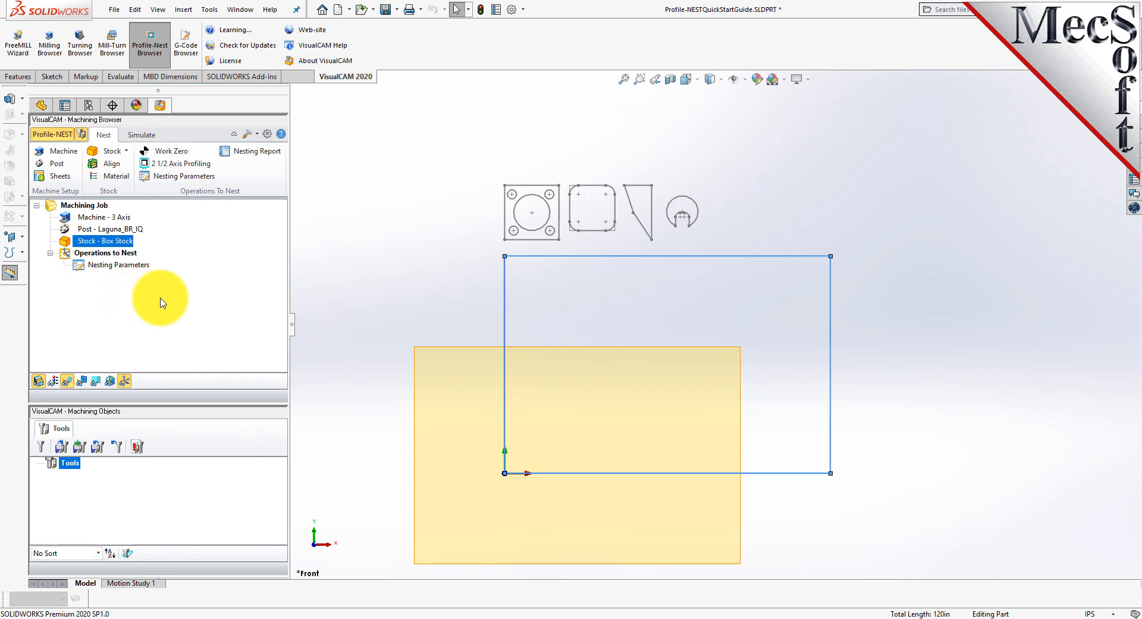
Step: Align the box stock about the part with Bottom Z alignment and South West XY alignment
{"action": "left_click", "coordinate": [111, 163]}
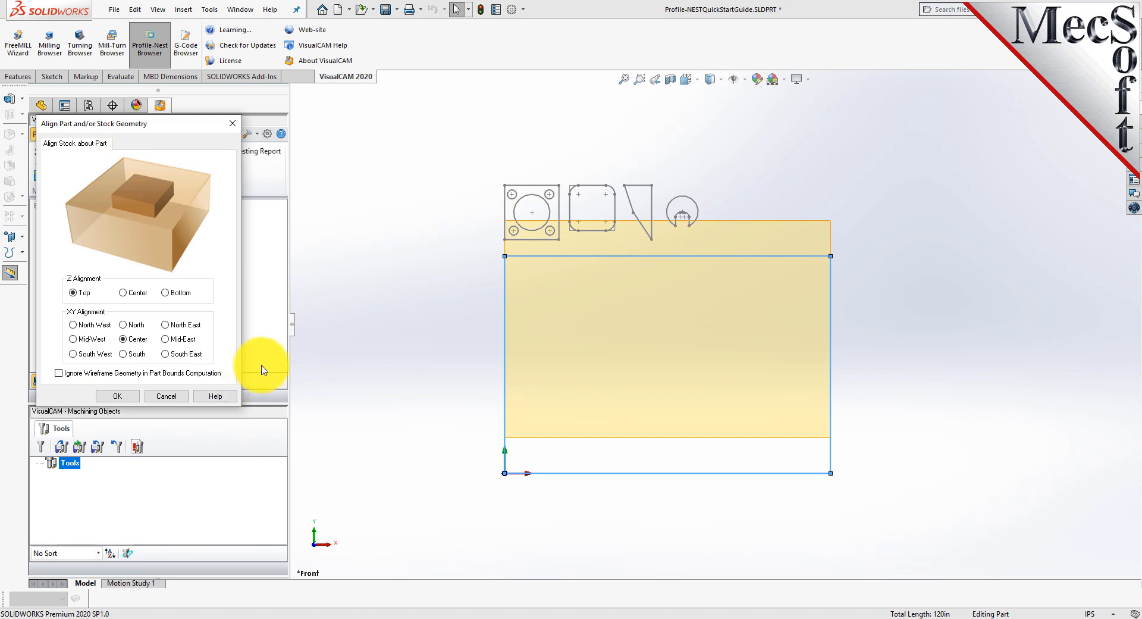
{"action": "middle_click_drag", "start_coordinate": [519, 545], "coordinate": [466, 273]}
{"action": "middle_click_drag", "start_coordinate": [475, 317], "coordinate": [478, 324]}
{"action": "scroll", "coordinate": [479, 324], "scroll_direction": "down", "scroll_amount": 2}
{"action": "scroll", "coordinate": [533, 321], "scroll_direction": "down", "scroll_amount": 3}
{"action": "scroll", "coordinate": [534, 303], "scroll_direction": "down", "scroll_amount": 3}
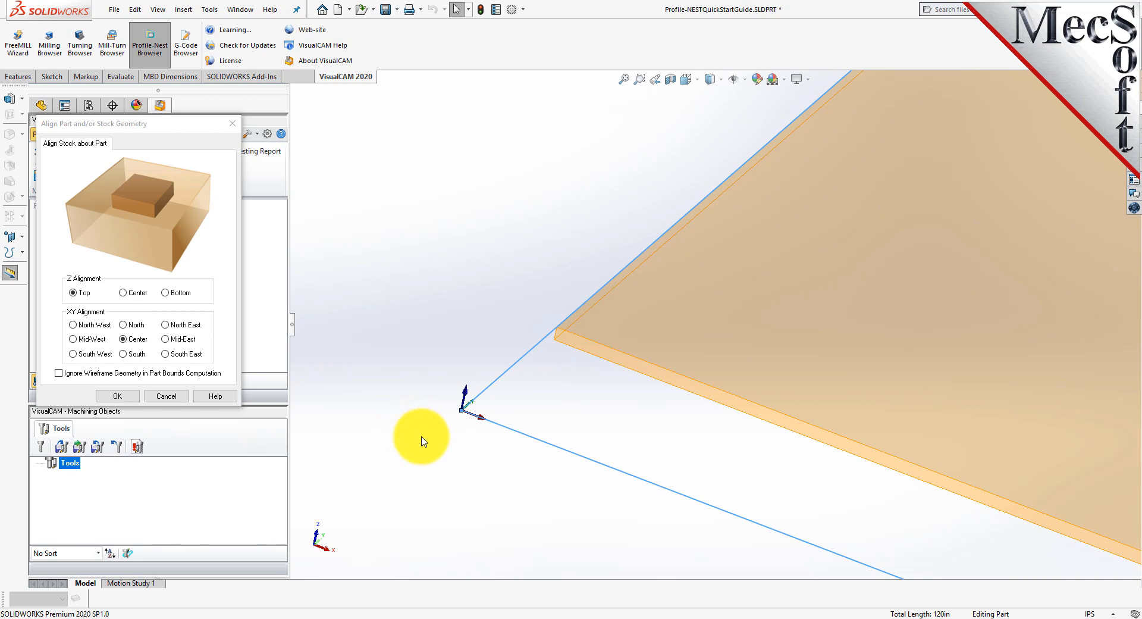
{"action": "left_click", "coordinate": [165, 292]}
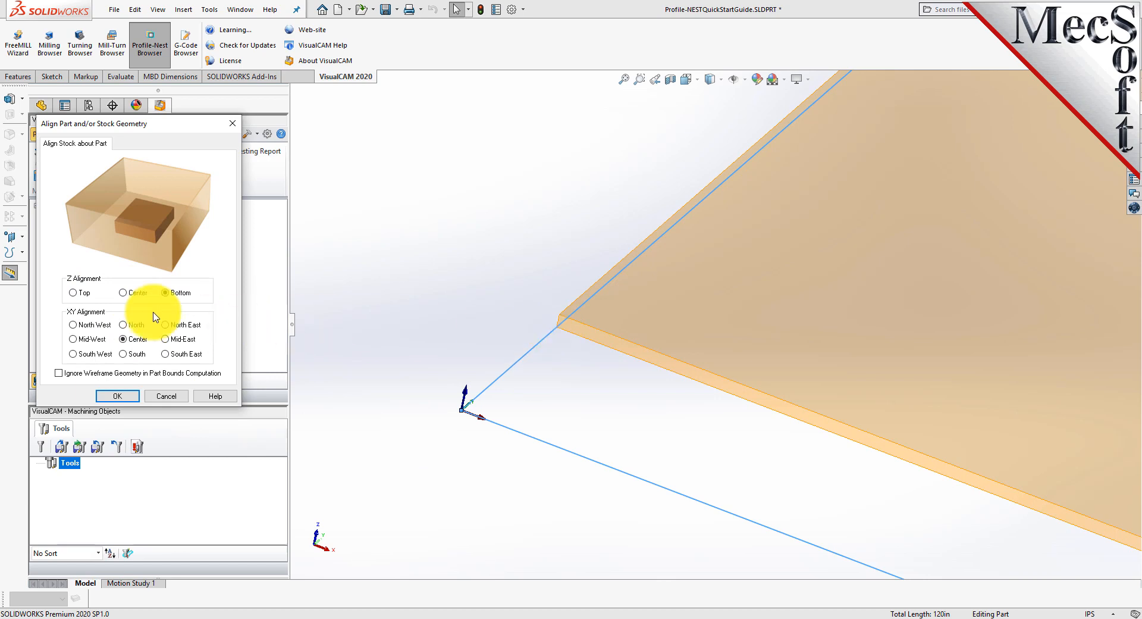
{"action": "left_click", "coordinate": [72, 354]}
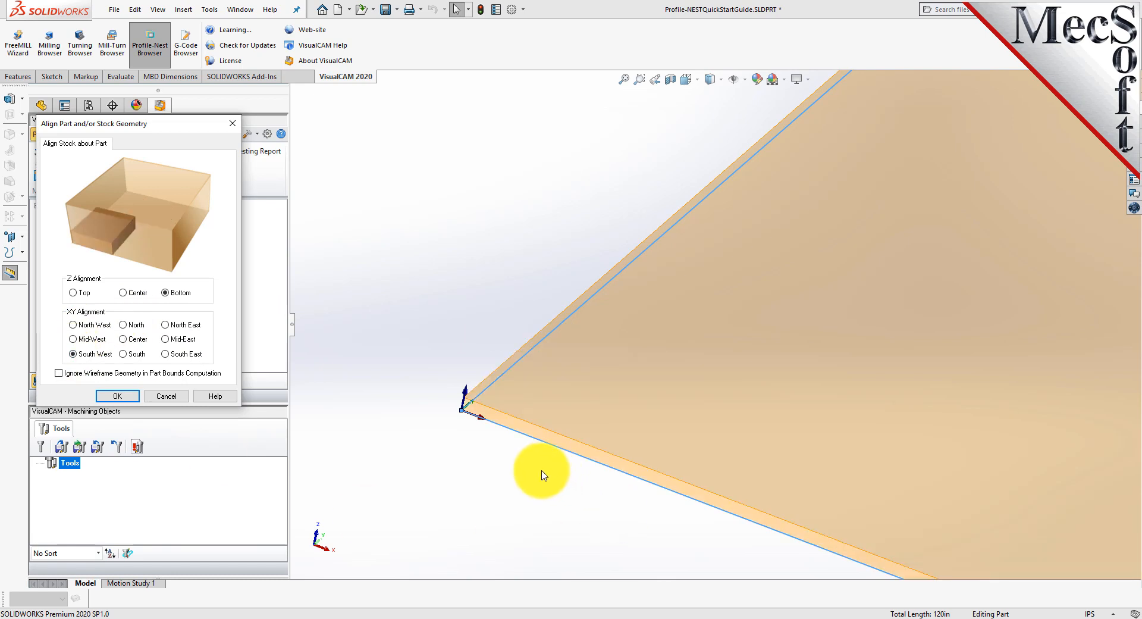
{"action": "scroll", "coordinate": [495, 428], "scroll_direction": "down", "scroll_amount": 3}
{"action": "scroll", "coordinate": [486, 398], "scroll_direction": "down", "scroll_amount": 3}
{"action": "scroll", "coordinate": [594, 365], "scroll_direction": "down", "scroll_amount": 2}
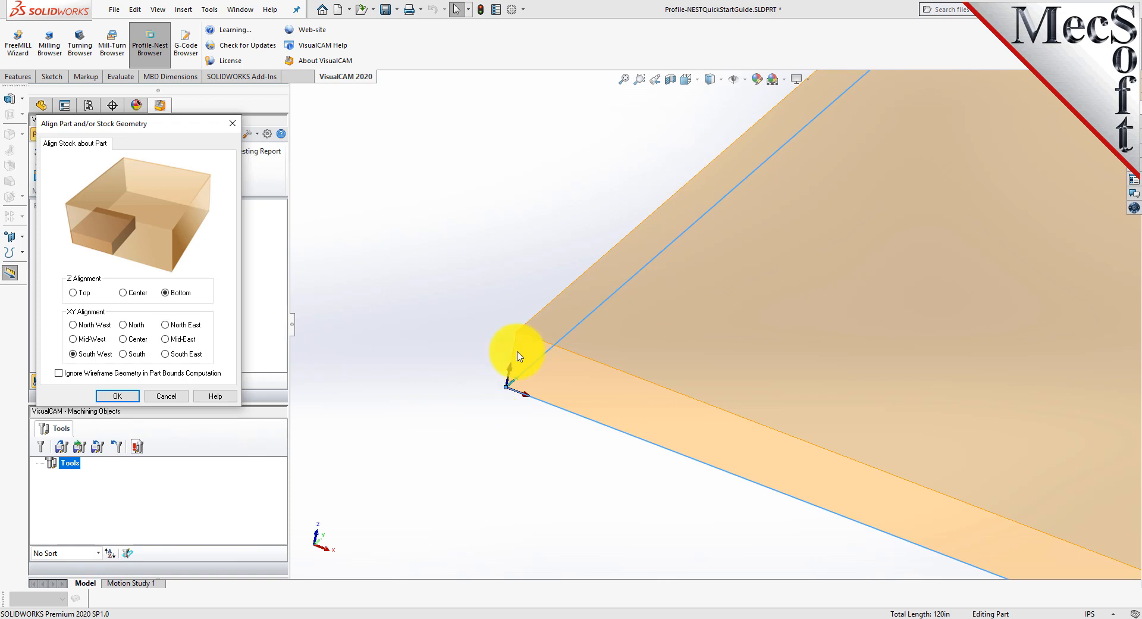
{"action": "left_click", "coordinate": [127, 396]}
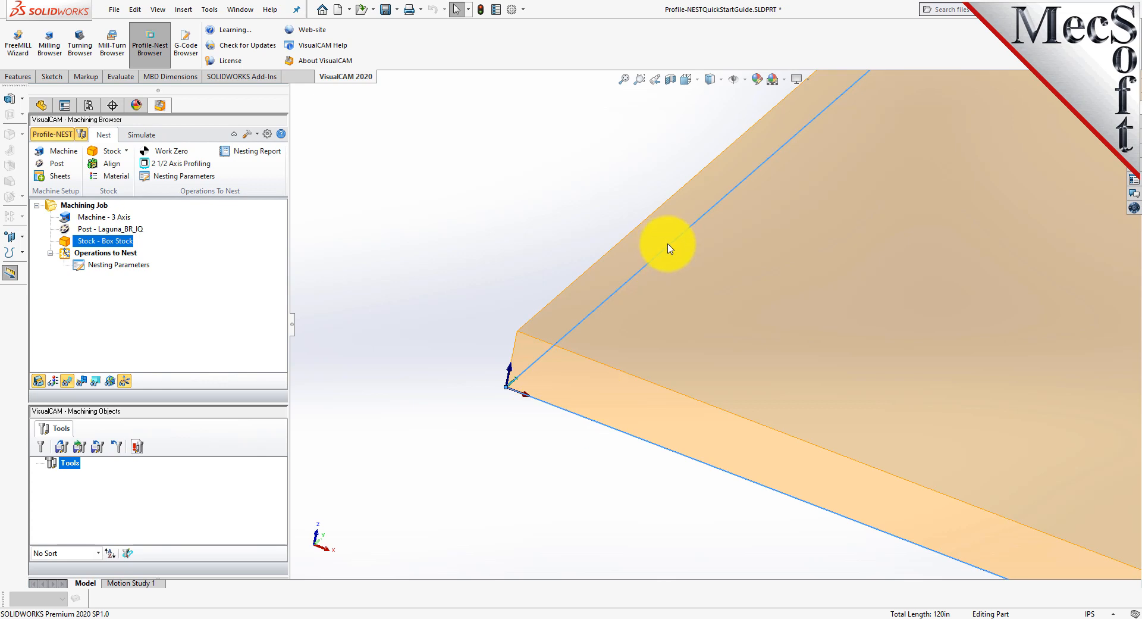
Step: Return to the front view and toggle the stock display off and back on
{"action": "left_click", "coordinate": [711, 82]}
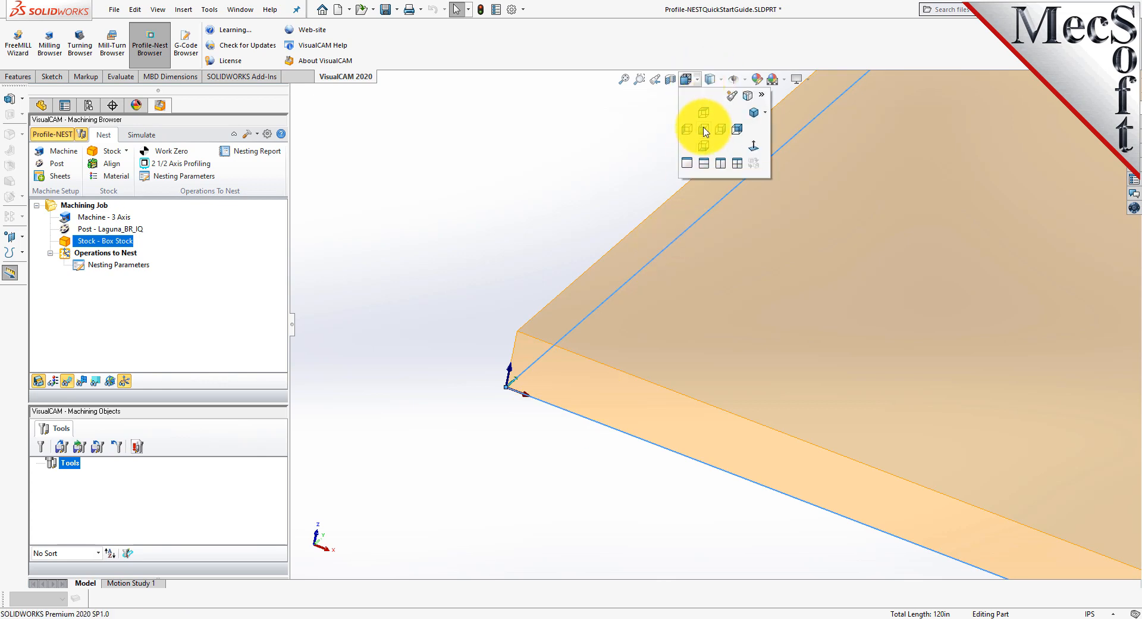
{"action": "left_click", "coordinate": [704, 131]}
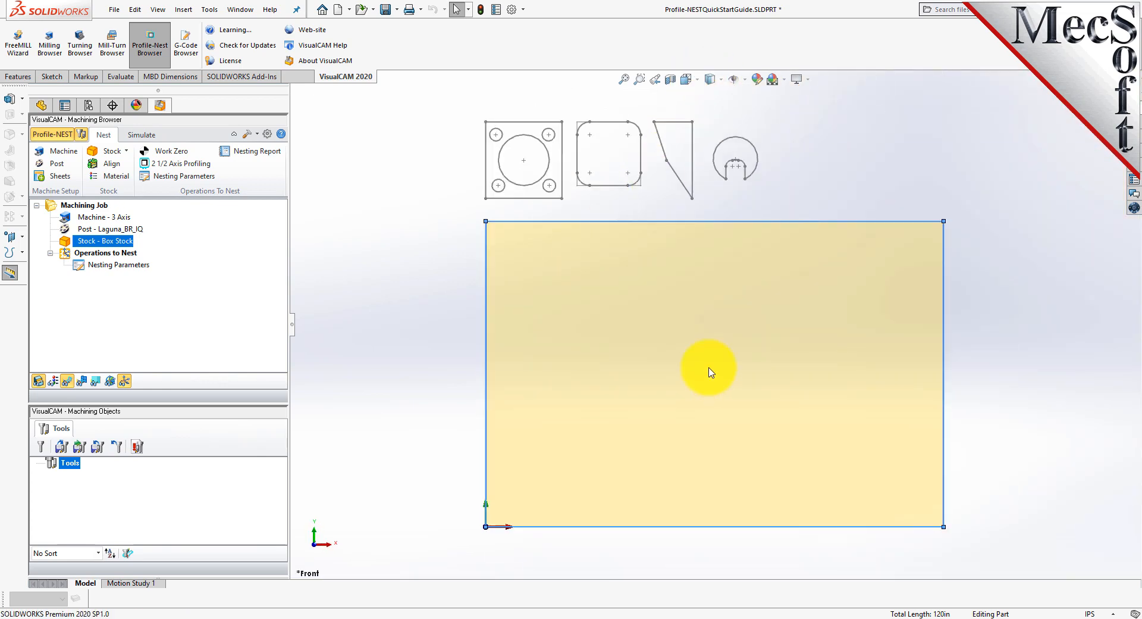
{"action": "left_click", "coordinate": [39, 381]}
{"action": "left_click", "coordinate": [39, 382]}
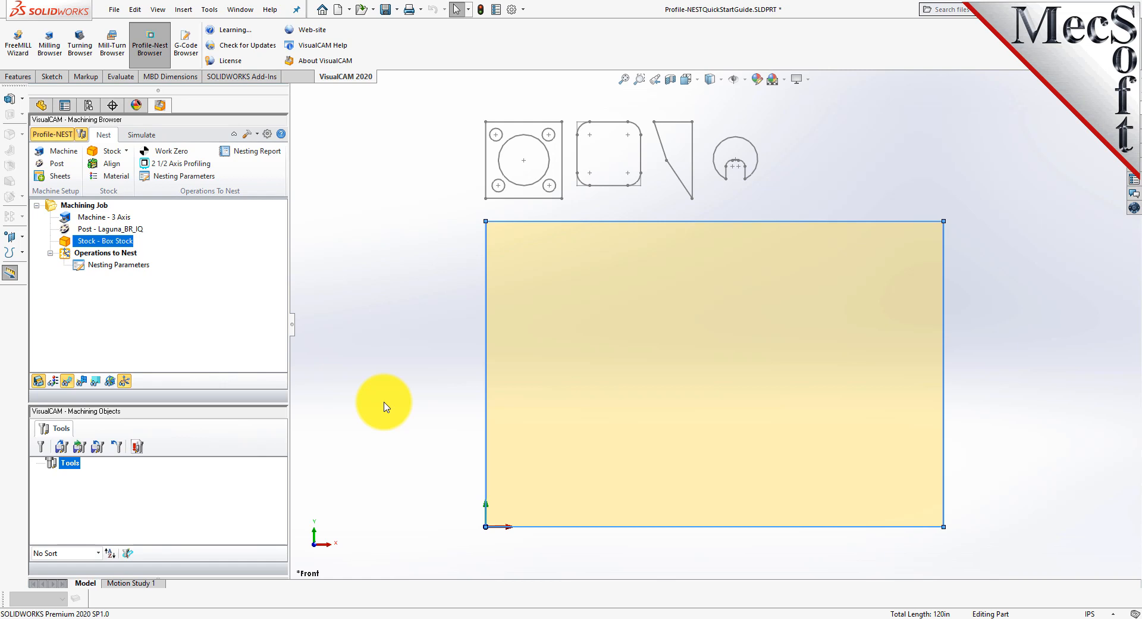
Step: Assign WOOD as the stock material
{"action": "left_click", "coordinate": [121, 182]}
{"action": "left_click", "coordinate": [140, 207]}
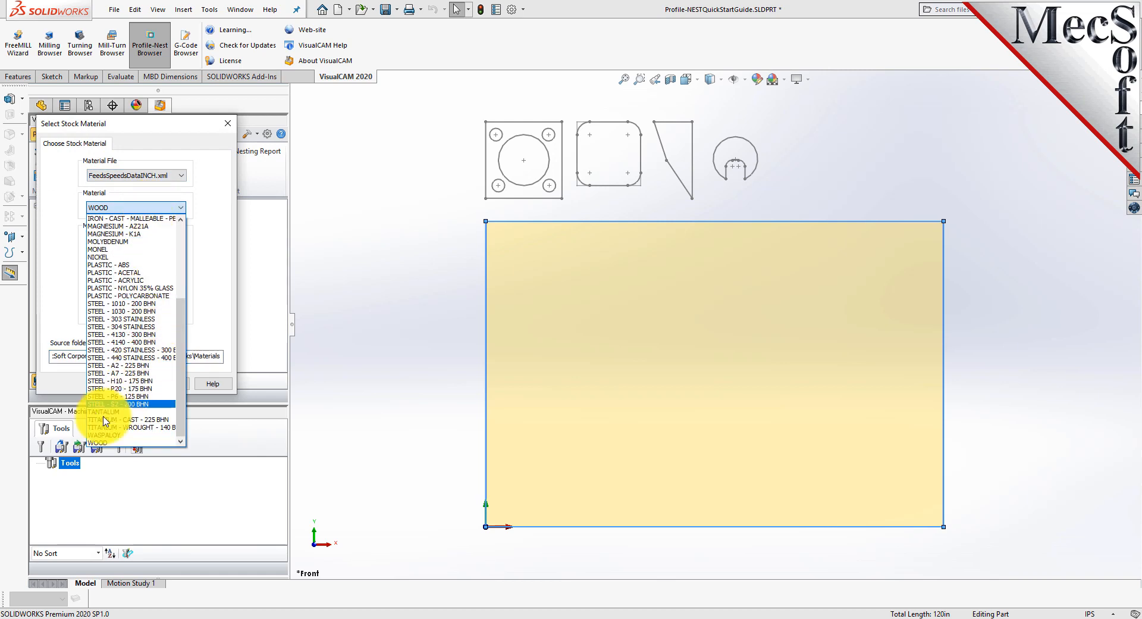
{"action": "left_click", "coordinate": [103, 443]}
{"action": "left_click", "coordinate": [139, 387]}
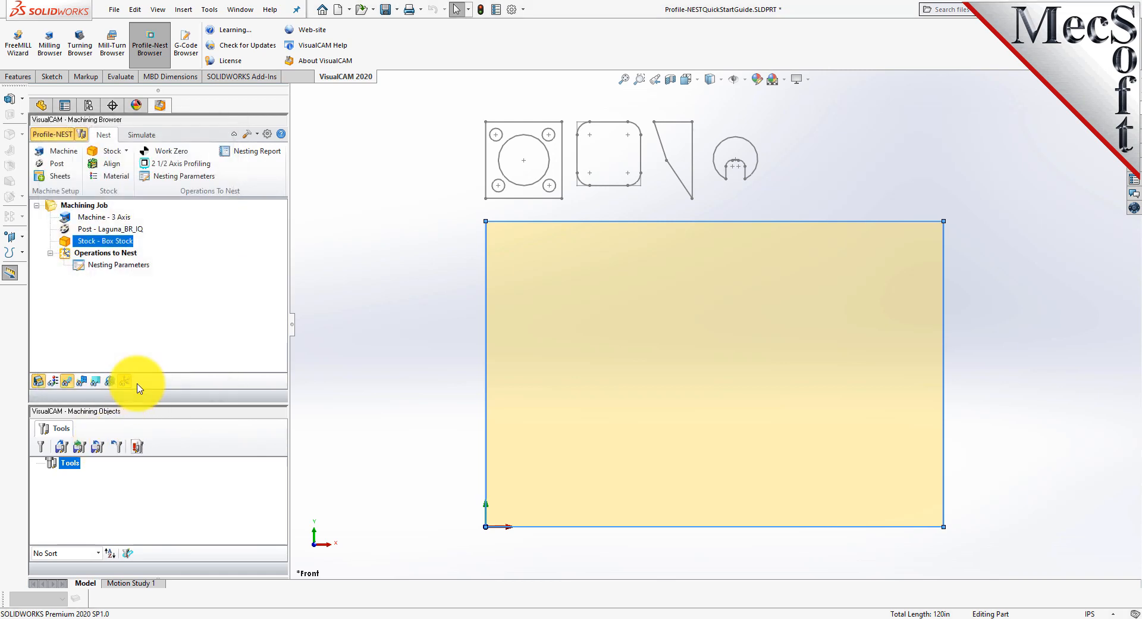
Step: Toggle the stock's material texture display to check the wood appearance, leaving the texture off
{"action": "left_click", "coordinate": [53, 381]}
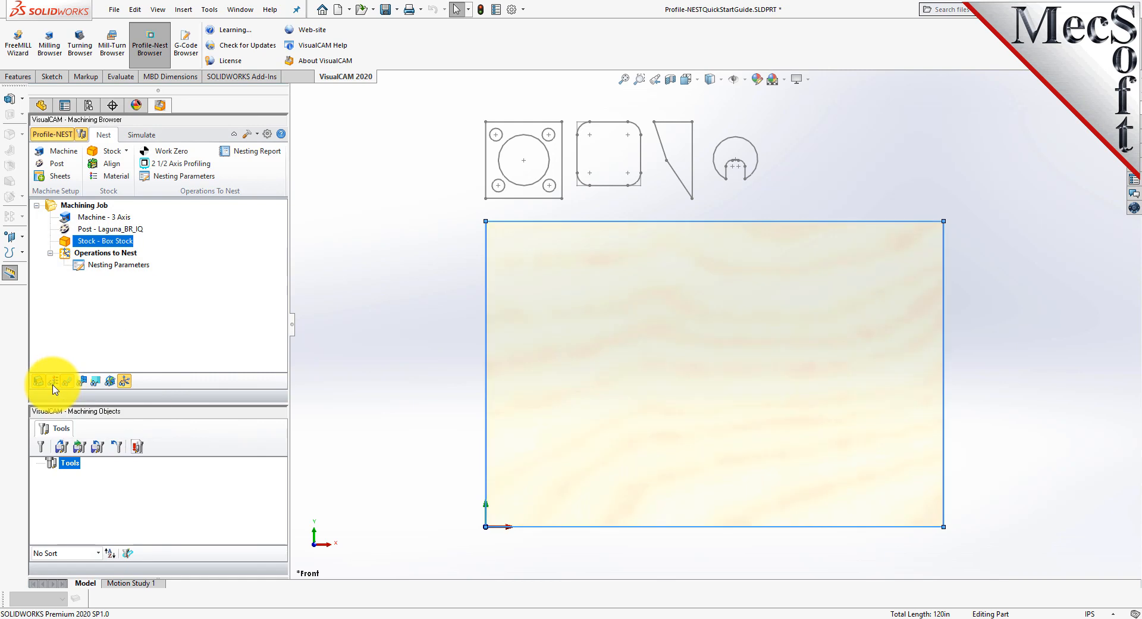
{"action": "left_click", "coordinate": [53, 386]}
{"action": "left_click", "coordinate": [53, 386]}
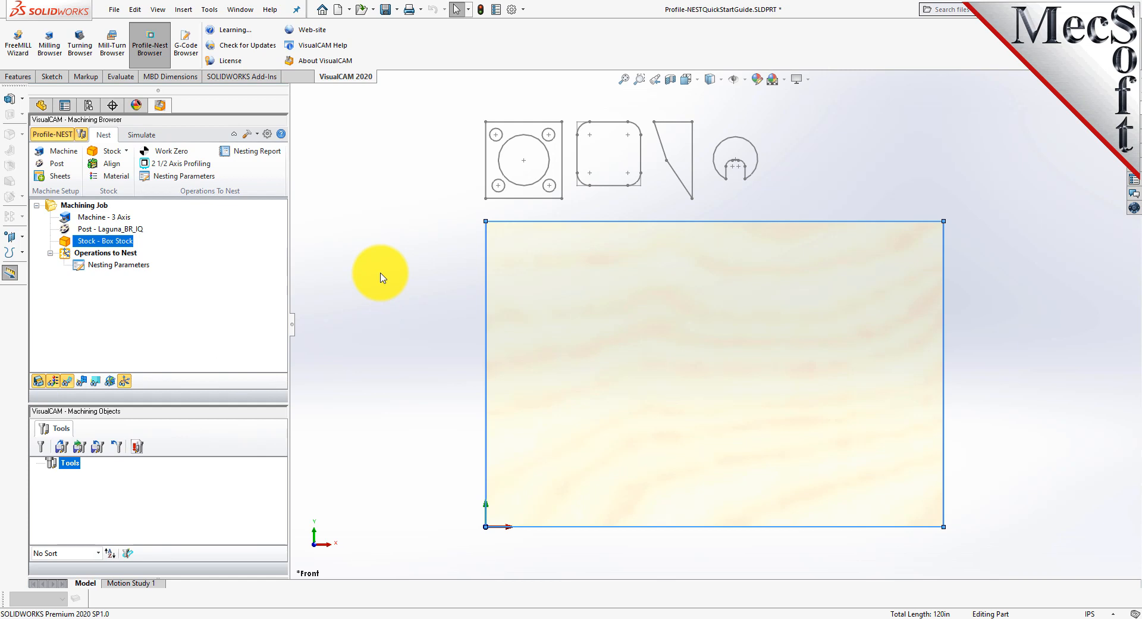
{"action": "left_click", "coordinate": [54, 381]}
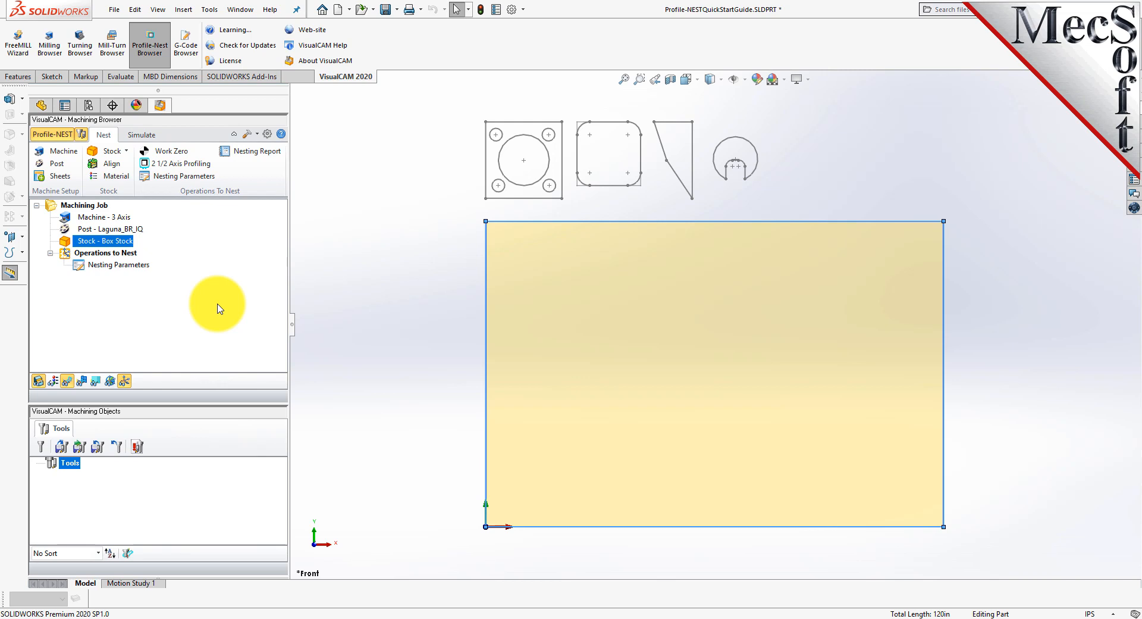
Step: Start a 2 1/2 Axis Profiling operation and remove all of its preselected part regions
{"action": "left_click", "coordinate": [164, 168]}
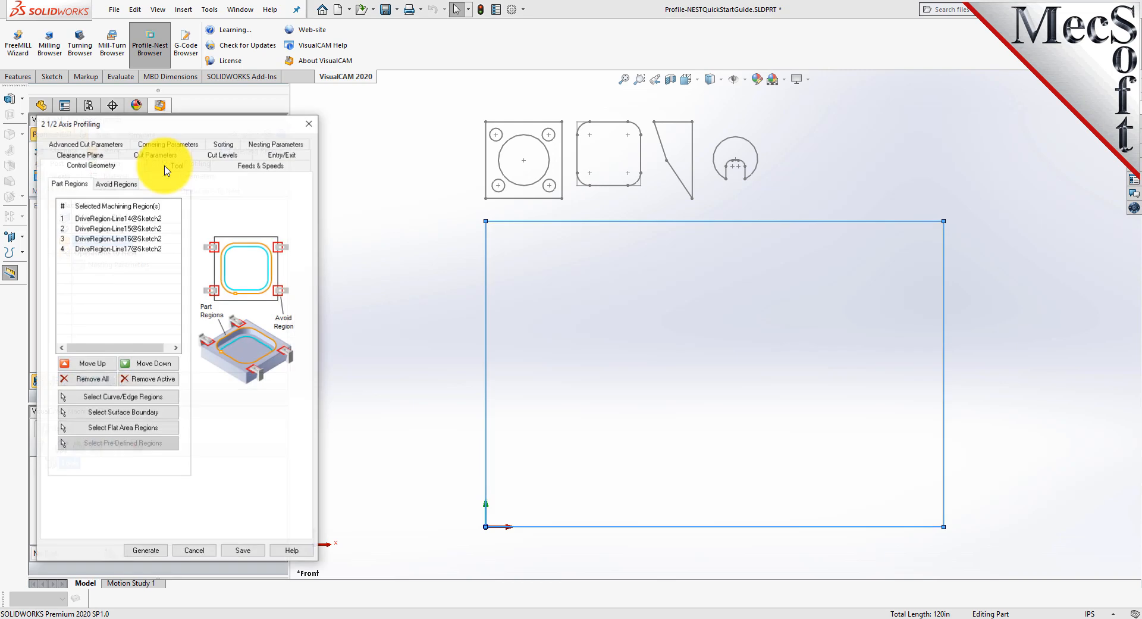
{"action": "left_click", "coordinate": [108, 380]}
{"action": "left_click_drag", "start_coordinate": [173, 128], "coordinate": [248, 118]}
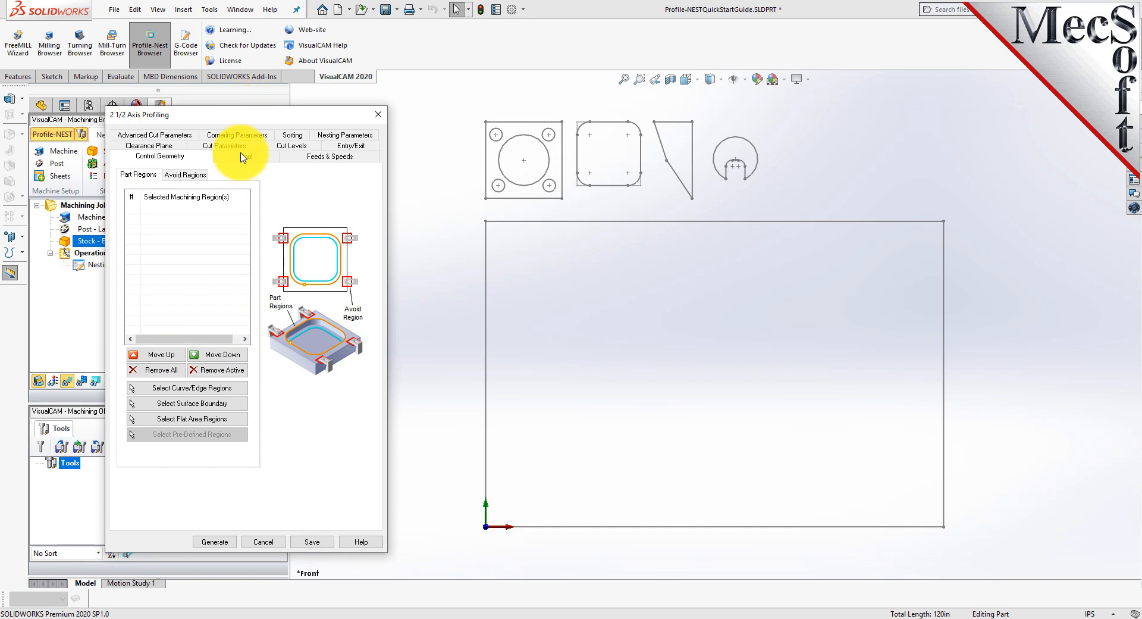
Step: Add the square plate's outer contour, large central circle and four corner holes as curve part regions for the profiling operation
{"action": "left_click", "coordinate": [226, 387]}
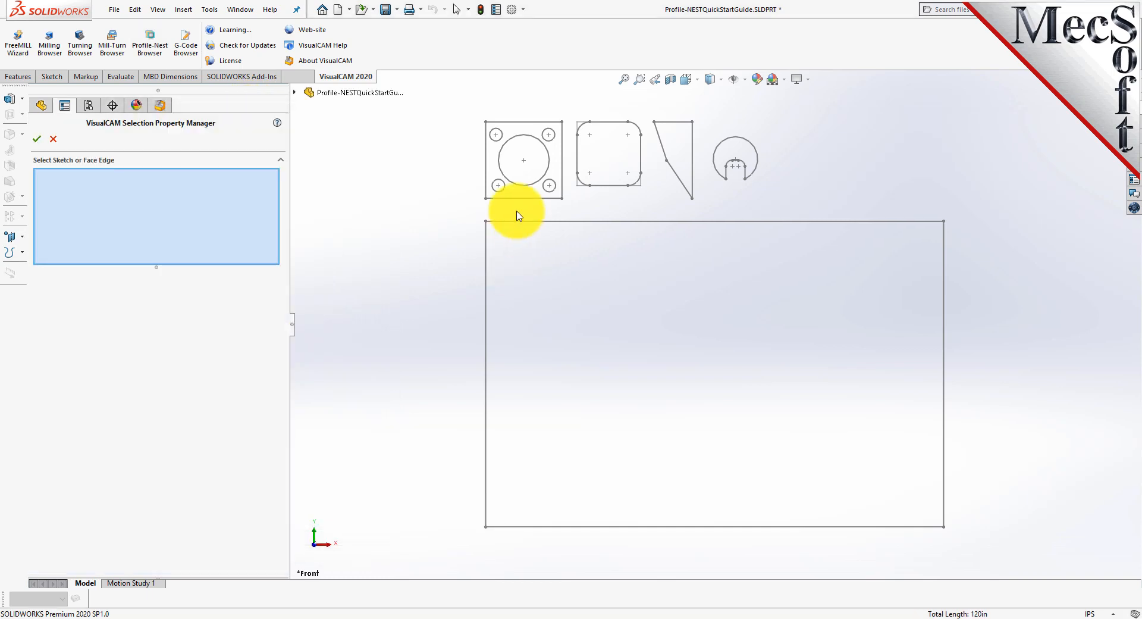
{"action": "right_click", "coordinate": [511, 200]}
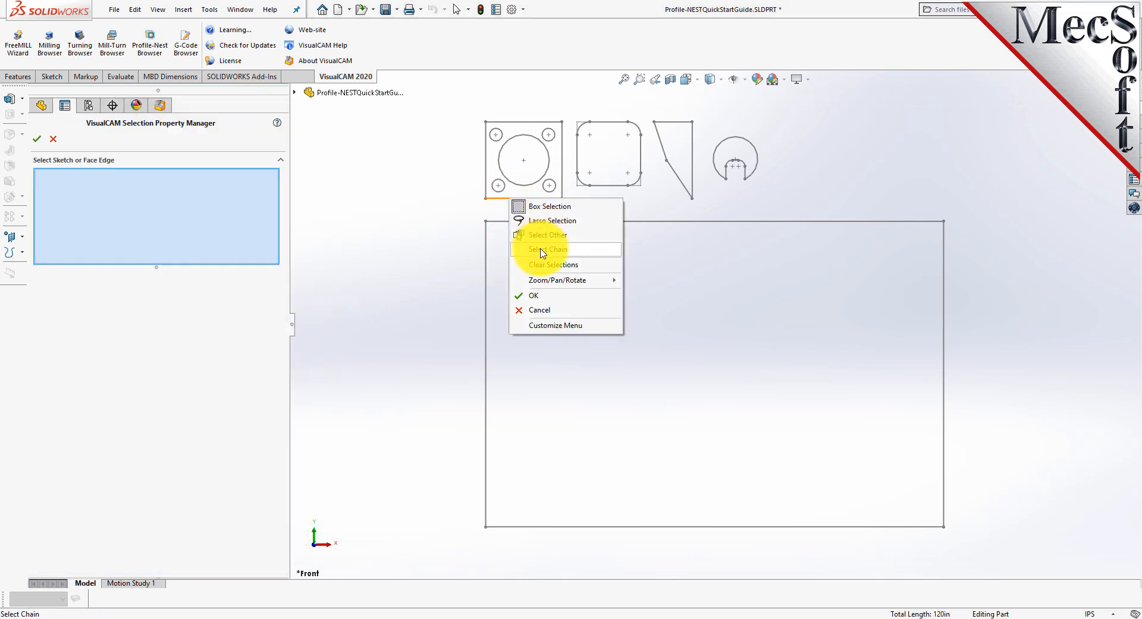
{"action": "left_click", "coordinate": [543, 250]}
{"action": "left_click", "coordinate": [522, 185]}
{"action": "left_click", "coordinate": [501, 189]}
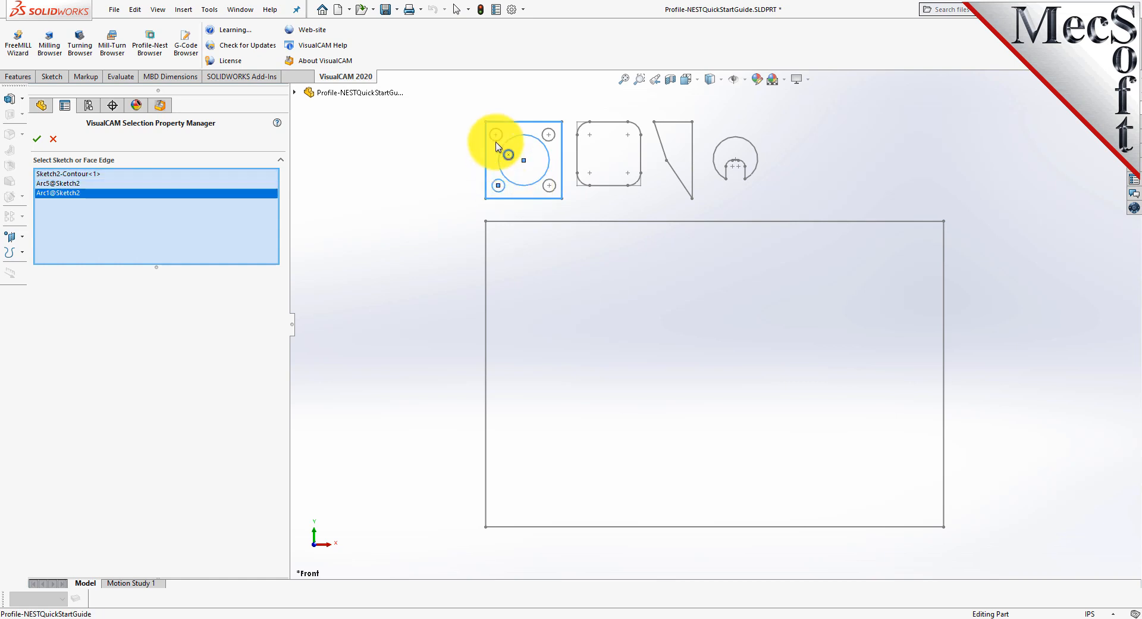
{"action": "left_click", "coordinate": [496, 138]}
{"action": "left_click", "coordinate": [549, 138]}
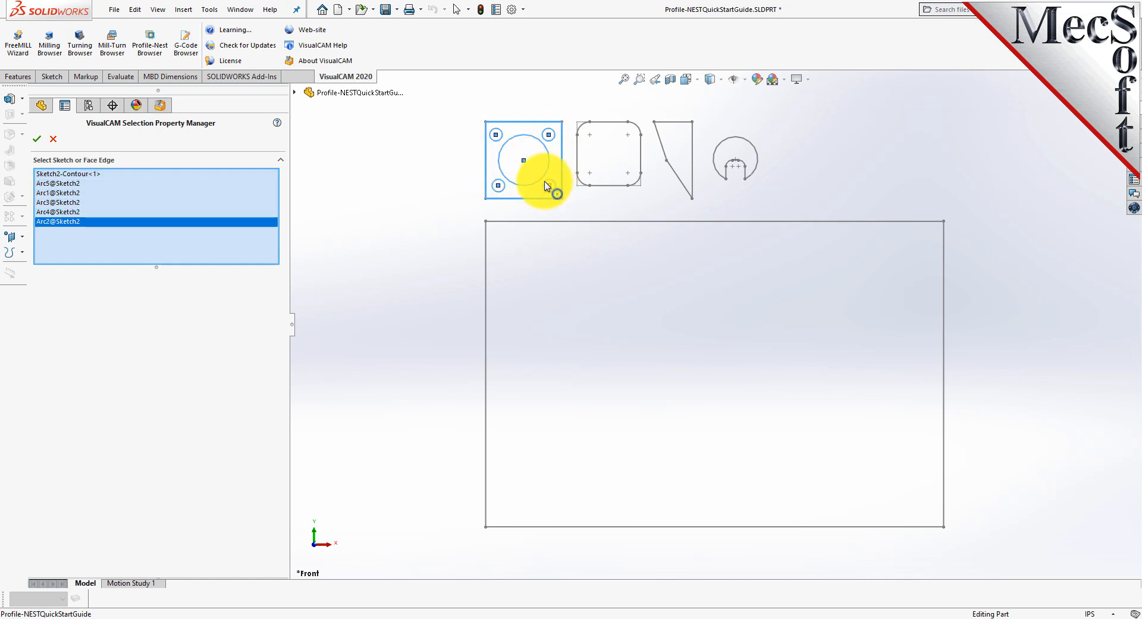
{"action": "left_click", "coordinate": [36, 139]}
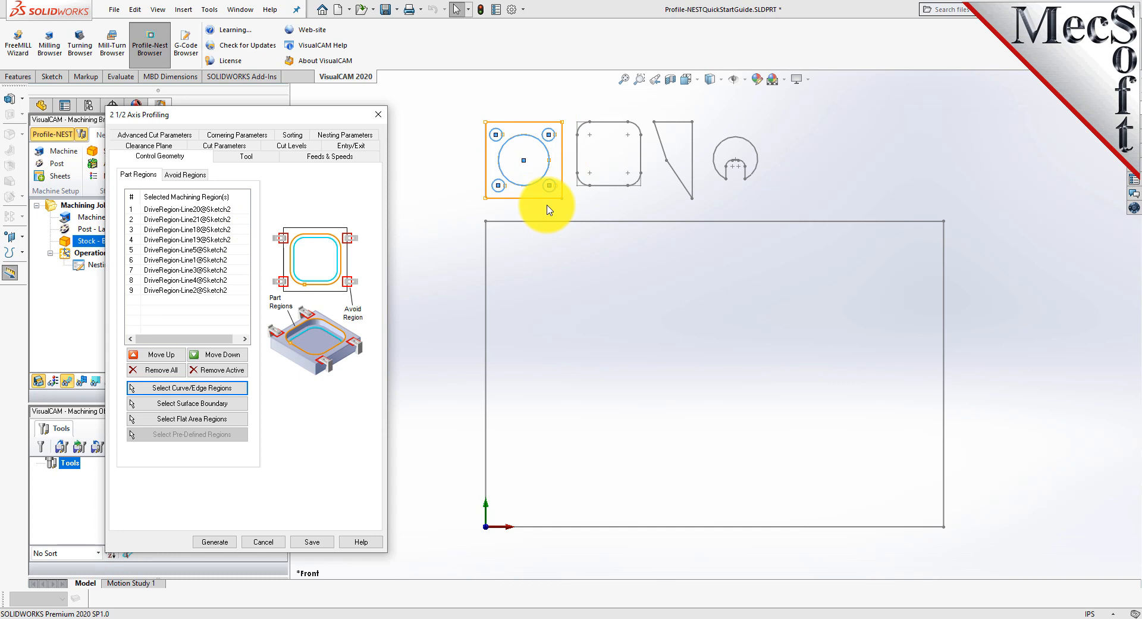
{"action": "left_click", "coordinate": [436, 217]}
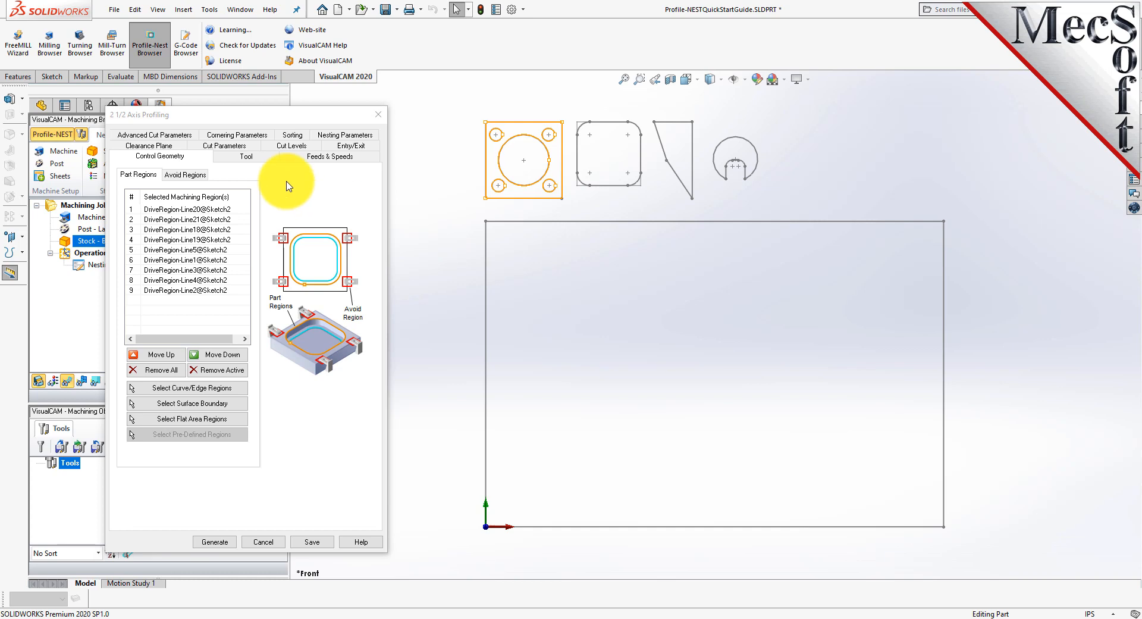
Step: Define a flat end mill for the profiling operation with a tool diameter and shank diameter of 0.25
{"action": "left_click", "coordinate": [246, 157]}
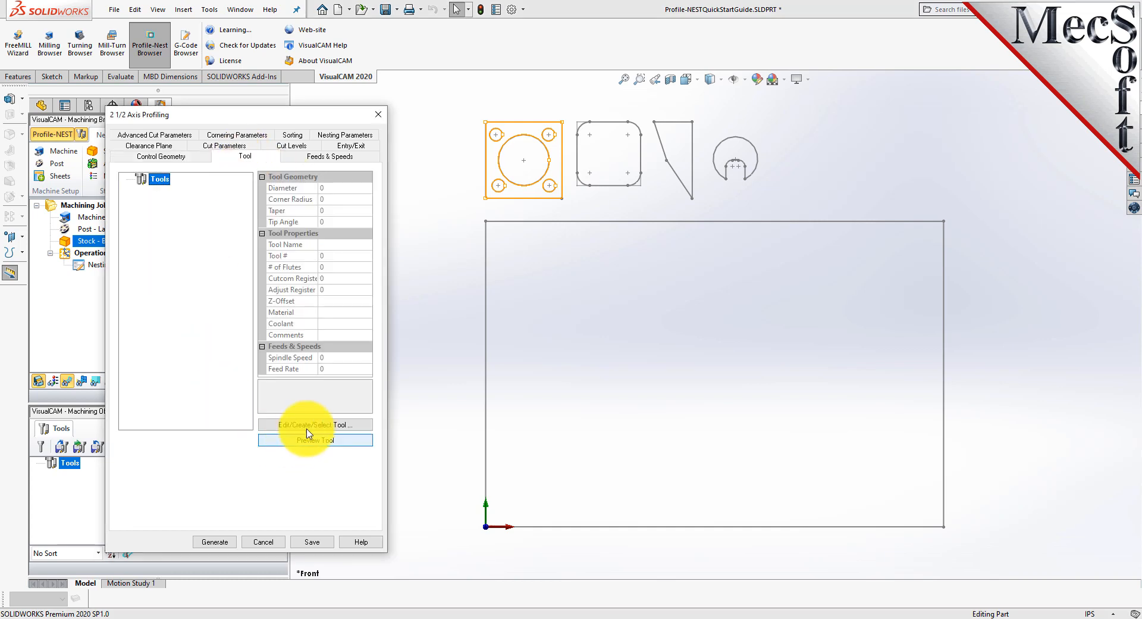
{"action": "left_click", "coordinate": [314, 426]}
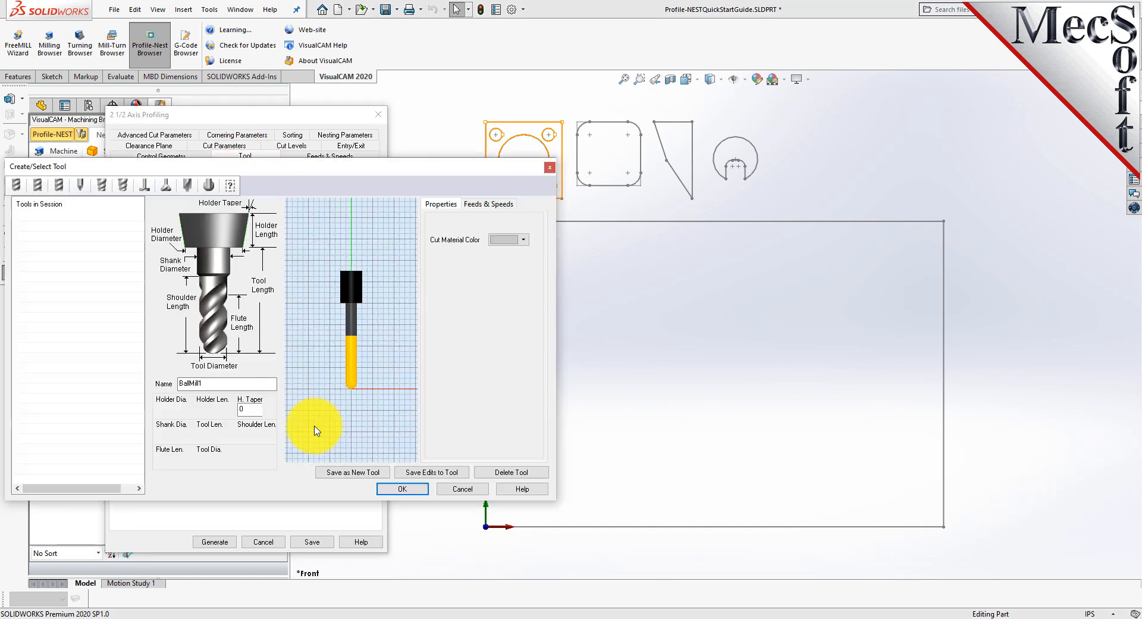
{"action": "left_click_drag", "start_coordinate": [310, 173], "coordinate": [562, 214]}
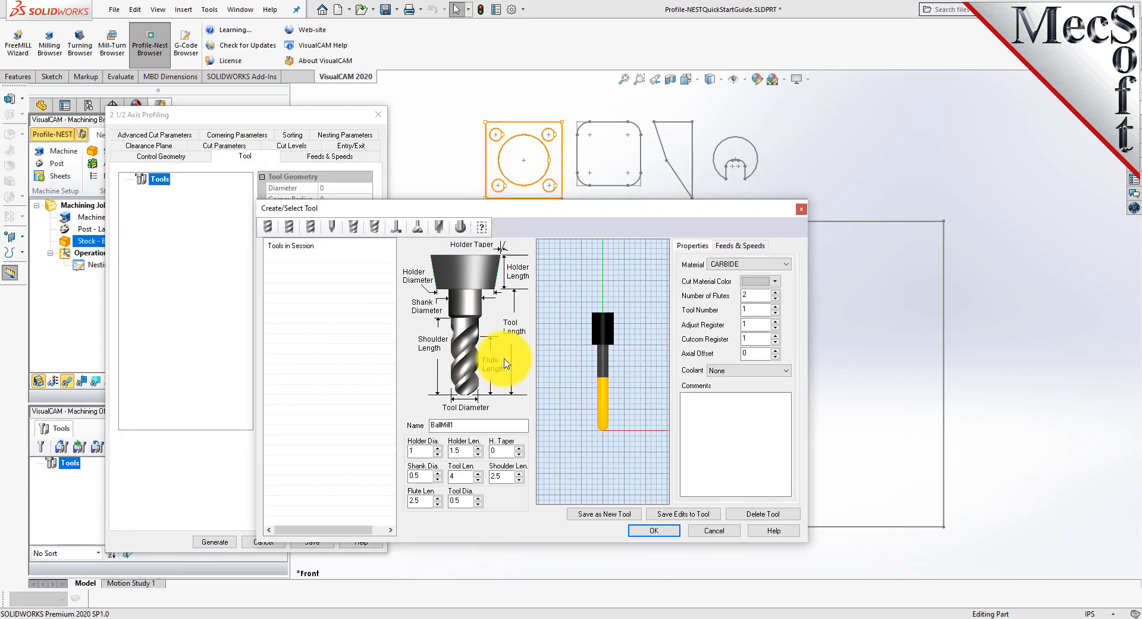
{"action": "left_click", "coordinate": [279, 226]}
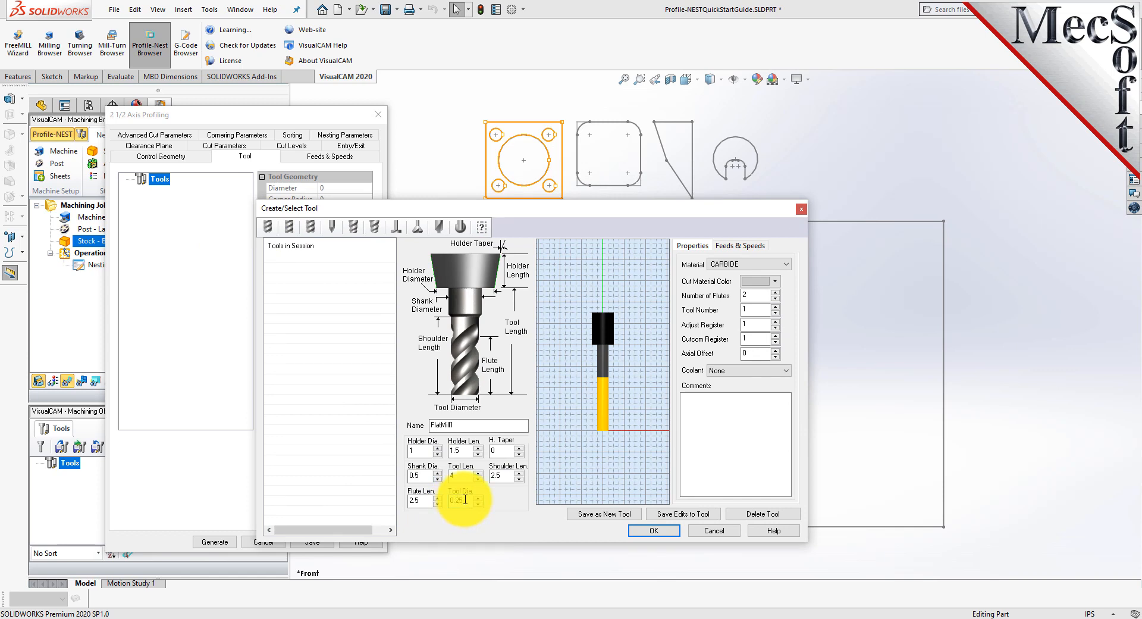
{"action": "left_click", "coordinate": [466, 499]}
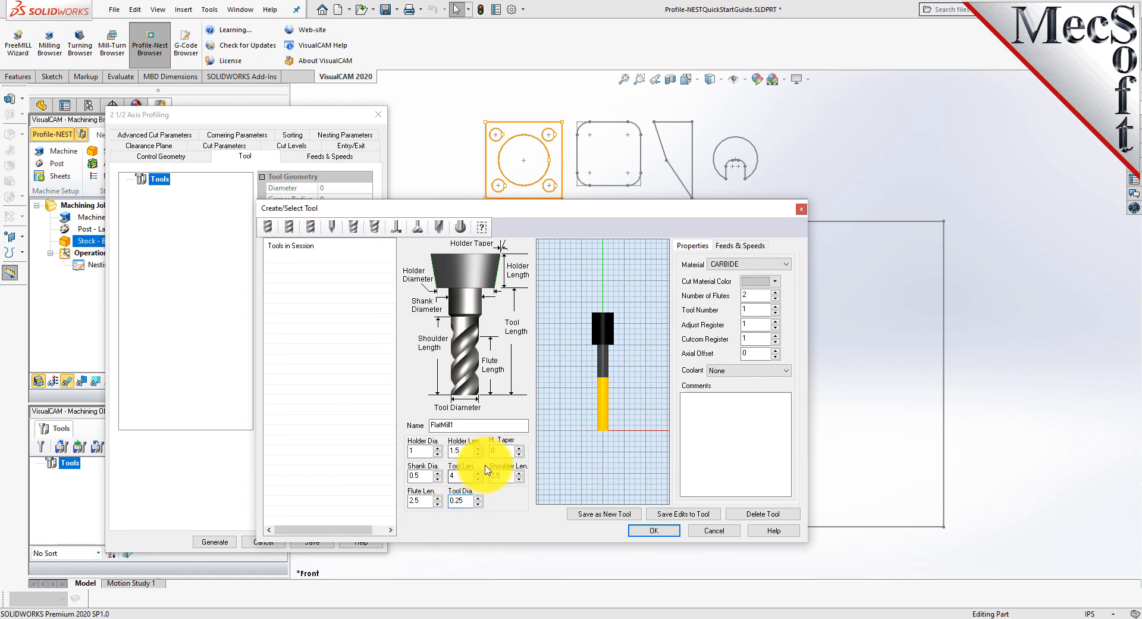
{"action": "left_click", "coordinate": [428, 476]}
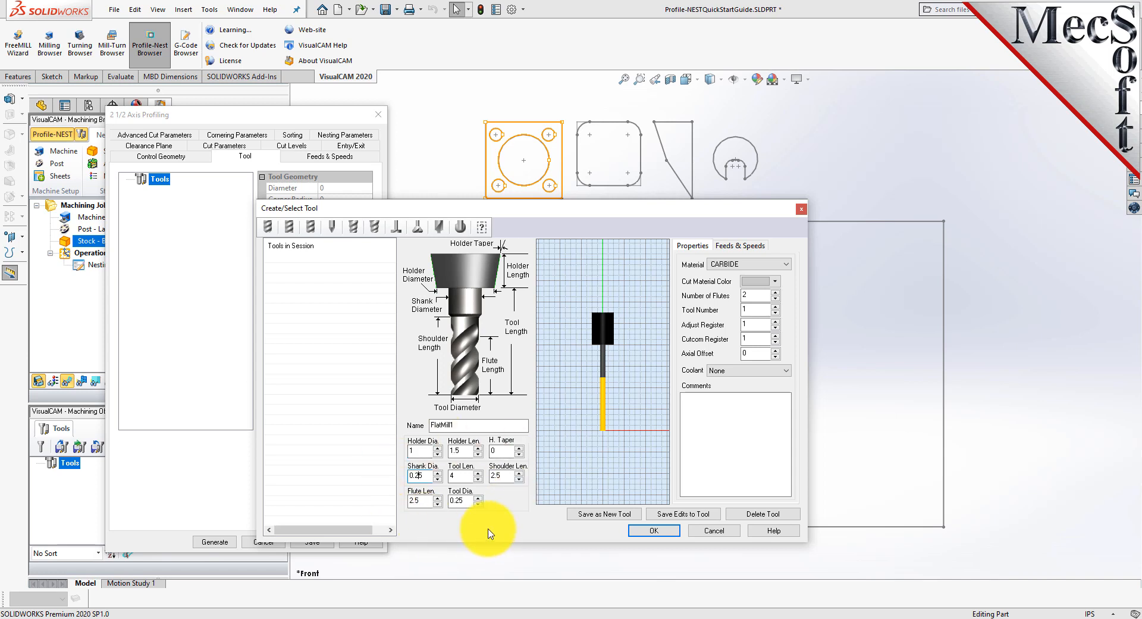
Step: Set the flat mill's material to HSS and check its feeds and speeds
{"action": "left_click", "coordinate": [738, 264]}
{"action": "left_click", "coordinate": [735, 283]}
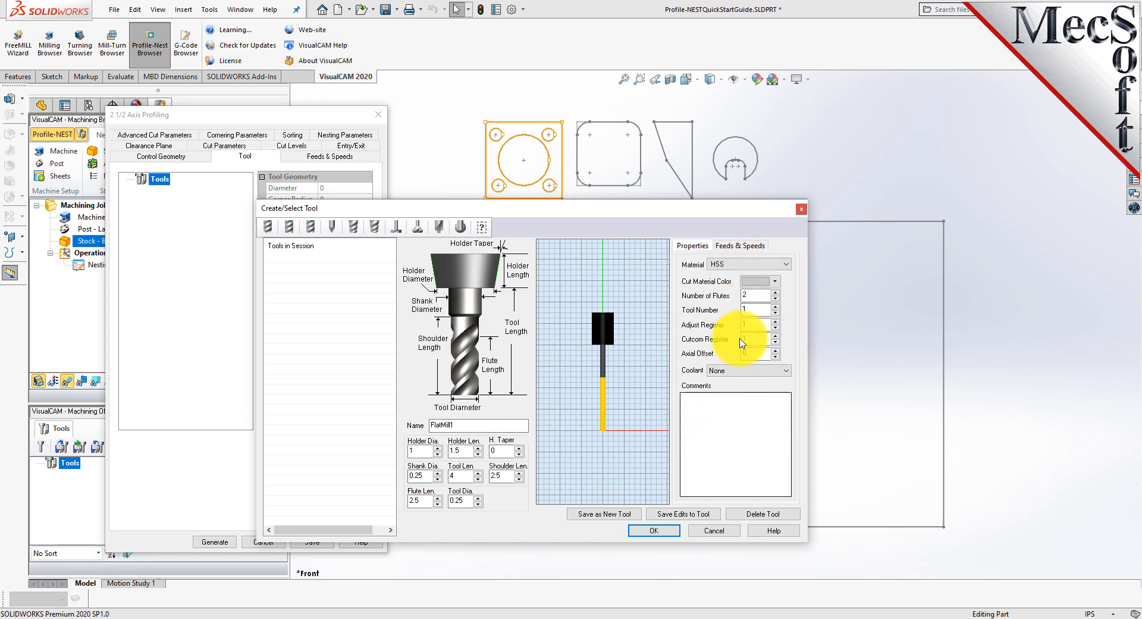
{"action": "left_click", "coordinate": [744, 246]}
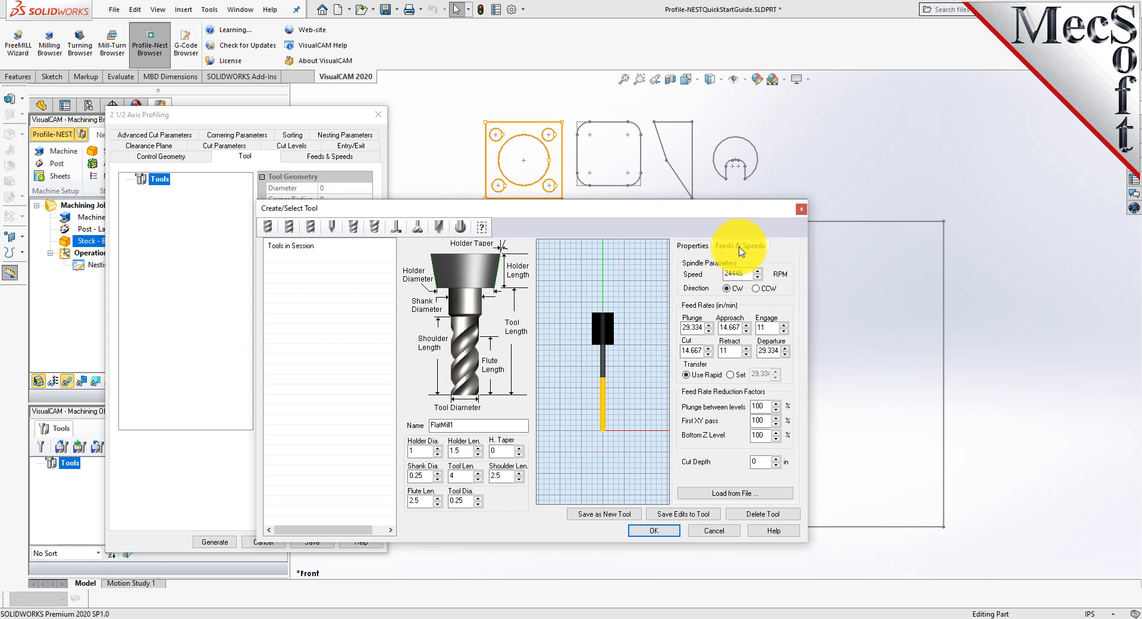
{"action": "left_click", "coordinate": [693, 246]}
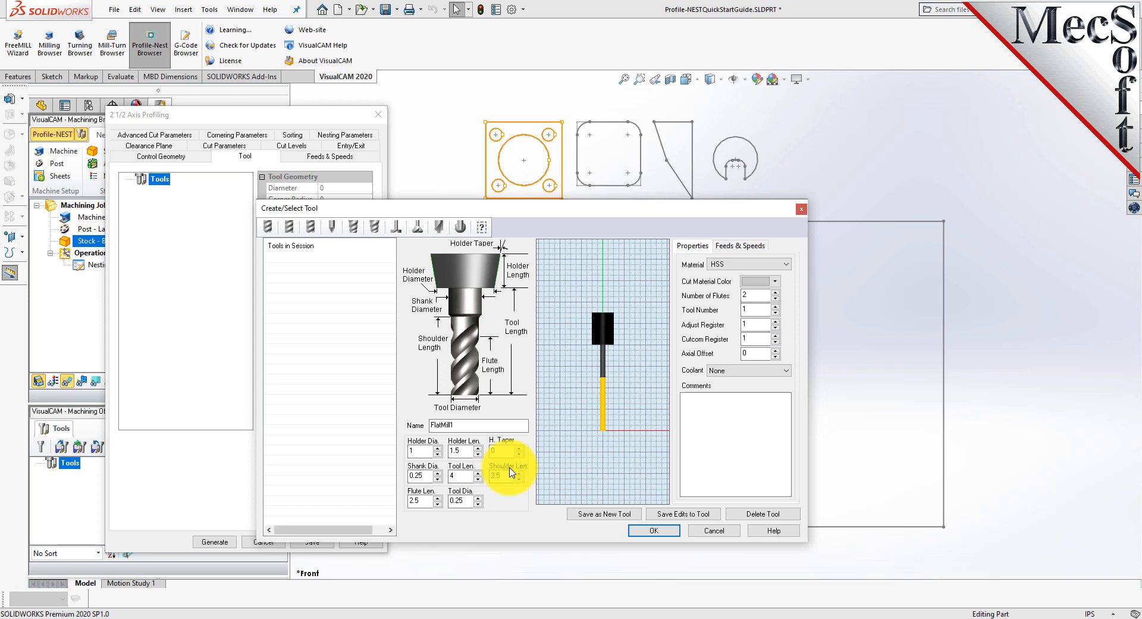
Step: Name the flat mill FlatMill-0.25, save it as a new tool and select it for the profiling operation
{"action": "left_click", "coordinate": [467, 425]}
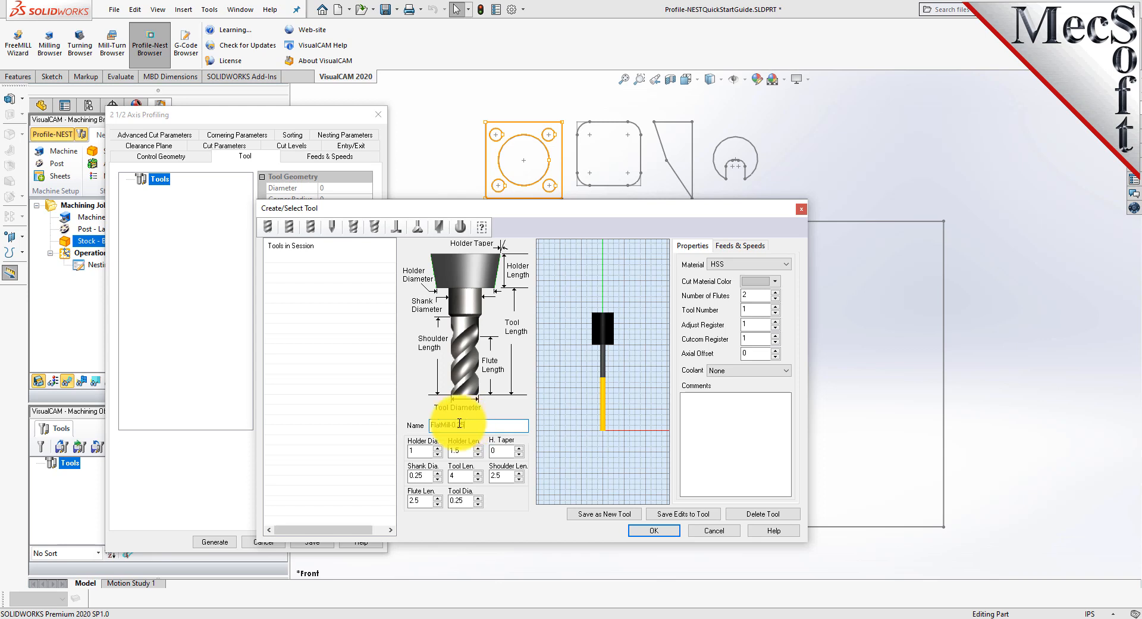
{"action": "left_click", "coordinate": [601, 514]}
{"action": "left_click", "coordinate": [341, 260]}
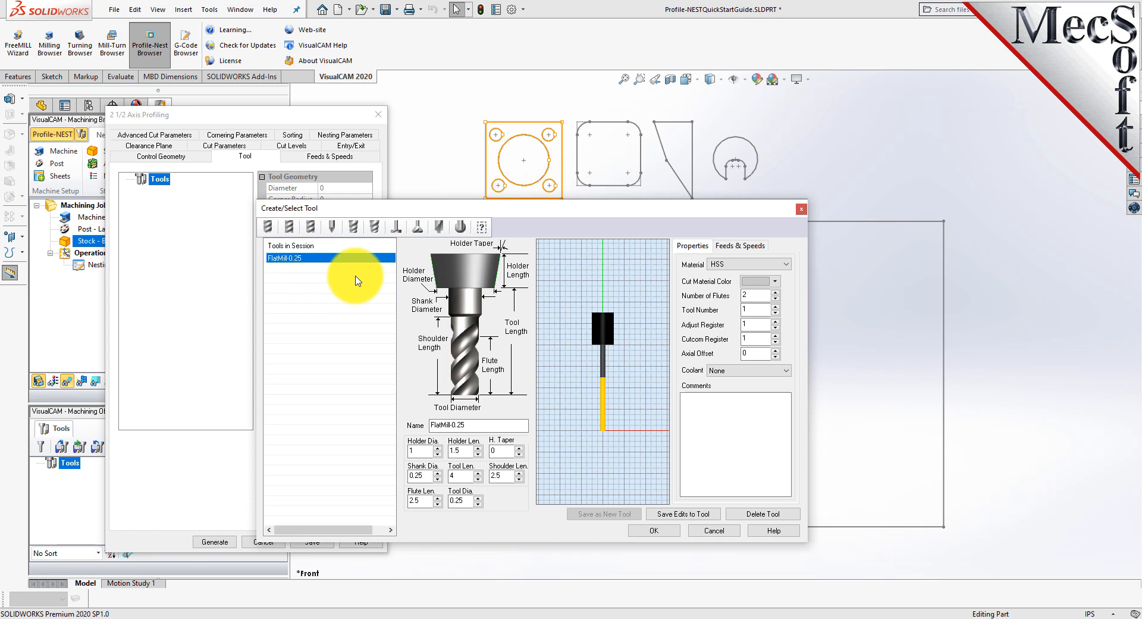
{"action": "left_click", "coordinate": [654, 530]}
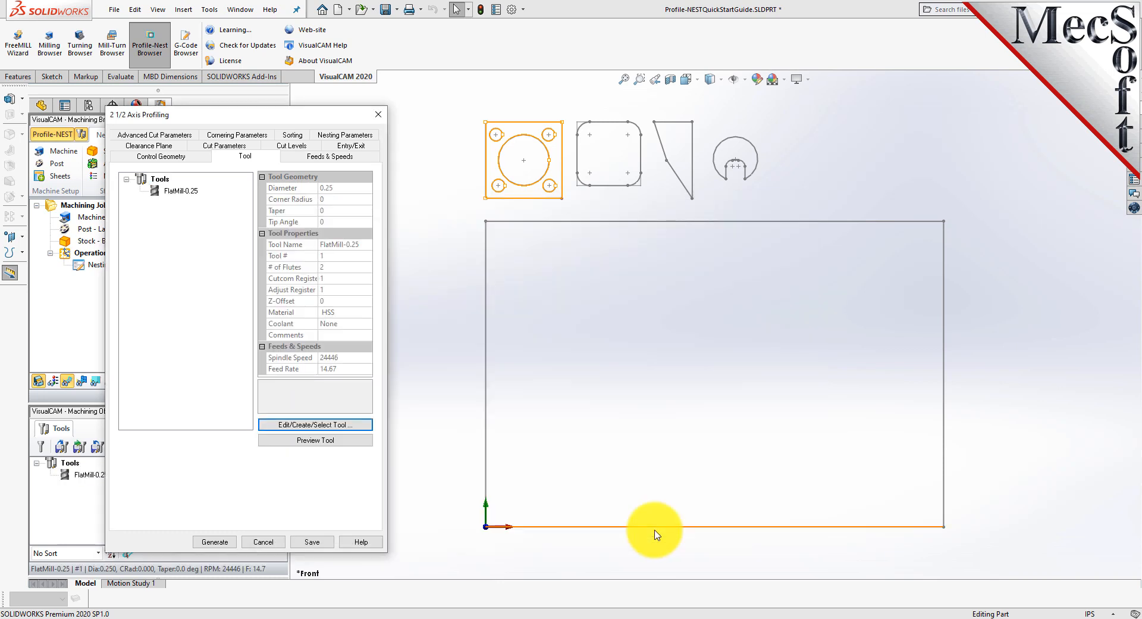
{"action": "left_click", "coordinate": [156, 190]}
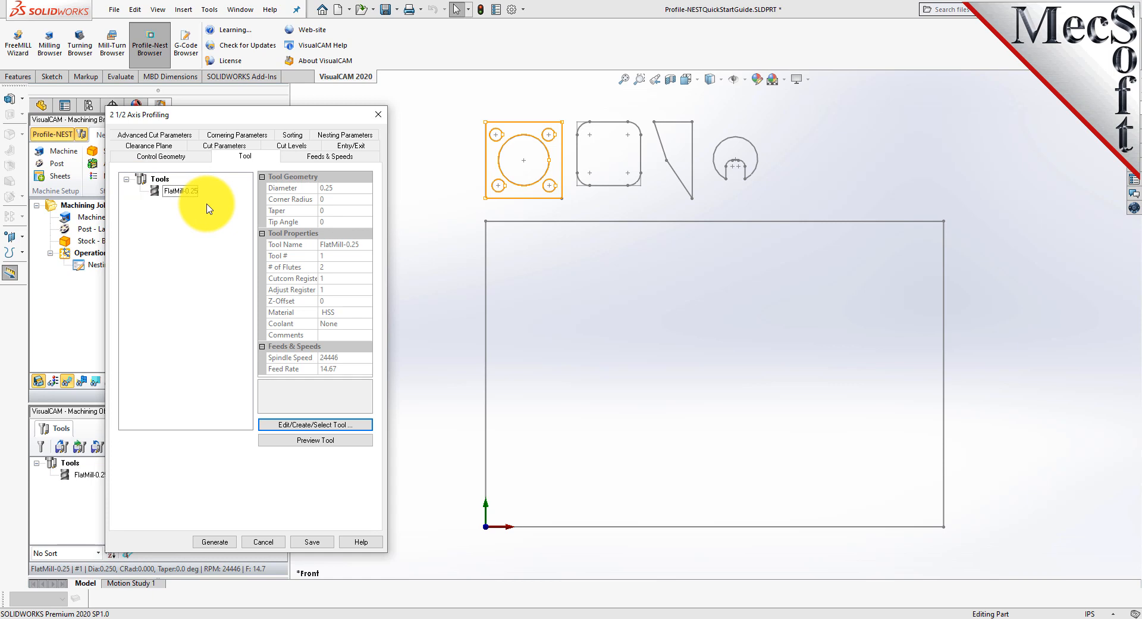
Step: Use a Mixed cut direction and cut on the outside of closed curves, with alternating sides using nesting enabled
{"action": "left_click", "coordinate": [338, 157]}
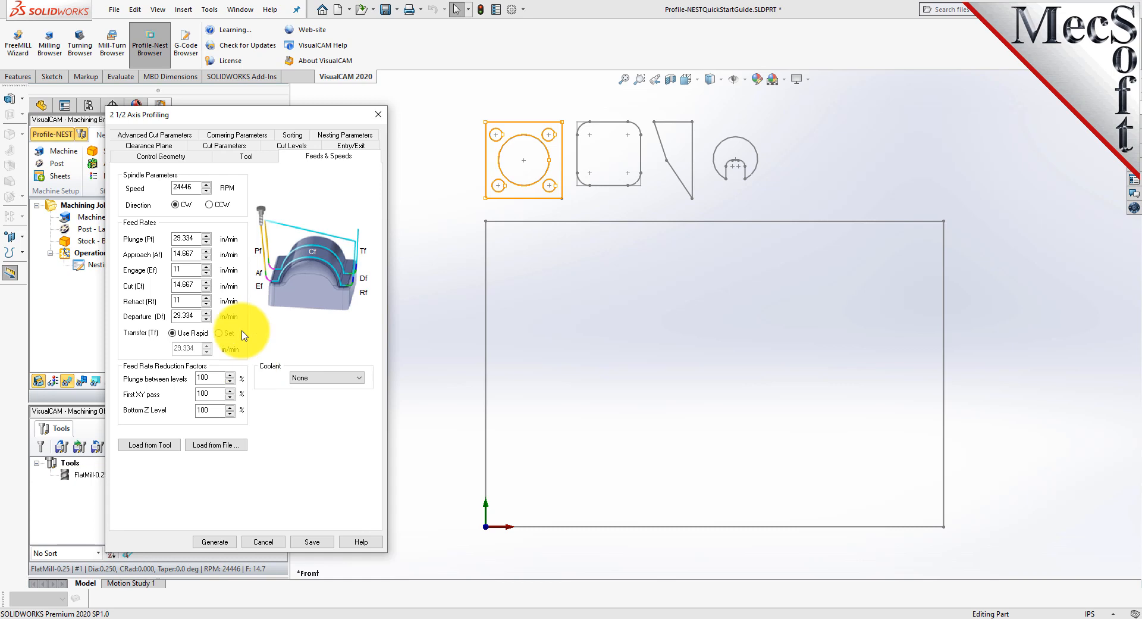
{"action": "left_click", "coordinate": [162, 146]}
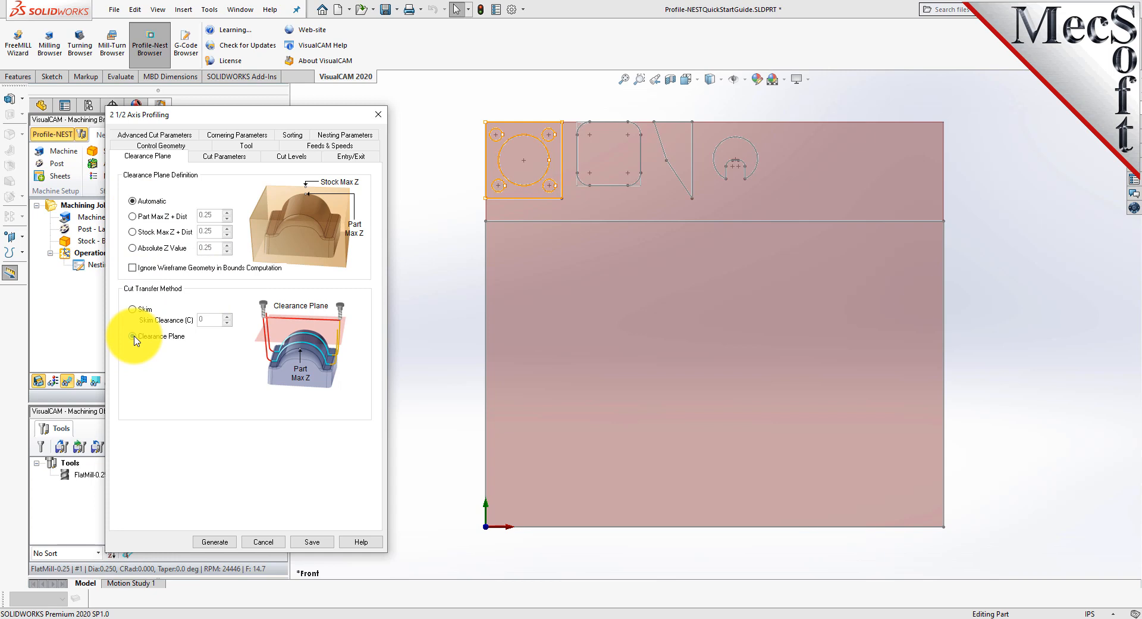
{"action": "left_click", "coordinate": [225, 156]}
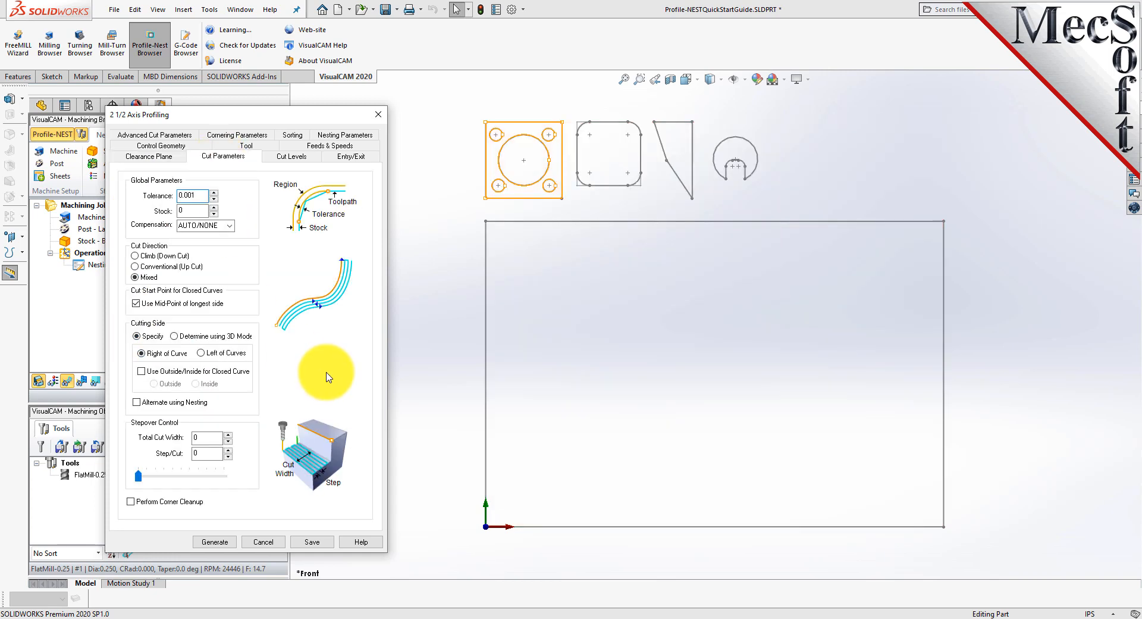
{"action": "left_click_drag", "start_coordinate": [205, 195], "coordinate": [170, 210]}
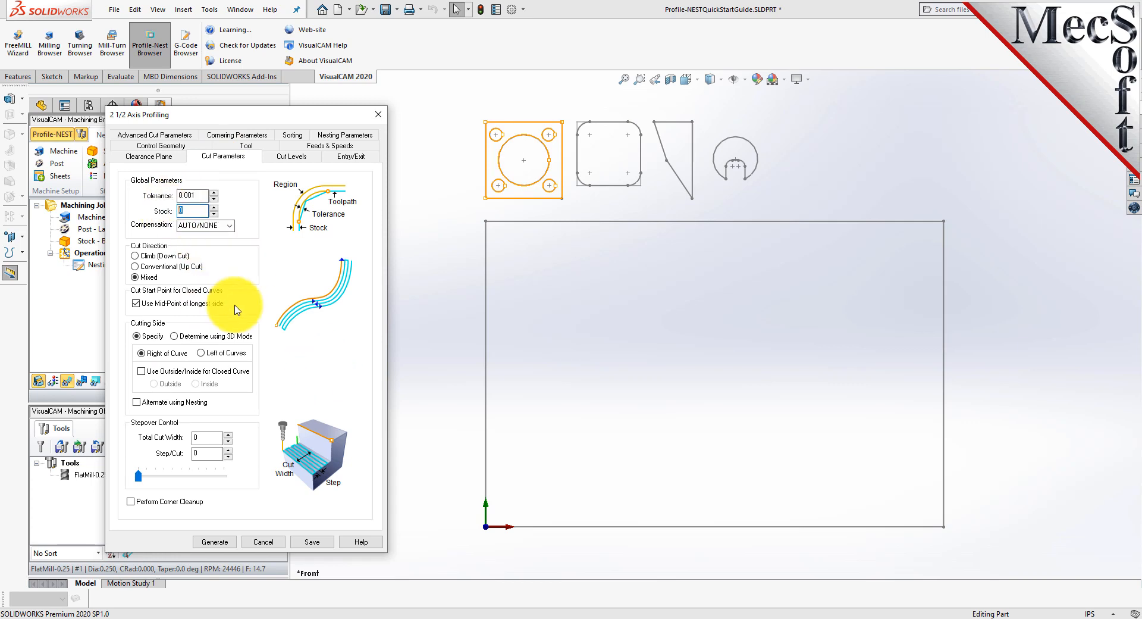
{"action": "left_click", "coordinate": [138, 278]}
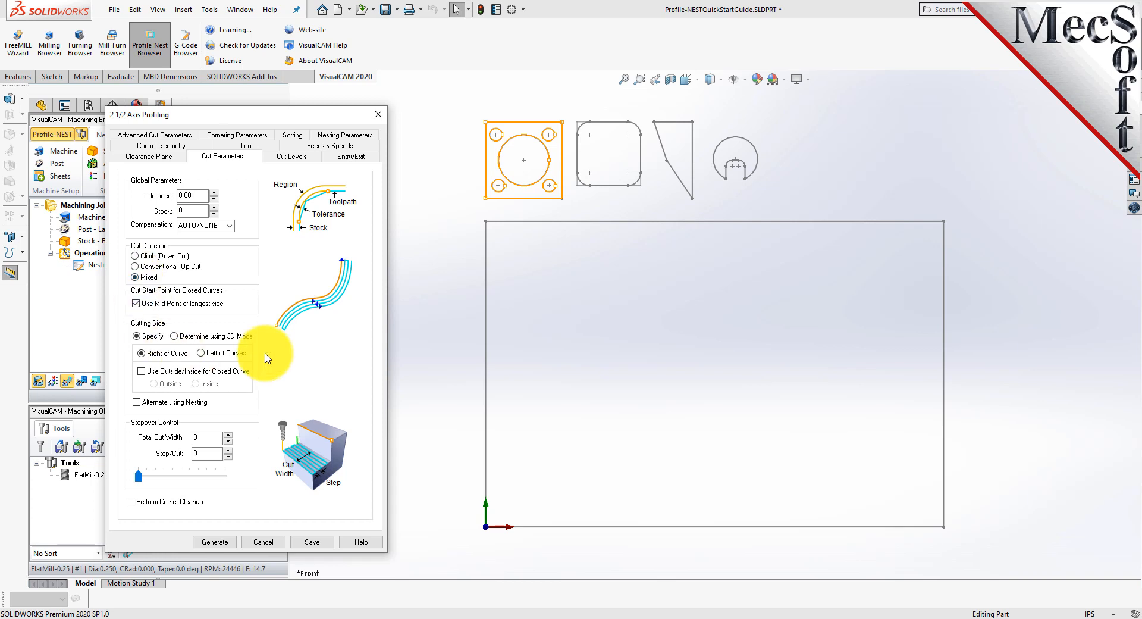
{"action": "left_click", "coordinate": [141, 371]}
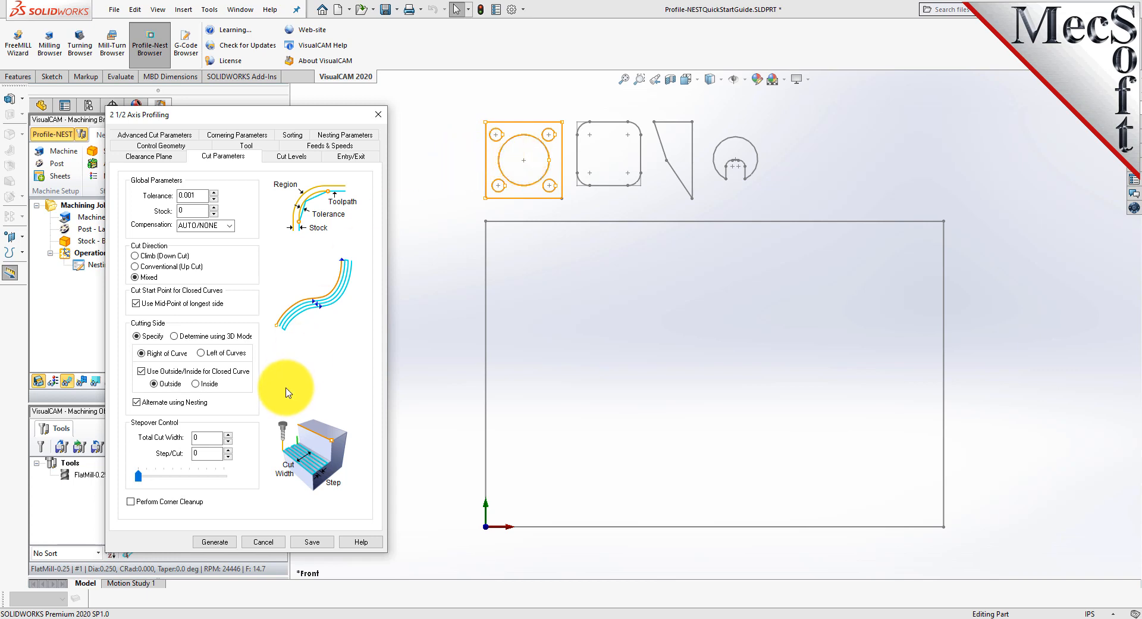
Step: Locate the cut geometry at the bottom and set total cut depth, rough depth and rough depth per cut to 0.25
{"action": "left_click", "coordinate": [295, 156]}
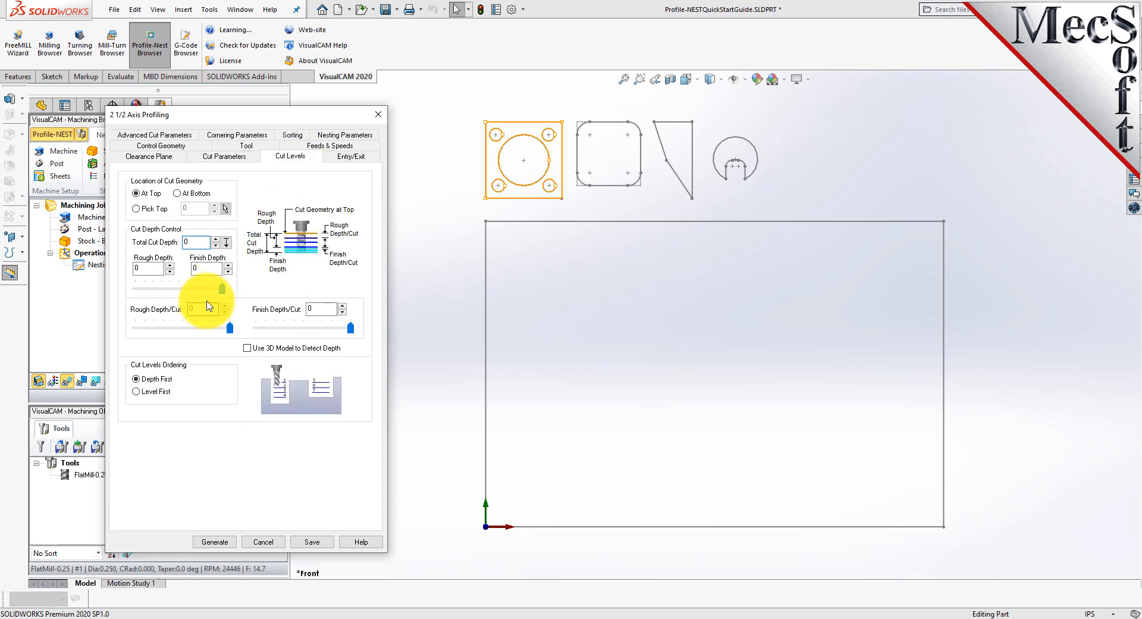
{"action": "left_click", "coordinate": [177, 192]}
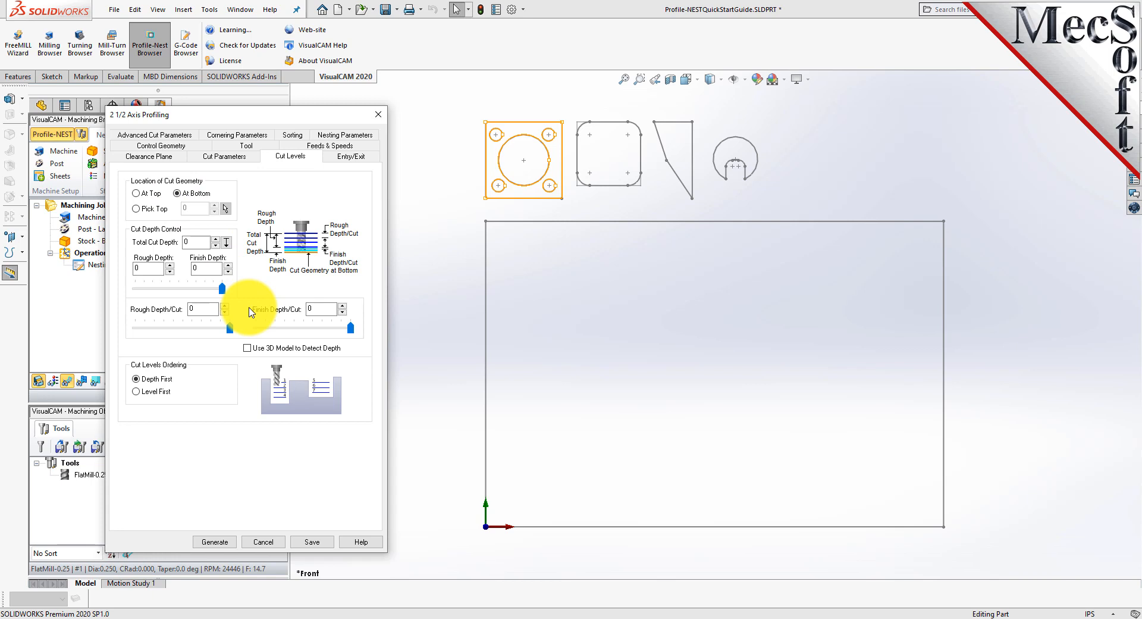
{"action": "double_click", "coordinate": [175, 241]}
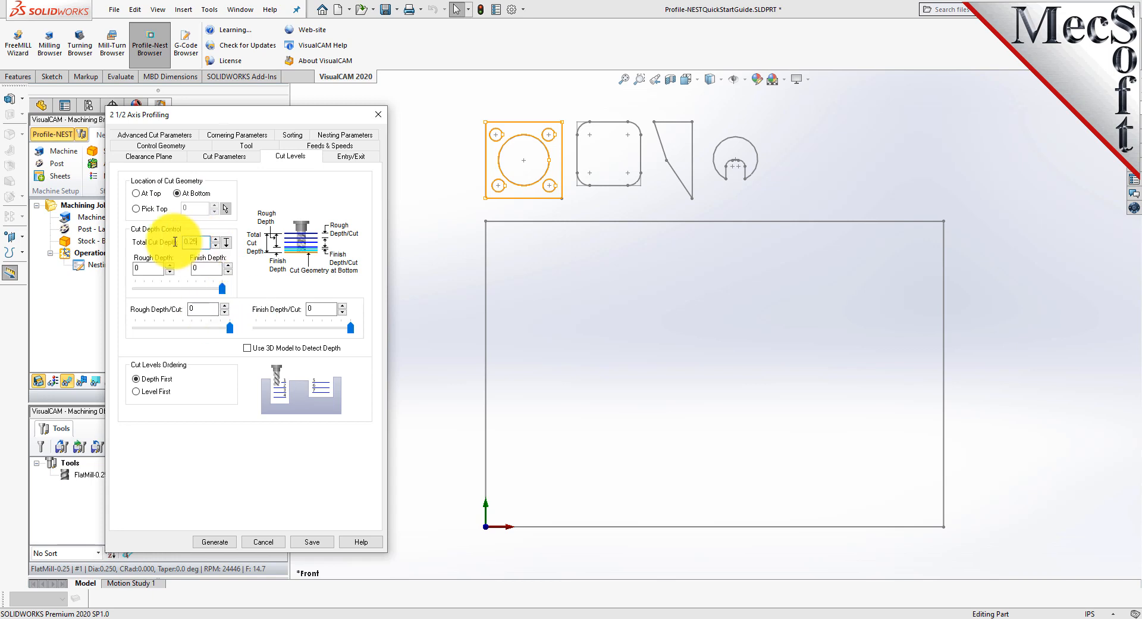
{"action": "type", "text": "0.25"}
{"action": "double_click", "coordinate": [151, 268]}
{"action": "double_click", "coordinate": [199, 309]}
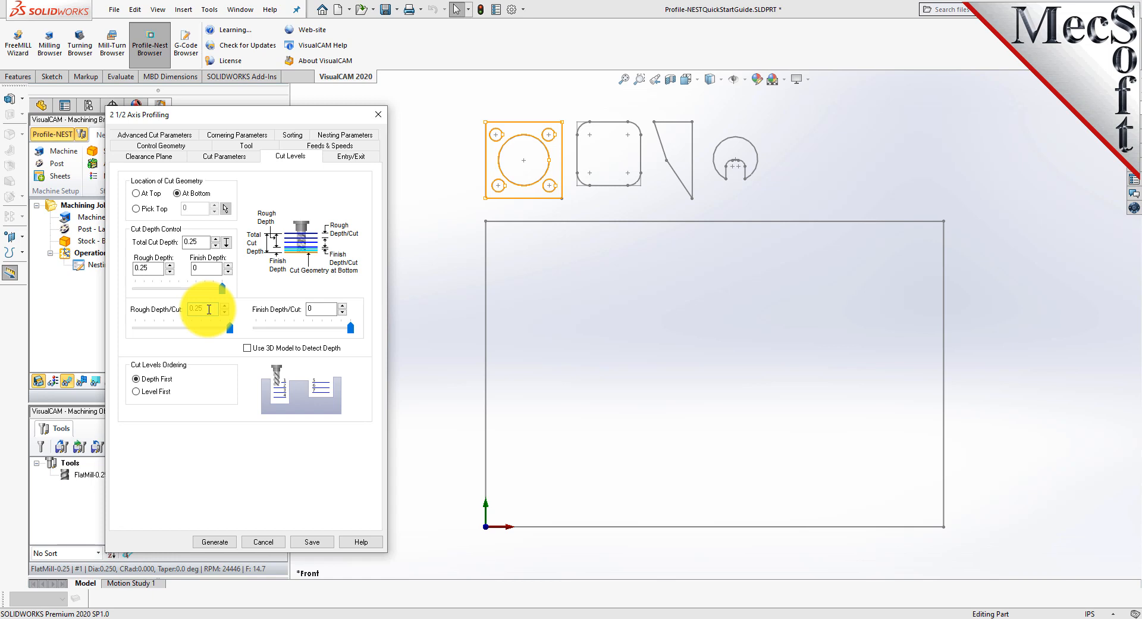
Step: Set the entry motion to Along Path with a 5 degree angle and 0.3 height, and the exit motion to None
{"action": "left_click", "coordinate": [350, 156]}
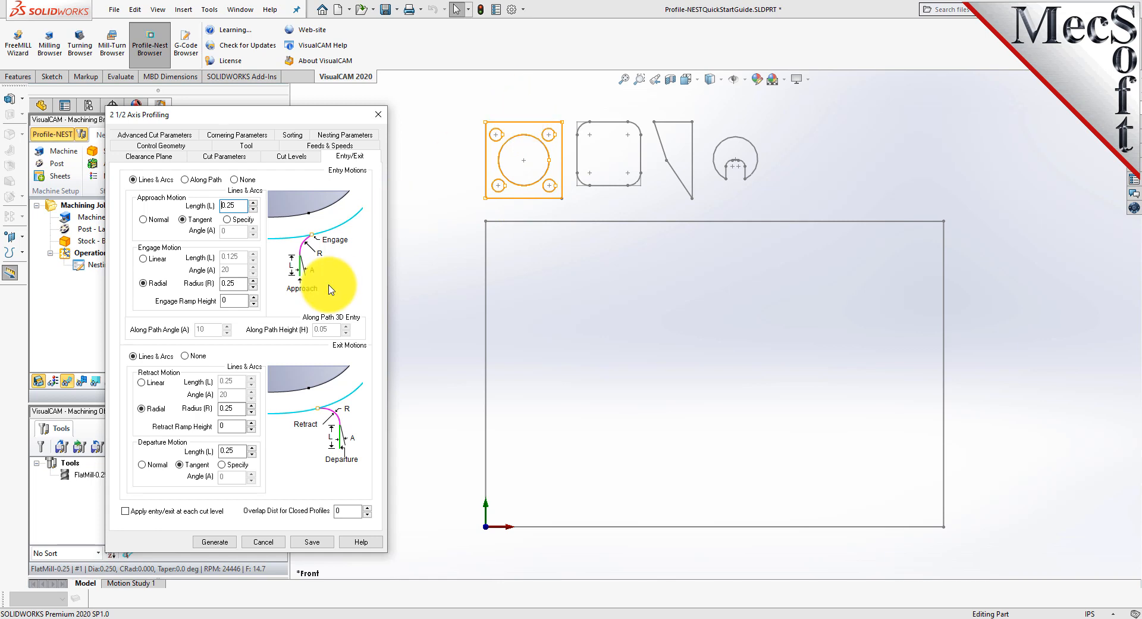
{"action": "left_click", "coordinate": [185, 179]}
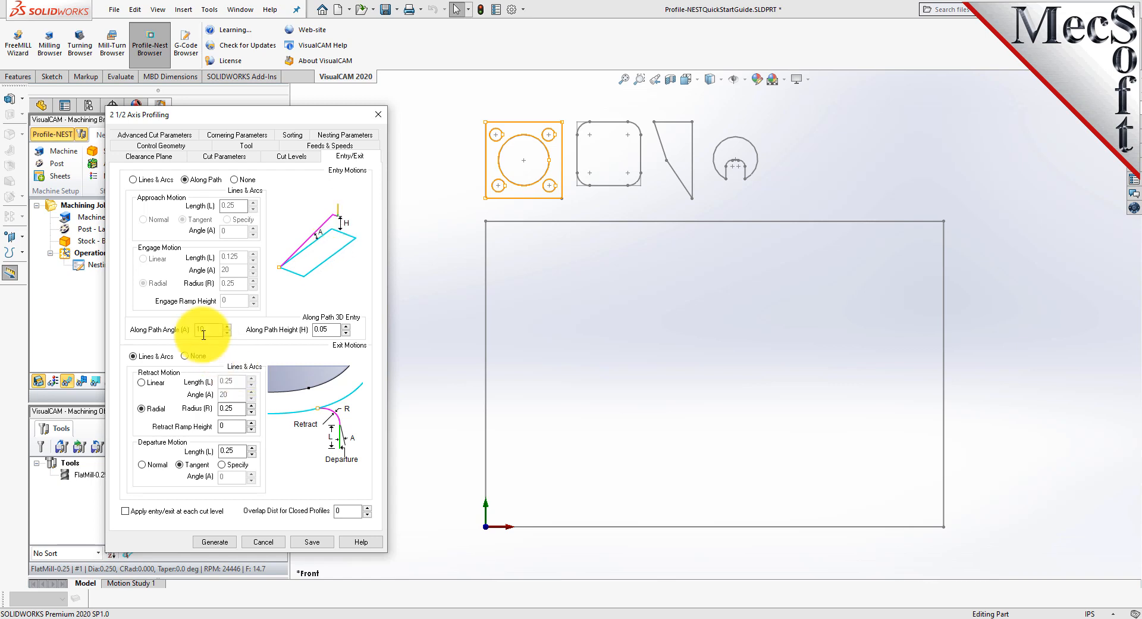
{"action": "left_click_drag", "start_coordinate": [209, 329], "coordinate": [181, 328]}
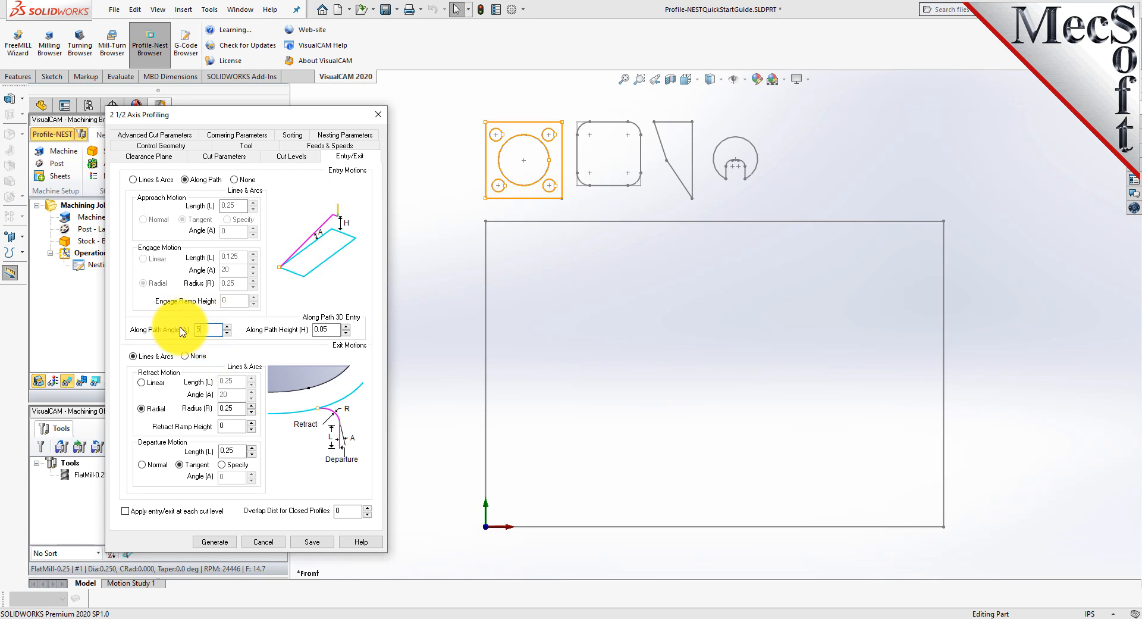
{"action": "type", "text": "5"}
{"action": "left_click_drag", "start_coordinate": [326, 329], "coordinate": [306, 330]}
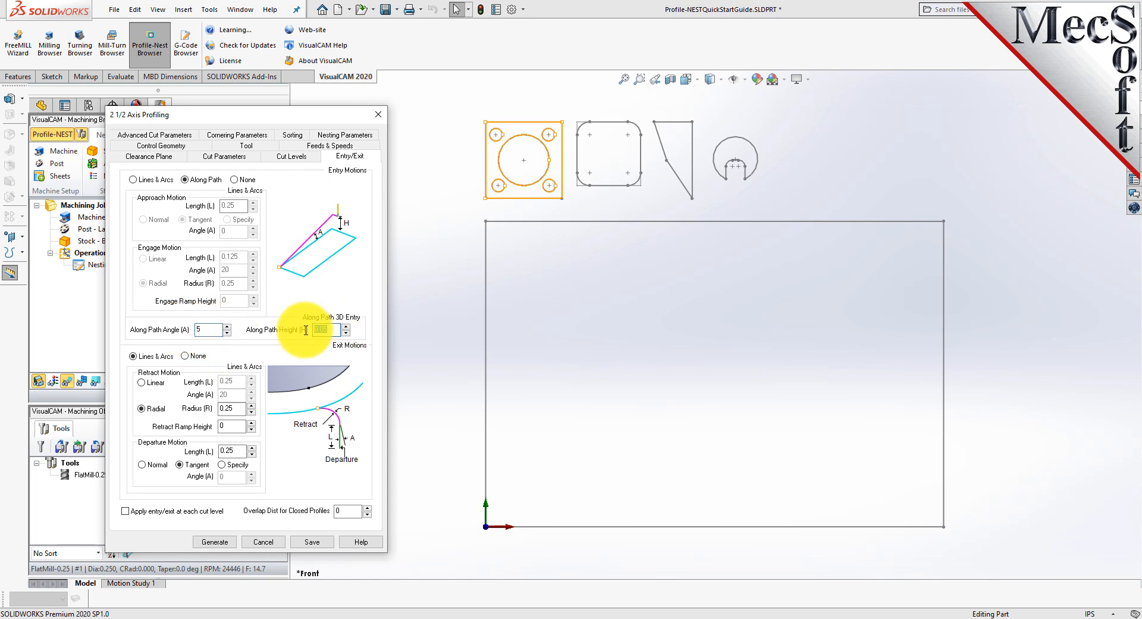
{"action": "type", "text": "0"}
{"action": "left_click", "coordinate": [185, 356]}
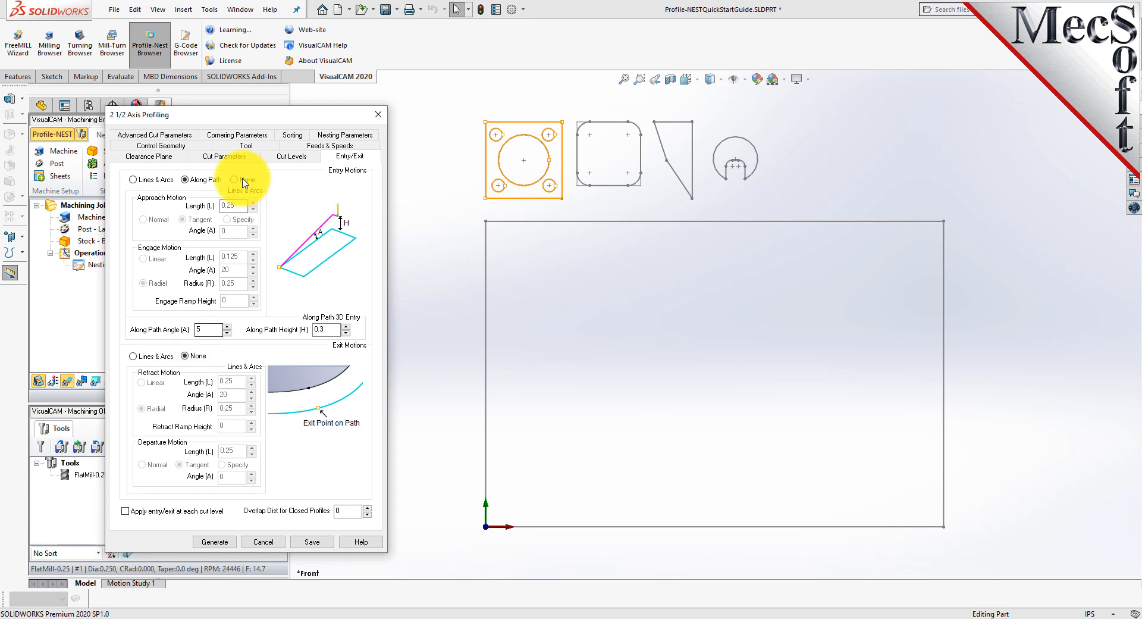
Step: Set the arc fitting tolerance to 0.002 and compare it with the operation's global cut tolerance
{"action": "left_click", "coordinate": [155, 134]}
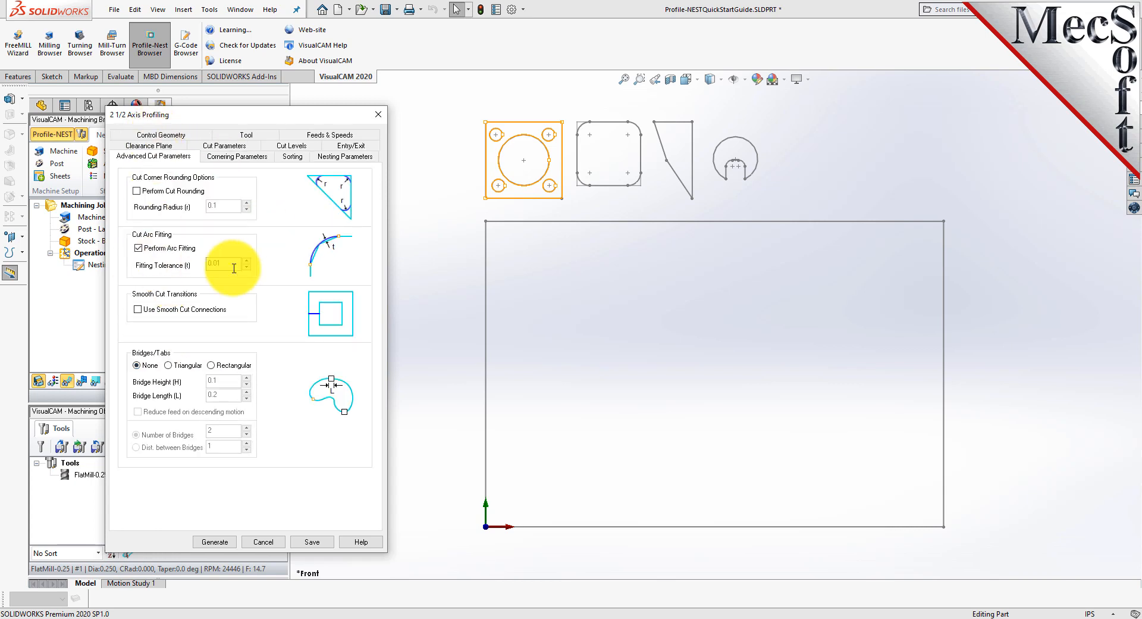
{"action": "left_click_drag", "start_coordinate": [229, 263], "coordinate": [201, 266]}
{"action": "type", "text": "0.002"}
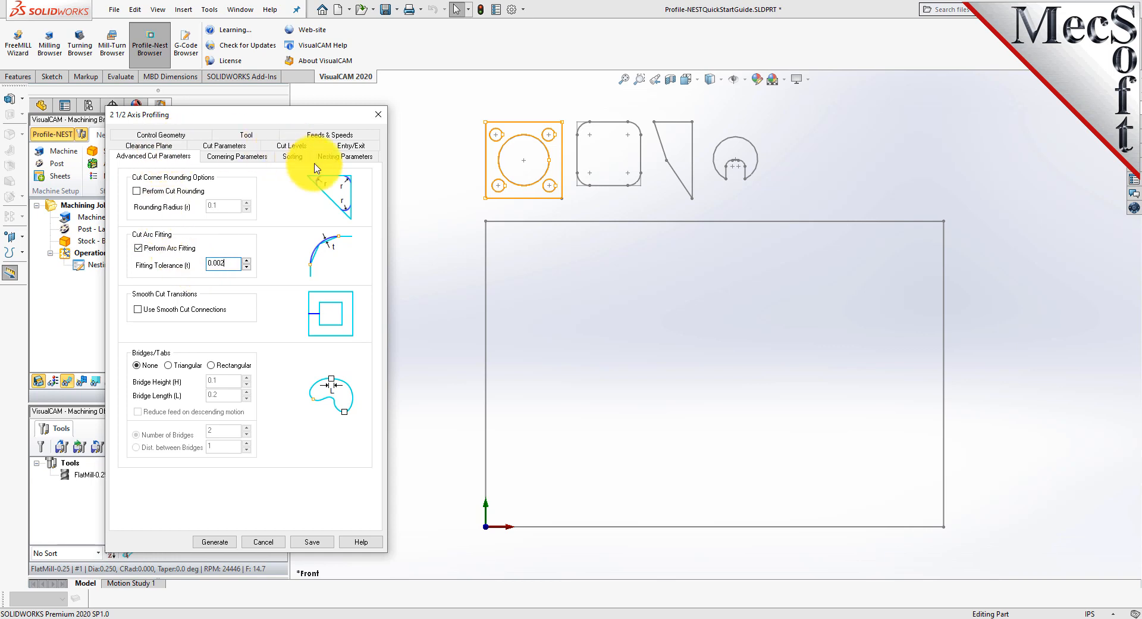
{"action": "left_click", "coordinate": [224, 147]}
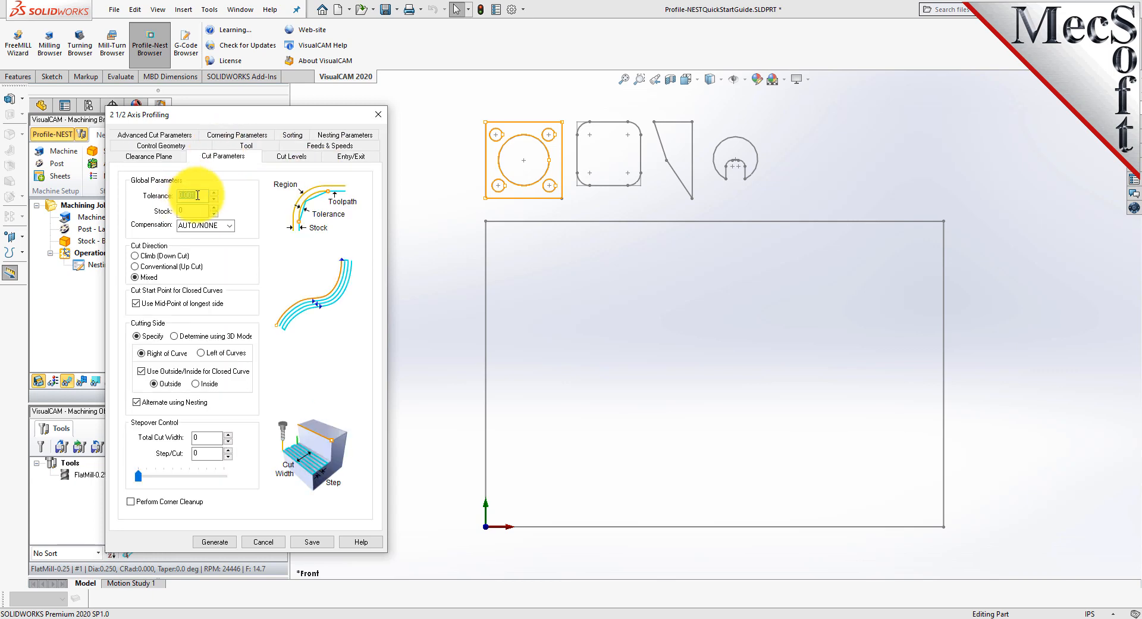
{"action": "left_click", "coordinate": [156, 135]}
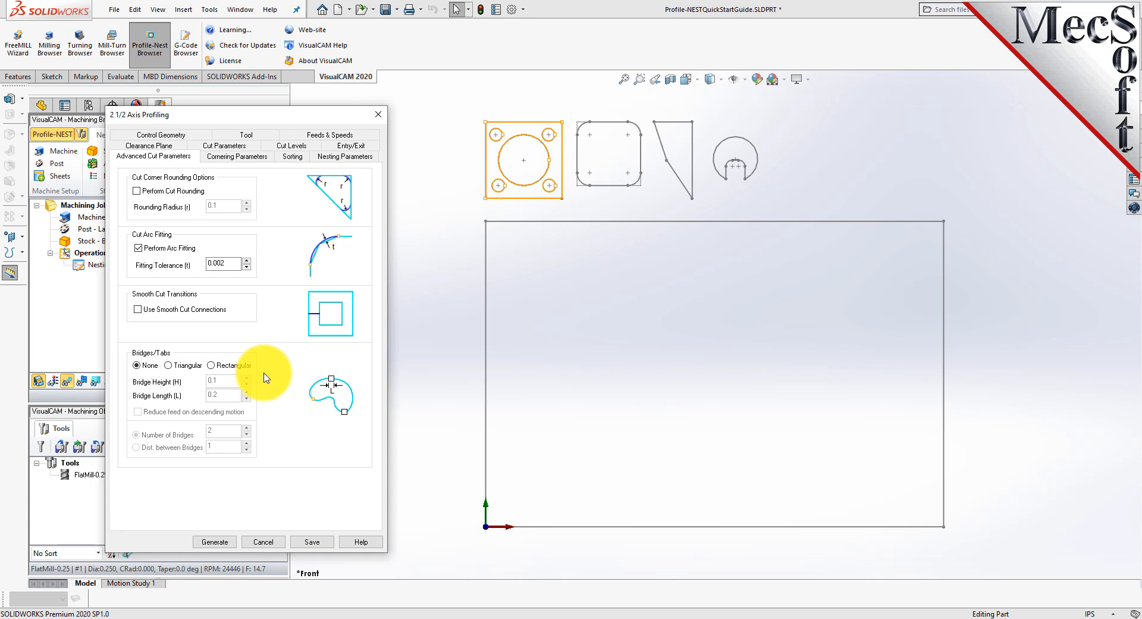
Step: Use rectangular bridges with the number of bridges at 2, and open the cornering parameters
{"action": "left_click", "coordinate": [212, 366]}
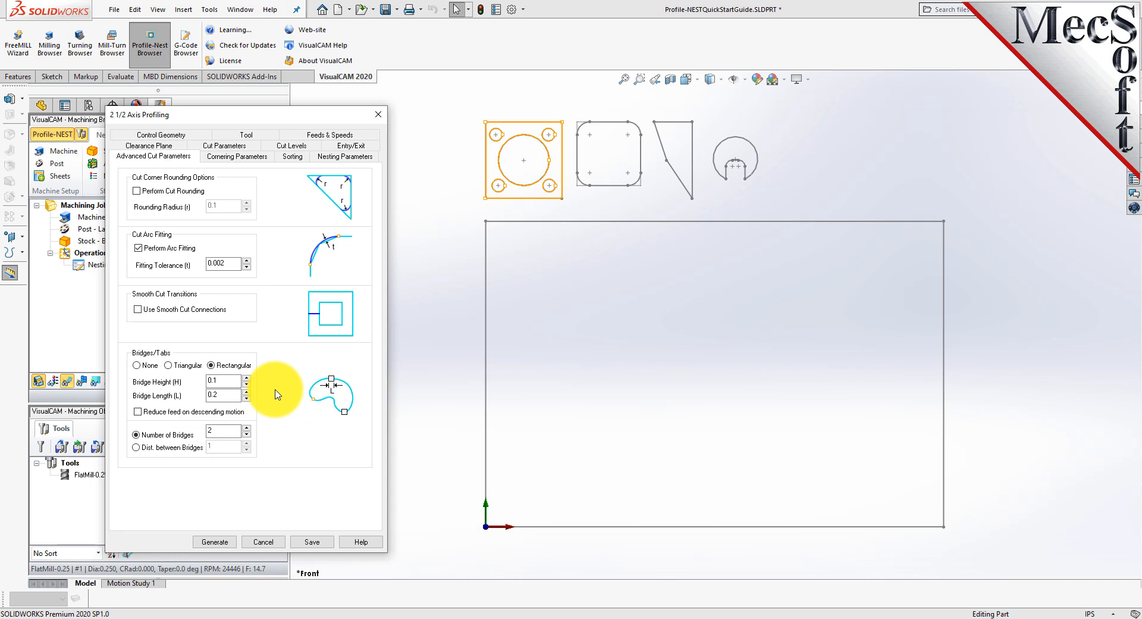
{"action": "double_click", "coordinate": [227, 431]}
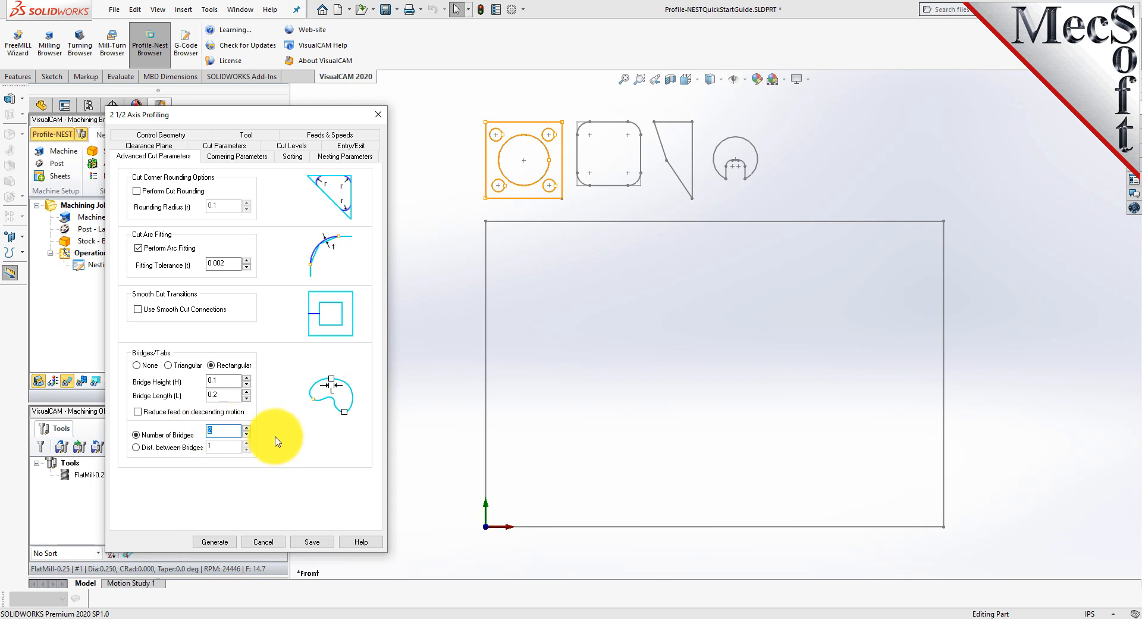
{"action": "left_click", "coordinate": [249, 157]}
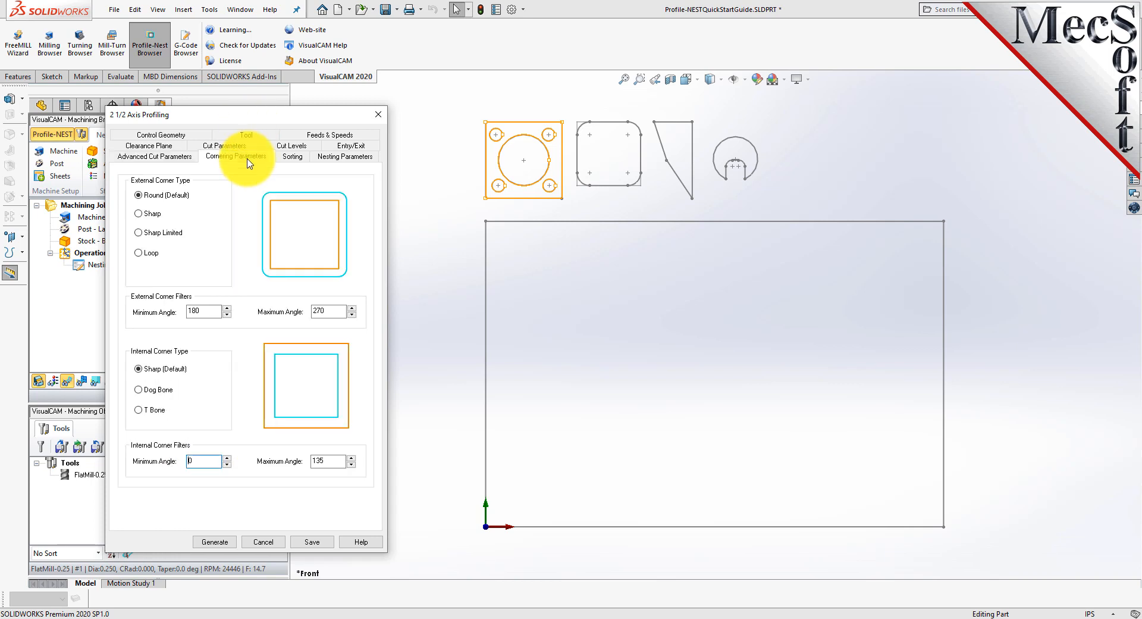
Step: Set the external corner type to Sharp and check the sorting options of the profiling operation
{"action": "left_click", "coordinate": [141, 214]}
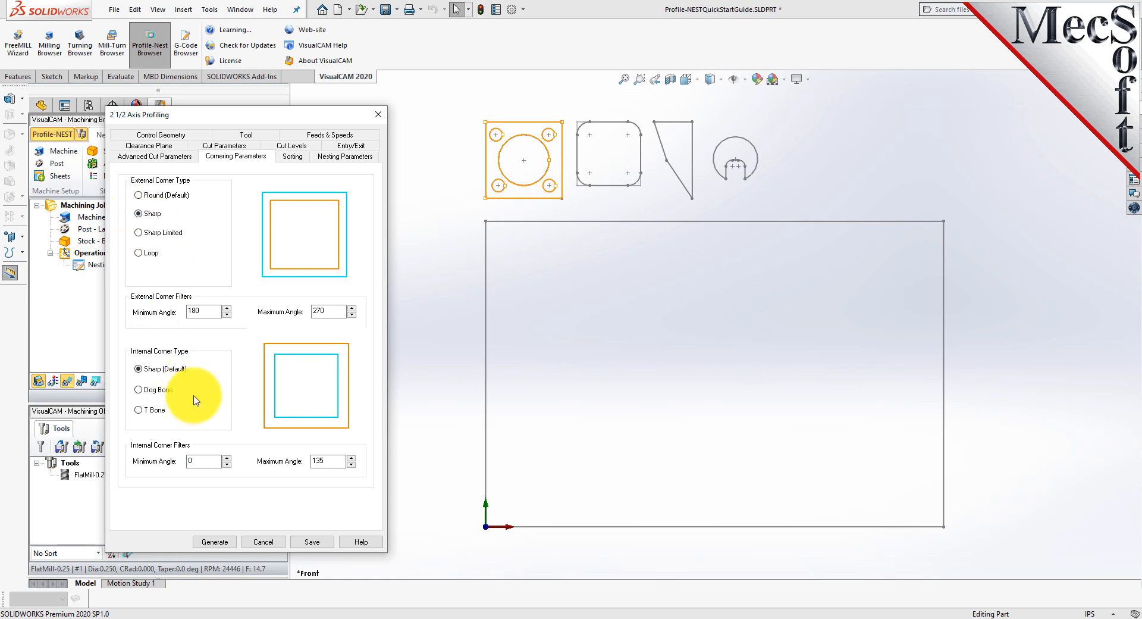
{"action": "left_click", "coordinate": [294, 160]}
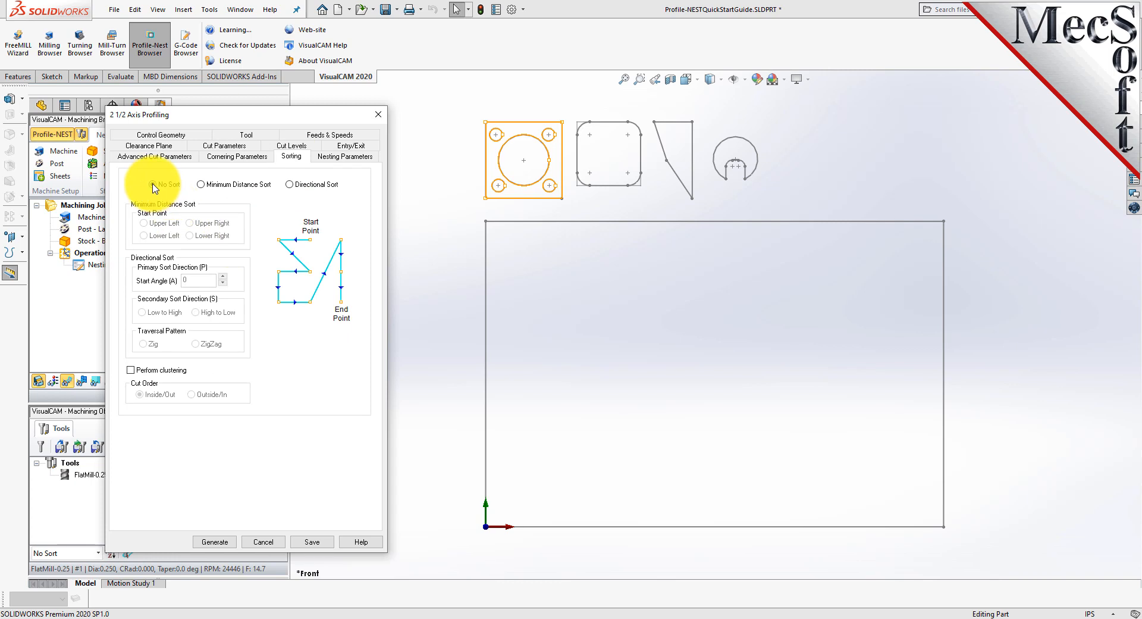
Step: Set the nesting count to 25 for the square flange part and generate its profiling toolpath
{"action": "left_click", "coordinate": [344, 157]}
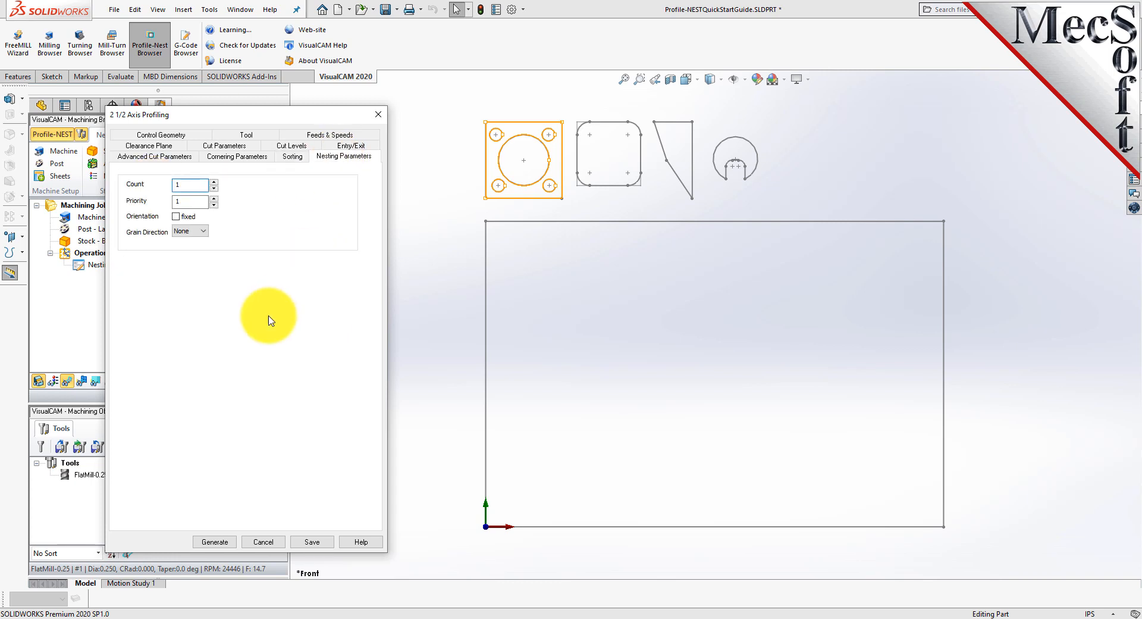
{"action": "double_click", "coordinate": [189, 184]}
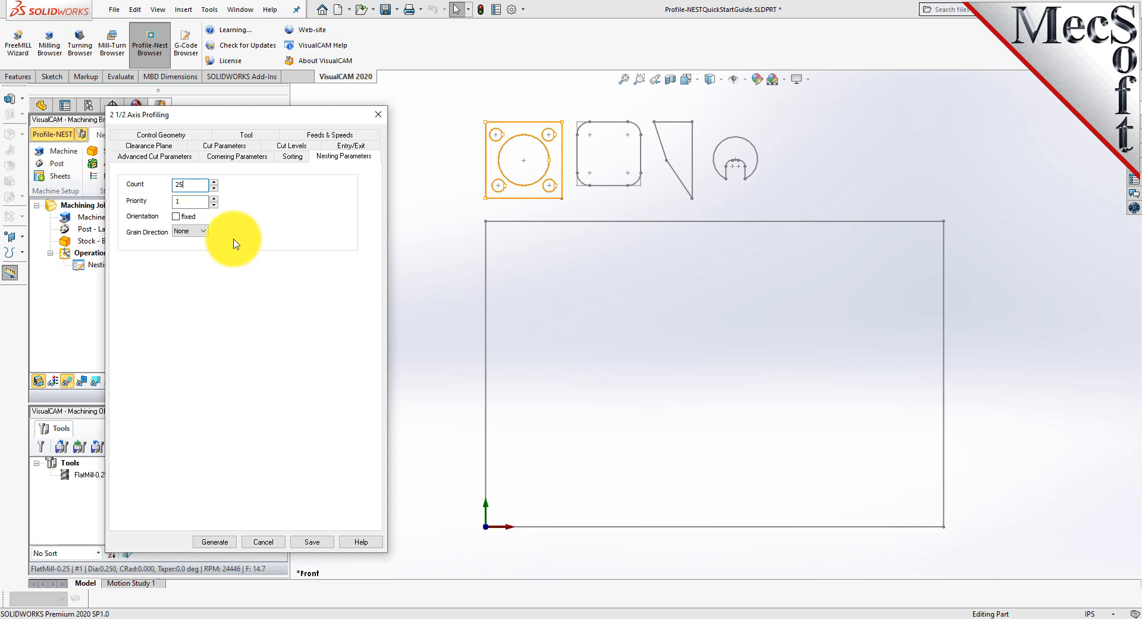
{"action": "left_click", "coordinate": [217, 541]}
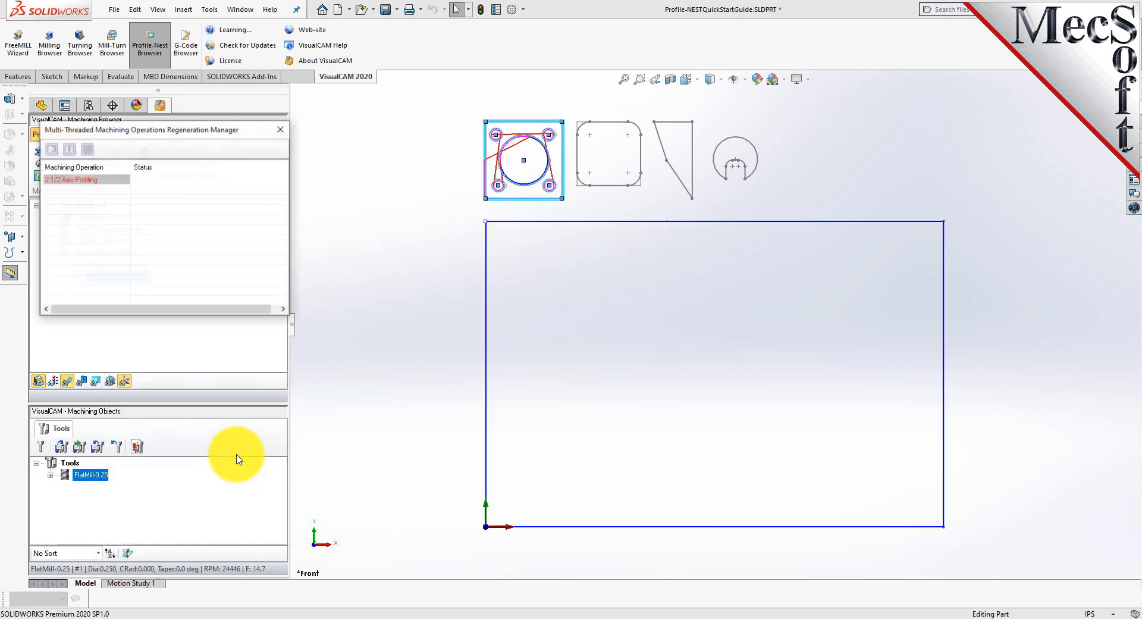
Step: Examine the generated toolpath and its bridges on the square flange from an angled view, and restore the Front view
{"action": "mouse_move", "coordinate": [568, 416]}
{"action": "middle_mouse_down"}
{"action": "mouse_move", "coordinate": [564, 388]}
{"action": "mouse_move", "coordinate": [587, 292]}
{"action": "mouse_move", "coordinate": [568, 247]}
{"action": "middle_mouse_up"}
{"action": "scroll", "coordinate": [591, 257], "scroll_direction": "down", "scroll_amount": 5}
{"action": "scroll", "coordinate": [576, 286], "scroll_direction": "down", "scroll_amount": 2}
{"action": "middle_click_drag", "start_coordinate": [602, 341], "coordinate": [669, 441]}
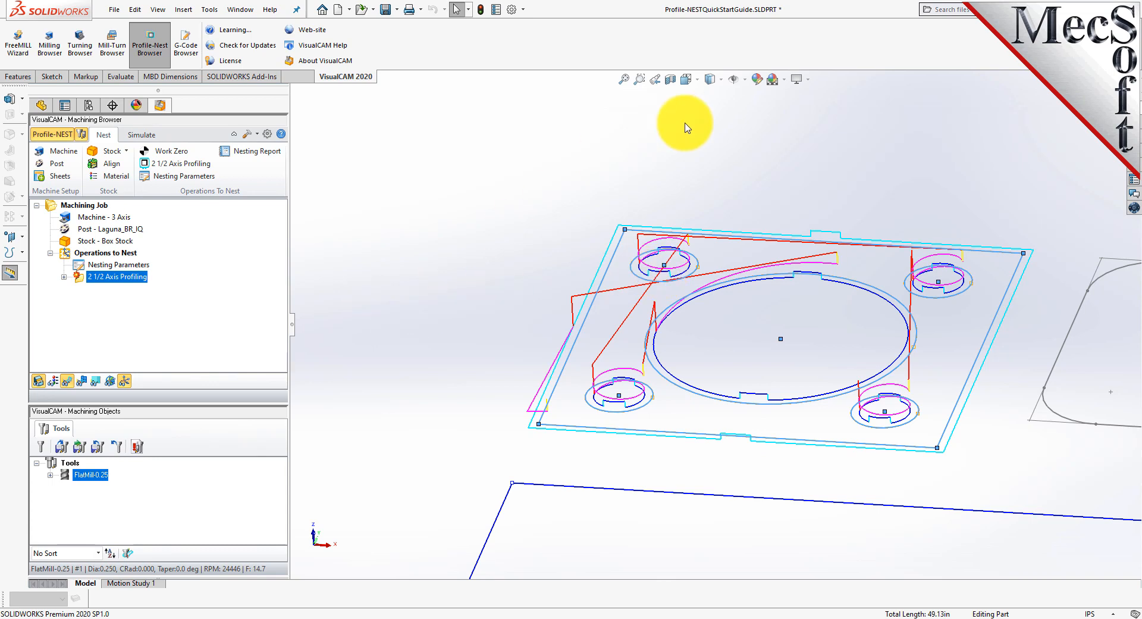
{"action": "left_click", "coordinate": [698, 84]}
{"action": "left_click", "coordinate": [696, 128]}
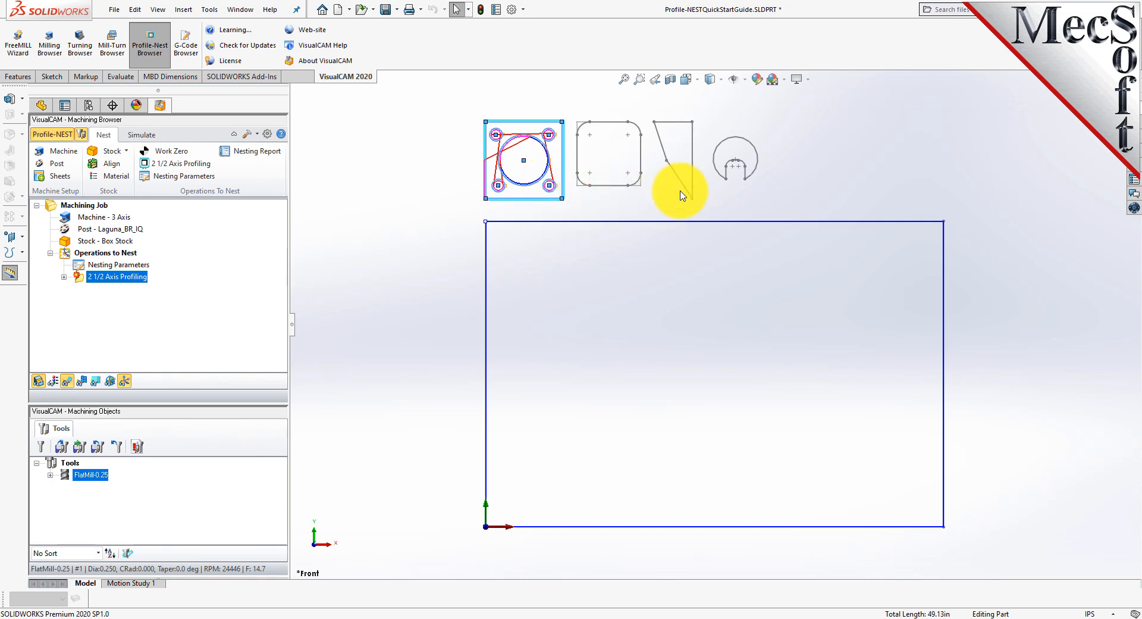
Step: Copy the 2 1/2 Axis Profiling operation and paste it three times under Operations to Nest
{"action": "right_click", "coordinate": [135, 277]}
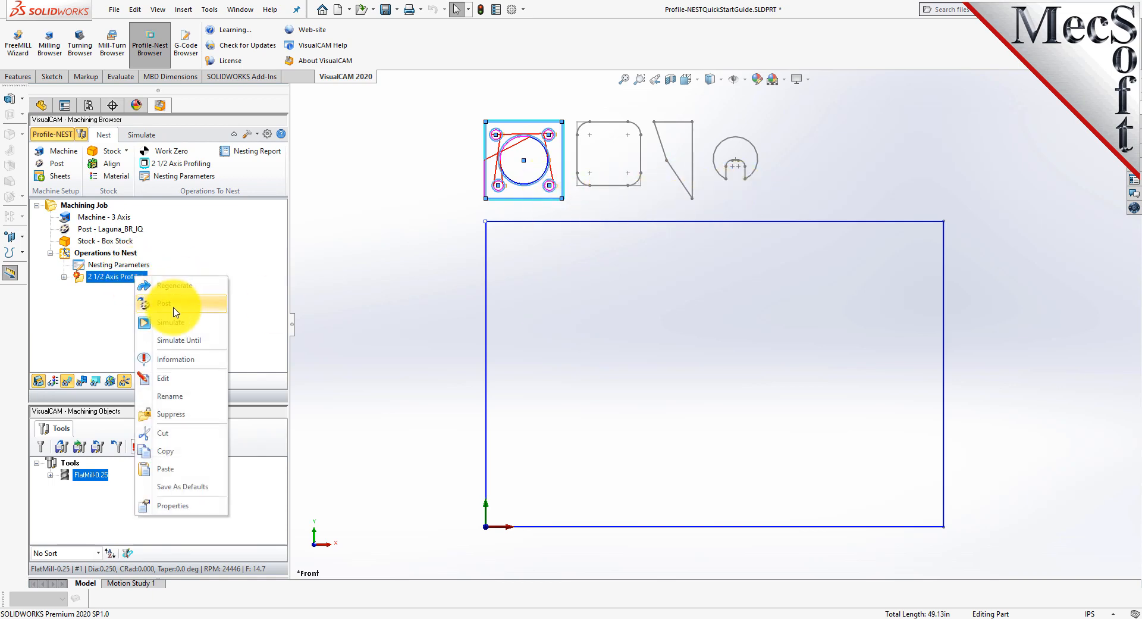
{"action": "left_click", "coordinate": [170, 452]}
{"action": "right_click", "coordinate": [127, 276]}
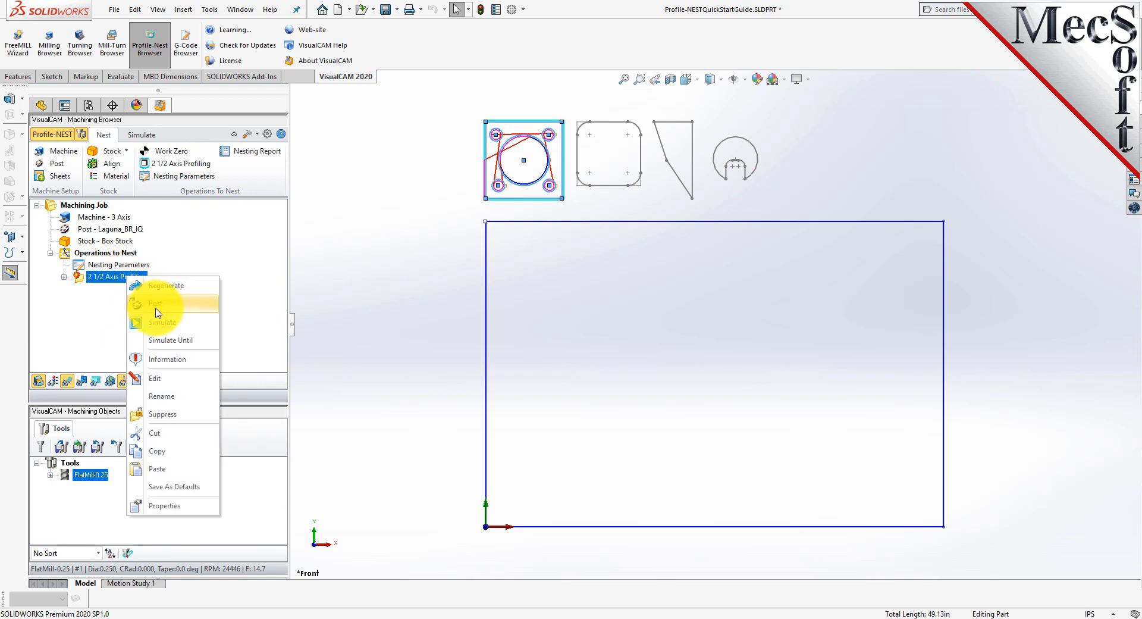
{"action": "left_click", "coordinate": [159, 471]}
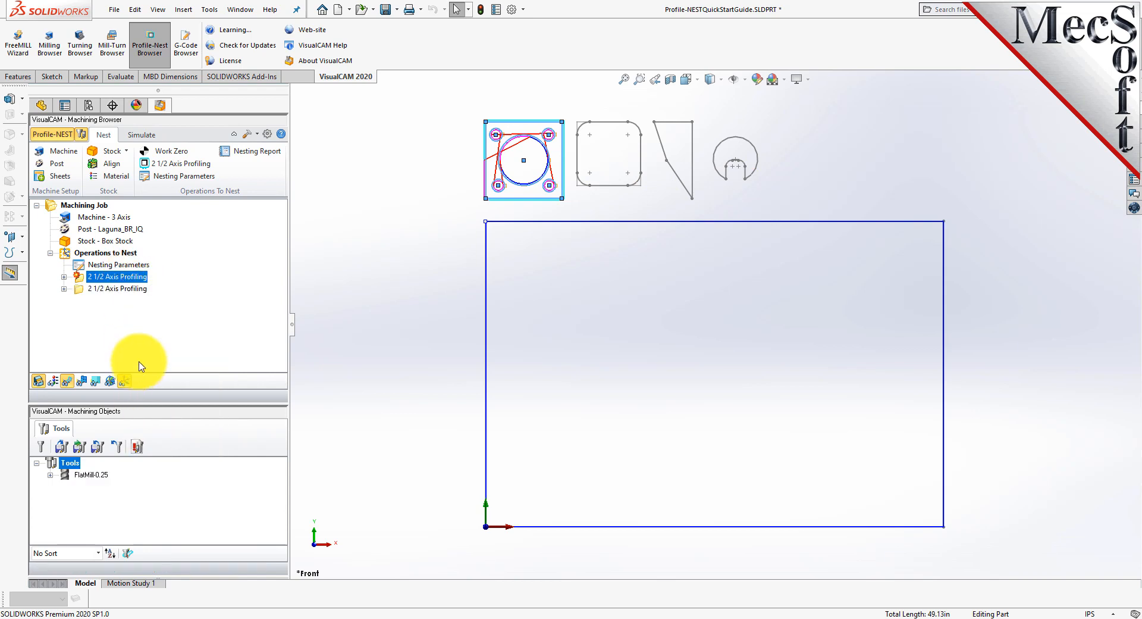
{"action": "right_click", "coordinate": [129, 290]}
{"action": "left_click", "coordinate": [156, 483]}
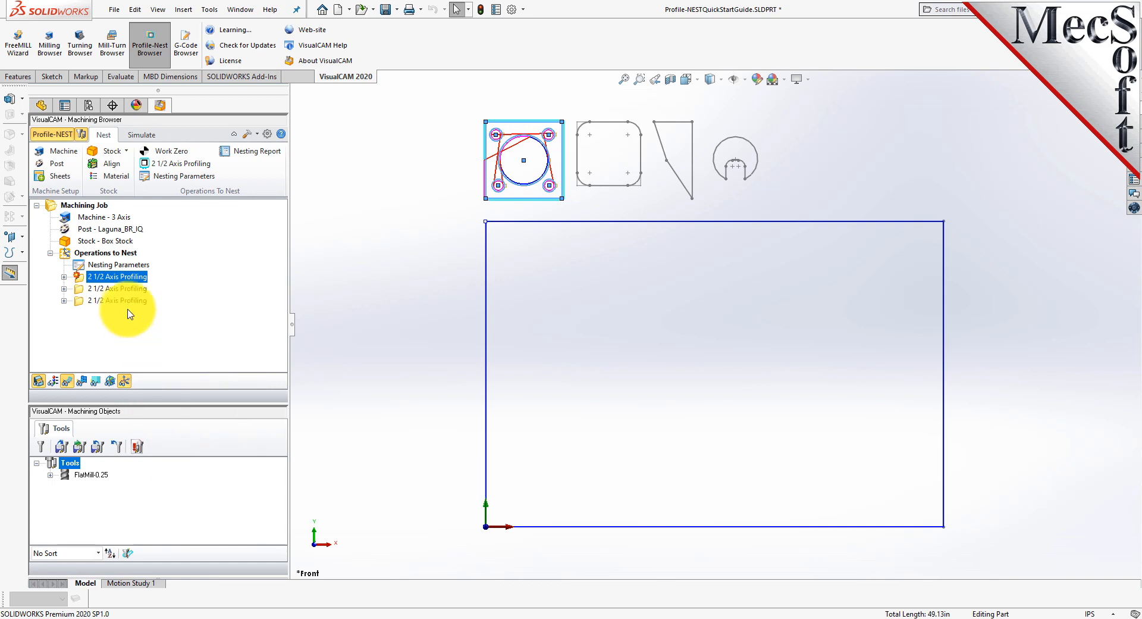
{"action": "right_click", "coordinate": [127, 300]}
{"action": "left_click", "coordinate": [159, 494]}
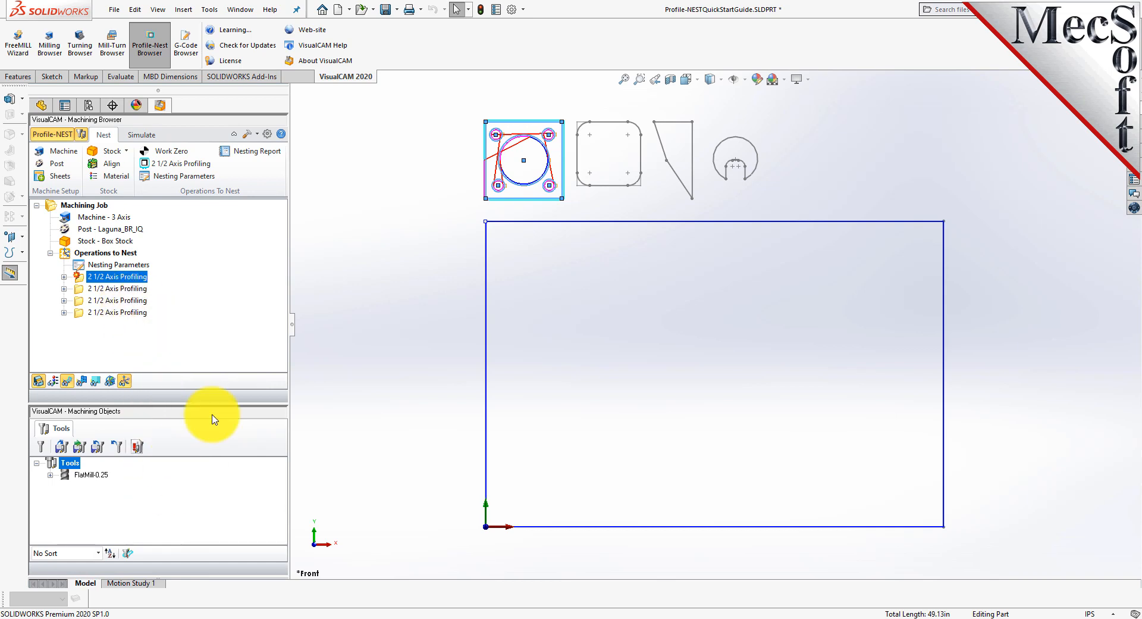
Step: Rename the first two profiling operations as 2 1/2 Axis Profiling (Part 1) and 2 1/2 Axis Profiling (Part 2)
{"action": "left_click", "coordinate": [137, 277]}
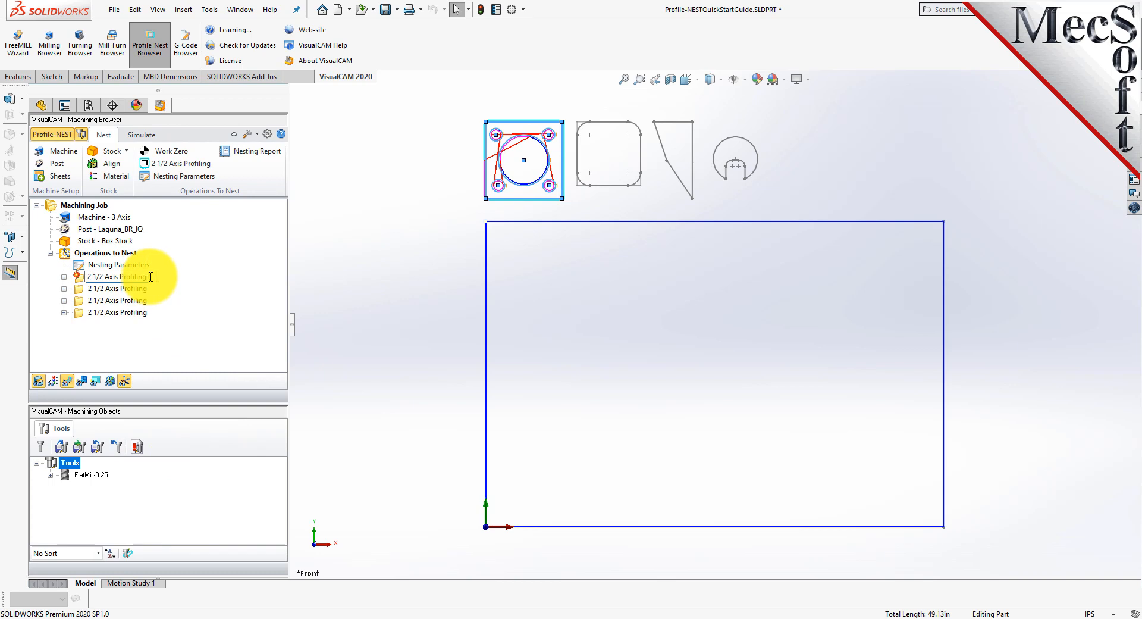
{"action": "type", "text": "Part 1)"}
{"action": "key", "text": "Return"}
{"action": "left_click", "coordinate": [144, 288]}
{"action": "left_click", "coordinate": [144, 288]}
{"action": "left_click", "coordinate": [146, 288]}
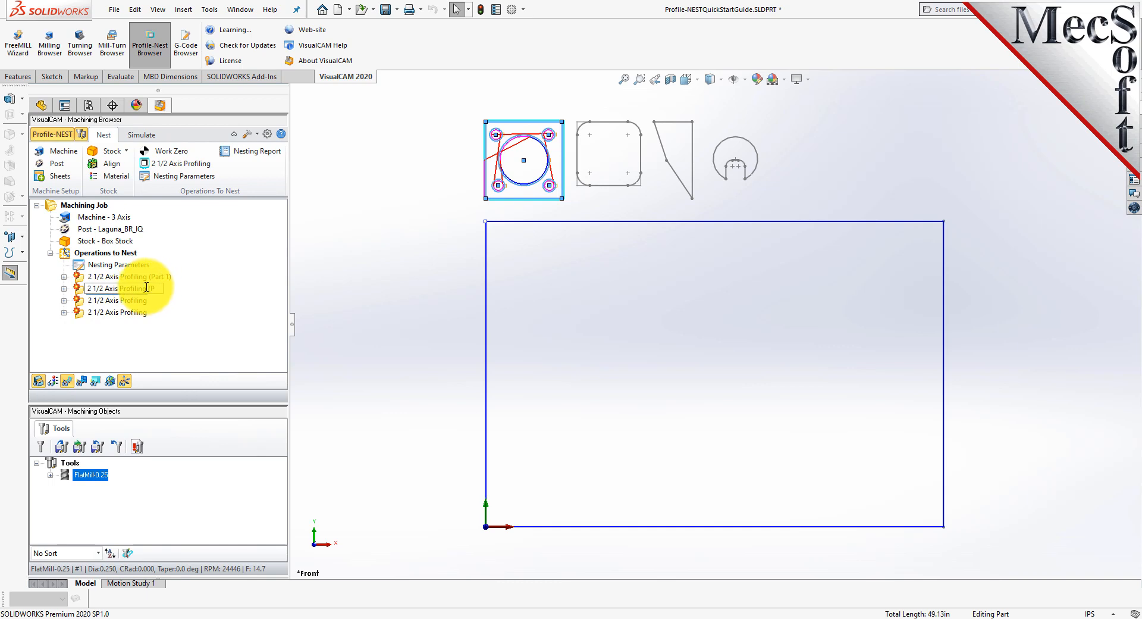
{"action": "key", "text": "Return"}
Step: Rename the last two profiling operations as 2 1/2 Axis Profiling (Part 3) and 2 1/2 Axis Profiling (Part 4)
{"action": "left_click", "coordinate": [144, 302]}
{"action": "left_click", "coordinate": [147, 302]}
{"action": "left_click", "coordinate": [149, 303]}
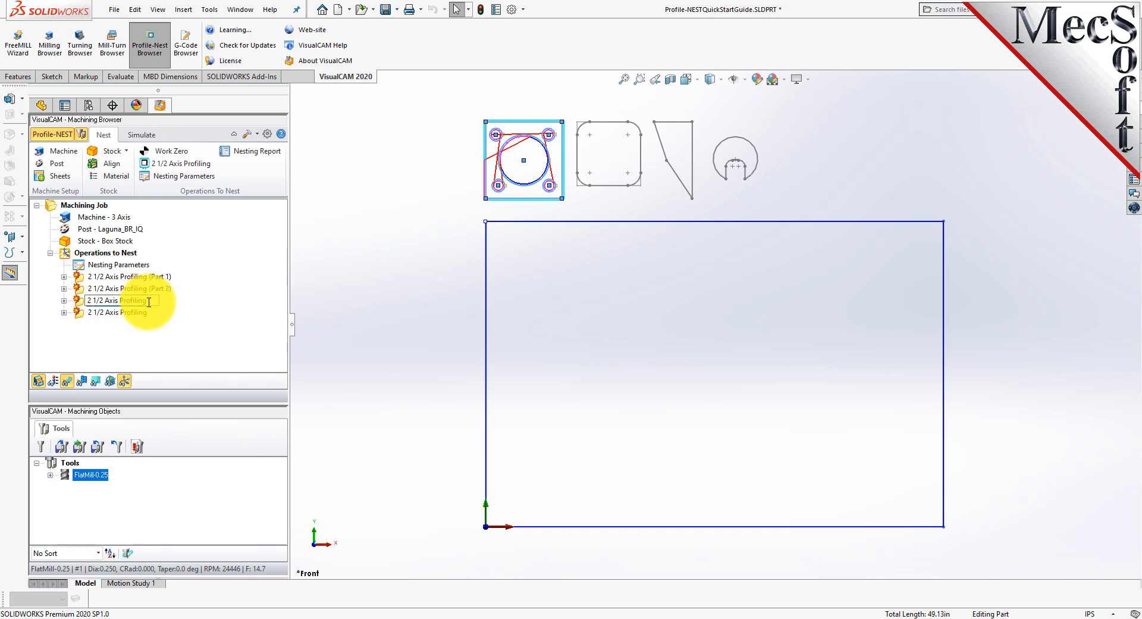
{"action": "type", "text": "(Part 3)"}
{"action": "key", "text": "Return"}
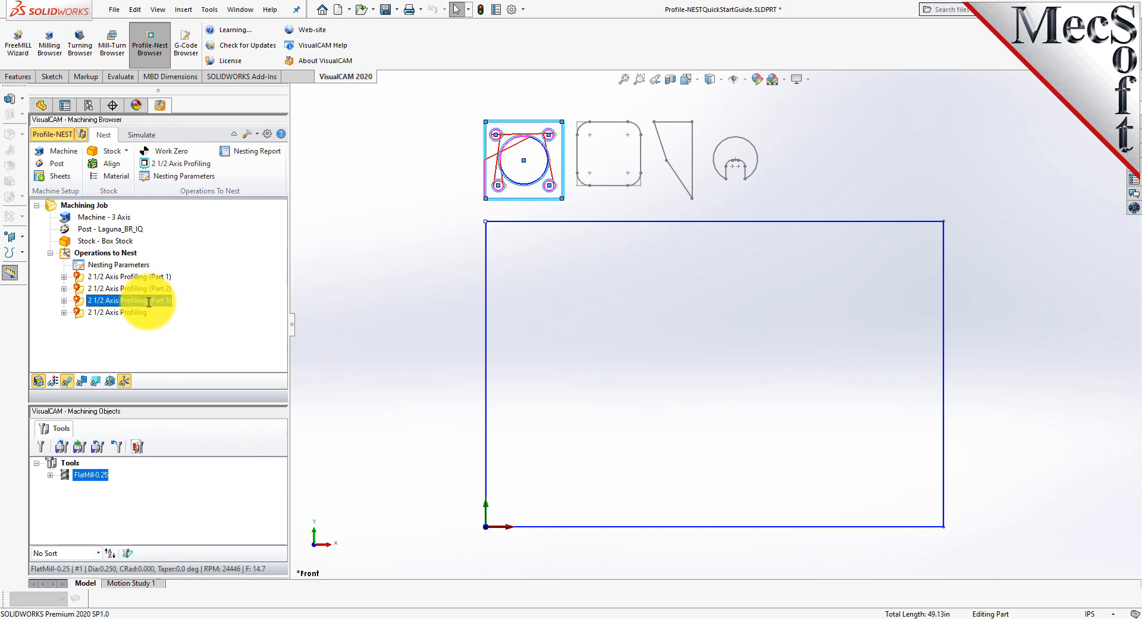
{"action": "left_click", "coordinate": [132, 313]}
{"action": "right_click", "coordinate": [133, 315]}
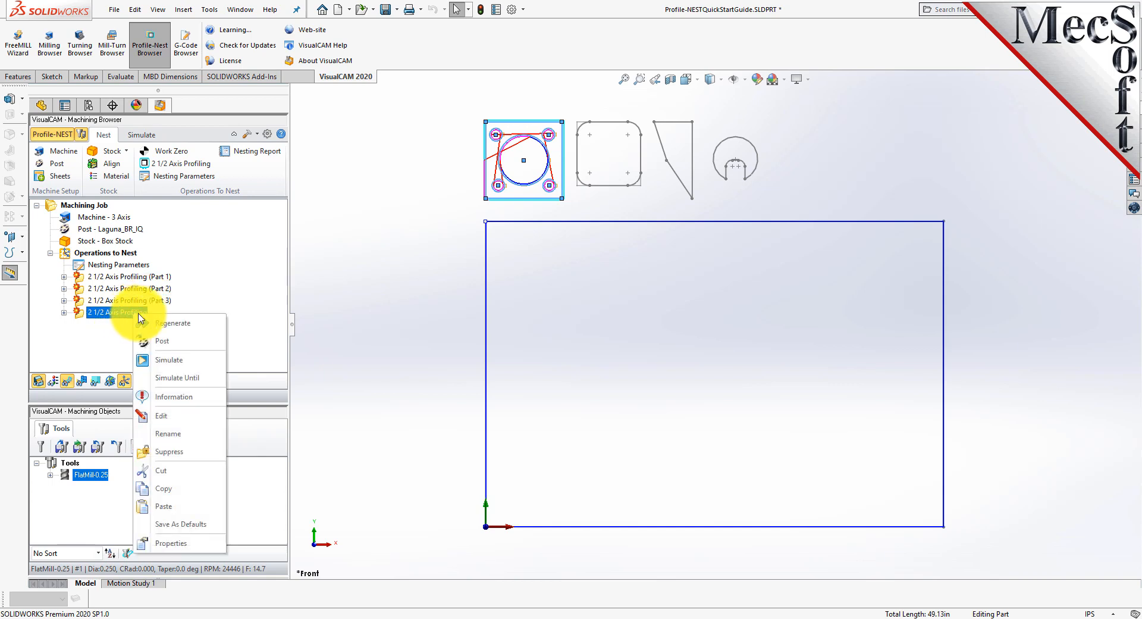
{"action": "left_click", "coordinate": [169, 433]}
{"action": "left_click", "coordinate": [153, 311]}
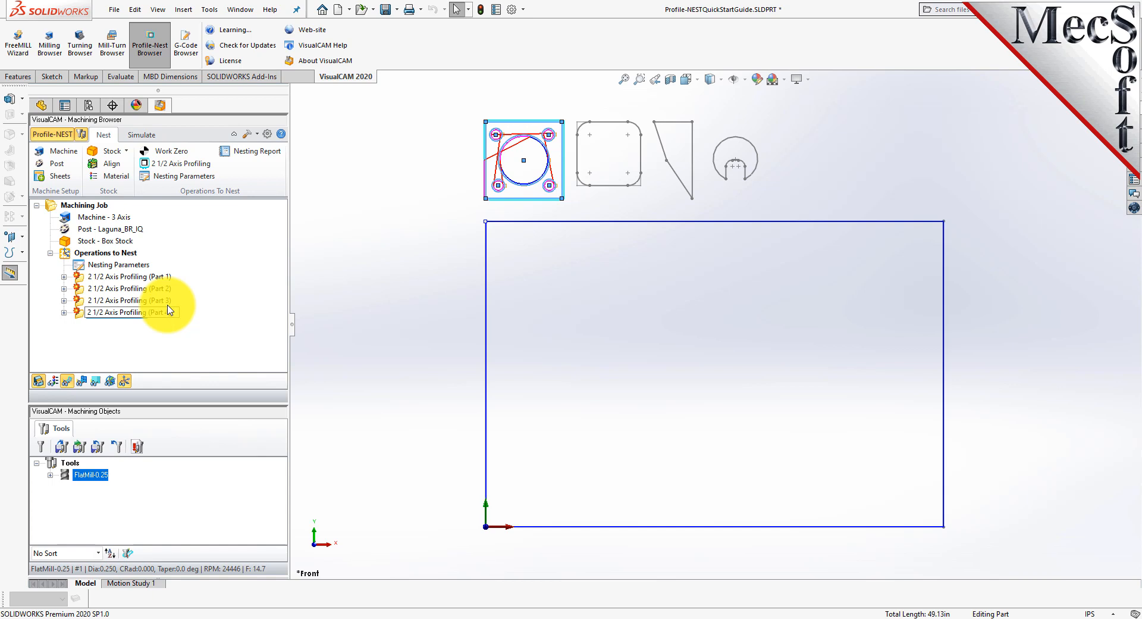
{"action": "key", "text": "Return"}
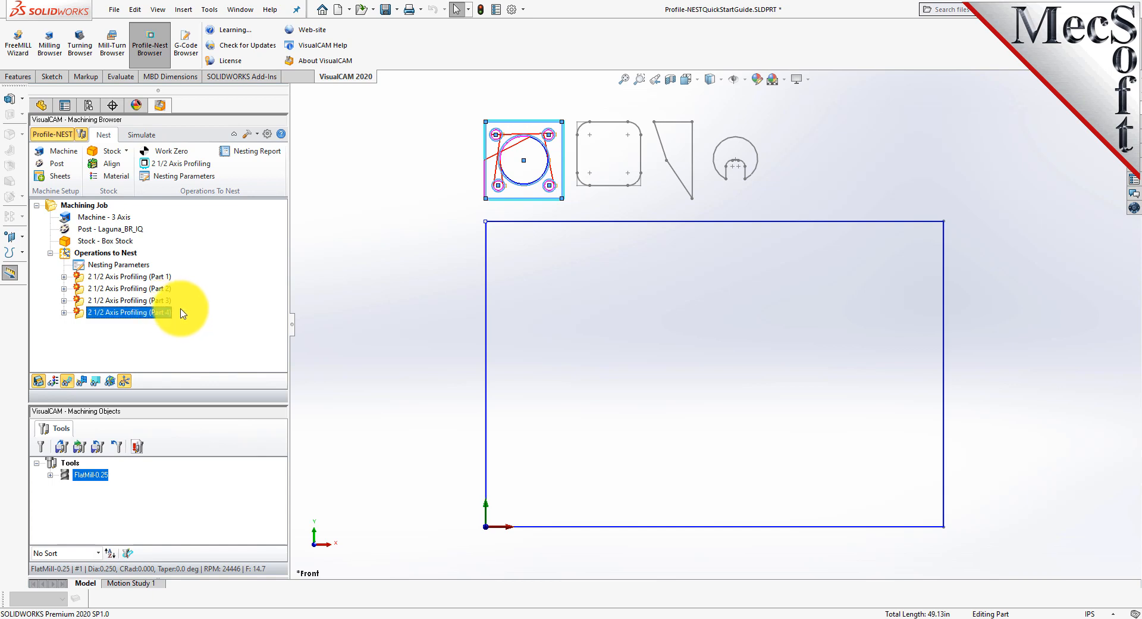
Step: Replace the Part 2 operation's regions with the rounded square's chained contour and generate its toolpath
{"action": "left_click", "coordinate": [81, 290]}
{"action": "double_click", "coordinate": [82, 292]}
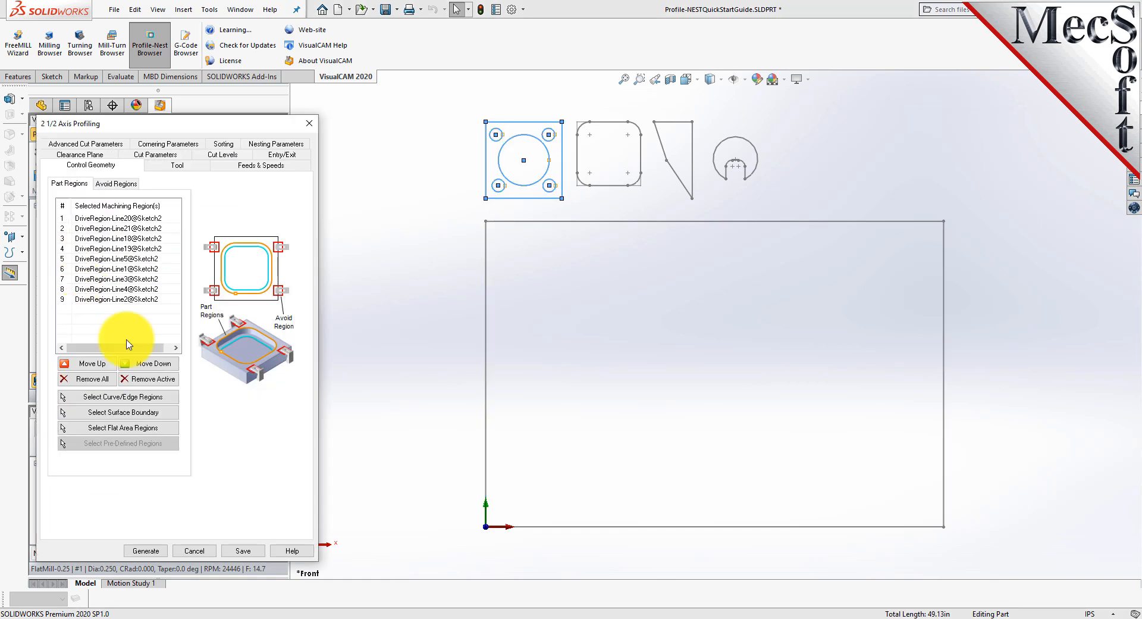
{"action": "left_click", "coordinate": [83, 379]}
{"action": "left_click", "coordinate": [125, 397]}
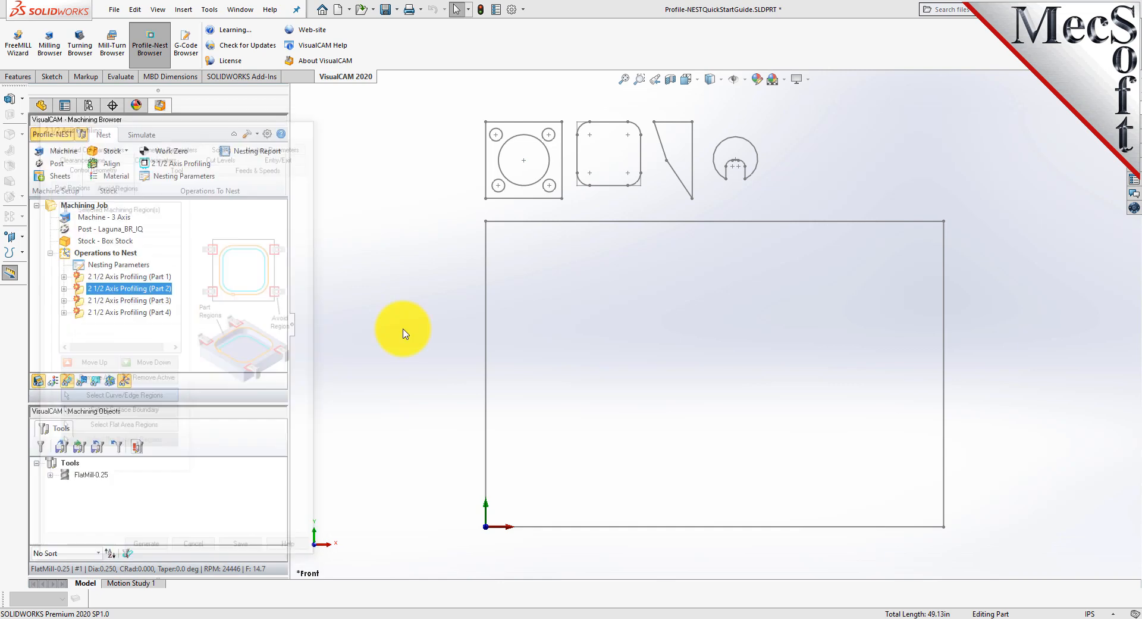
{"action": "right_click", "coordinate": [607, 123]}
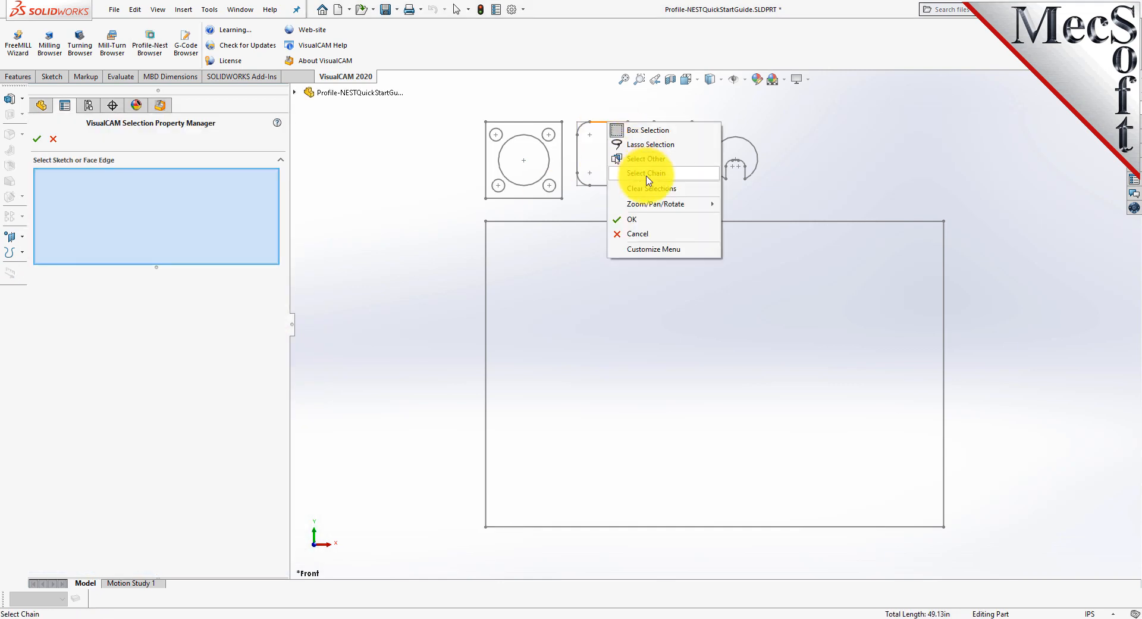
{"action": "left_click", "coordinate": [646, 172]}
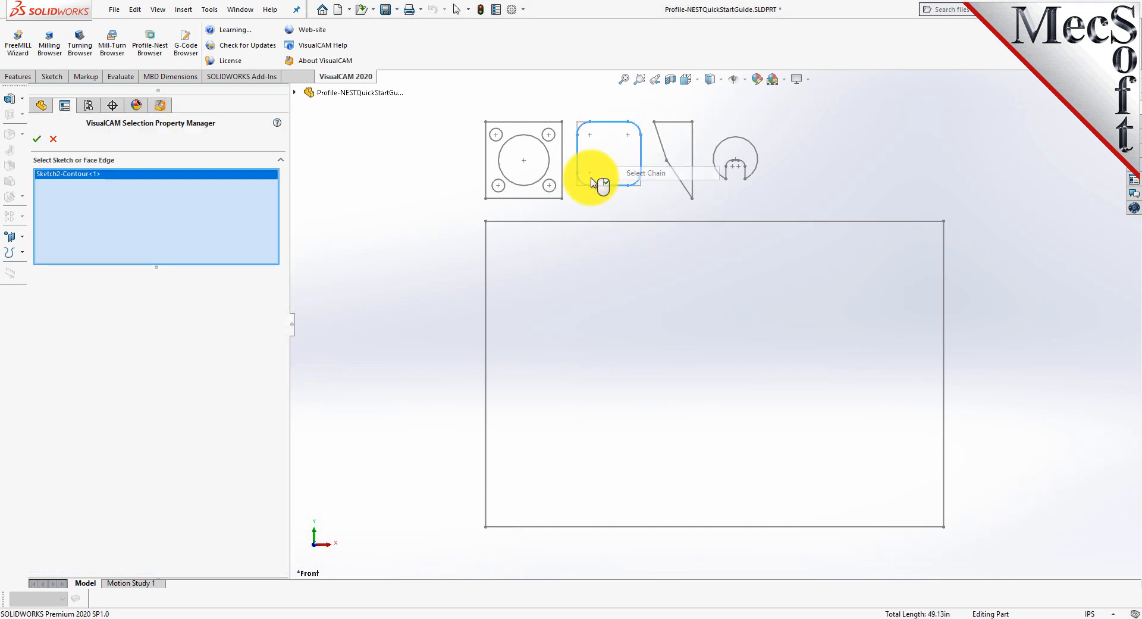
{"action": "left_click", "coordinate": [36, 139]}
{"action": "left_click", "coordinate": [148, 548]}
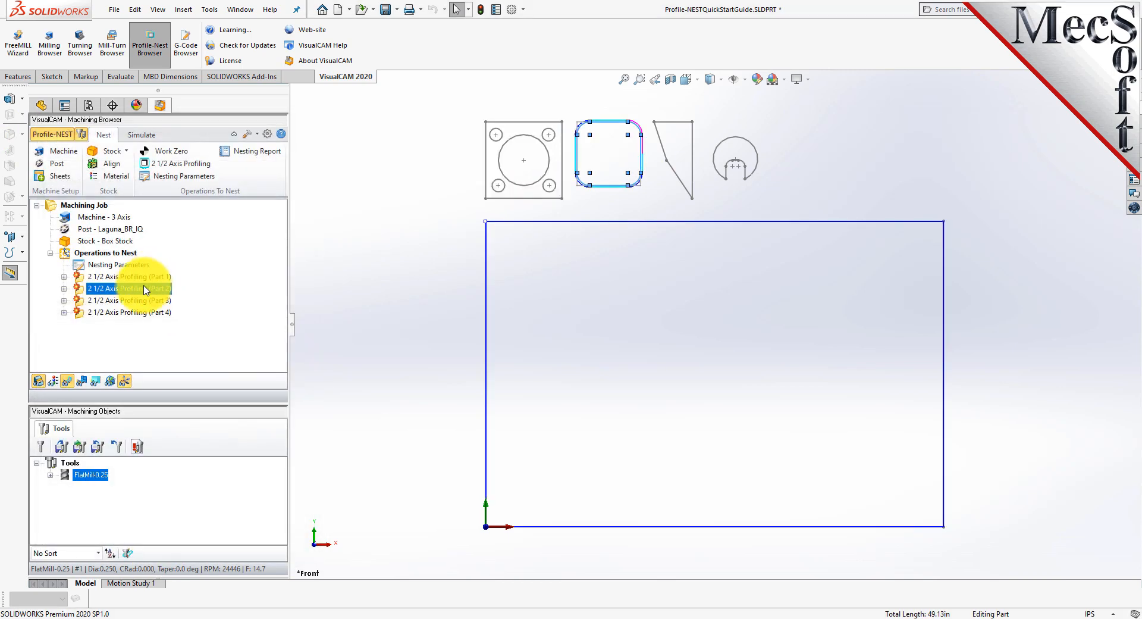
Step: Replace the Part 3 operation's regions with the chained contour of the triangular part and generate its toolpath
{"action": "left_click", "coordinate": [83, 301]}
{"action": "double_click", "coordinate": [83, 301]}
{"action": "left_click", "coordinate": [134, 403]}
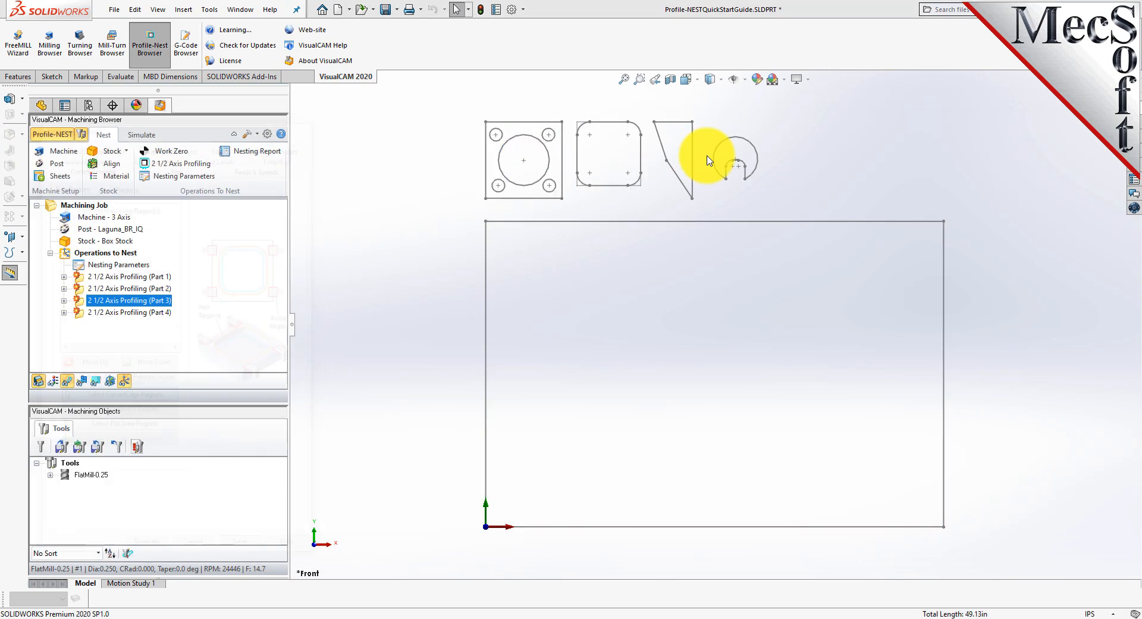
{"action": "right_click", "coordinate": [676, 125]}
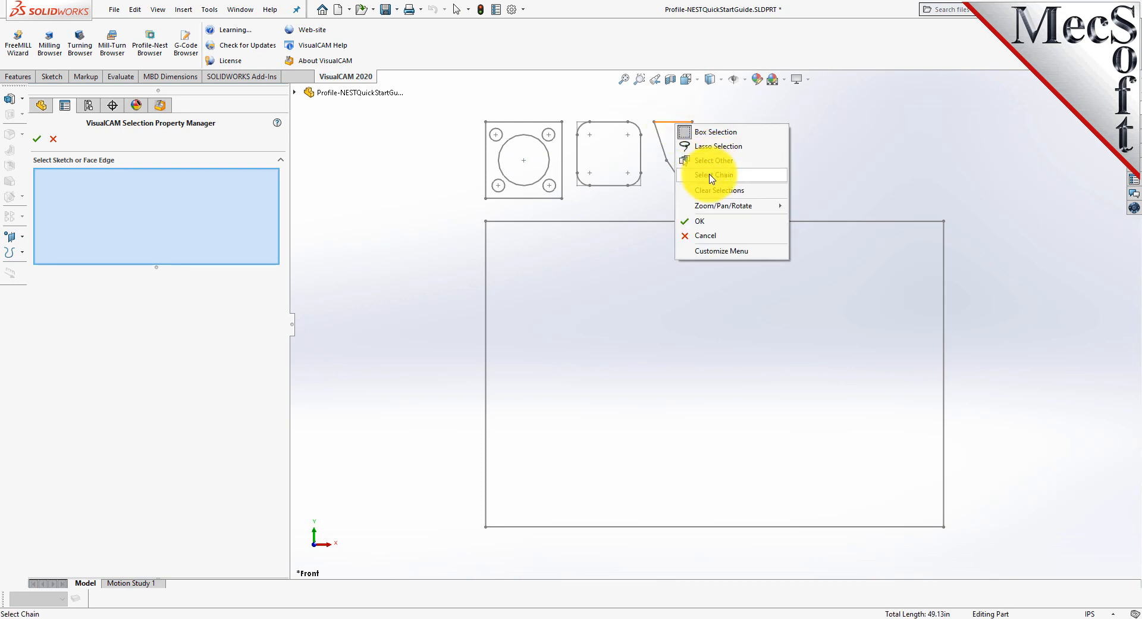
{"action": "left_click", "coordinate": [714, 175]}
{"action": "left_click", "coordinate": [36, 139]}
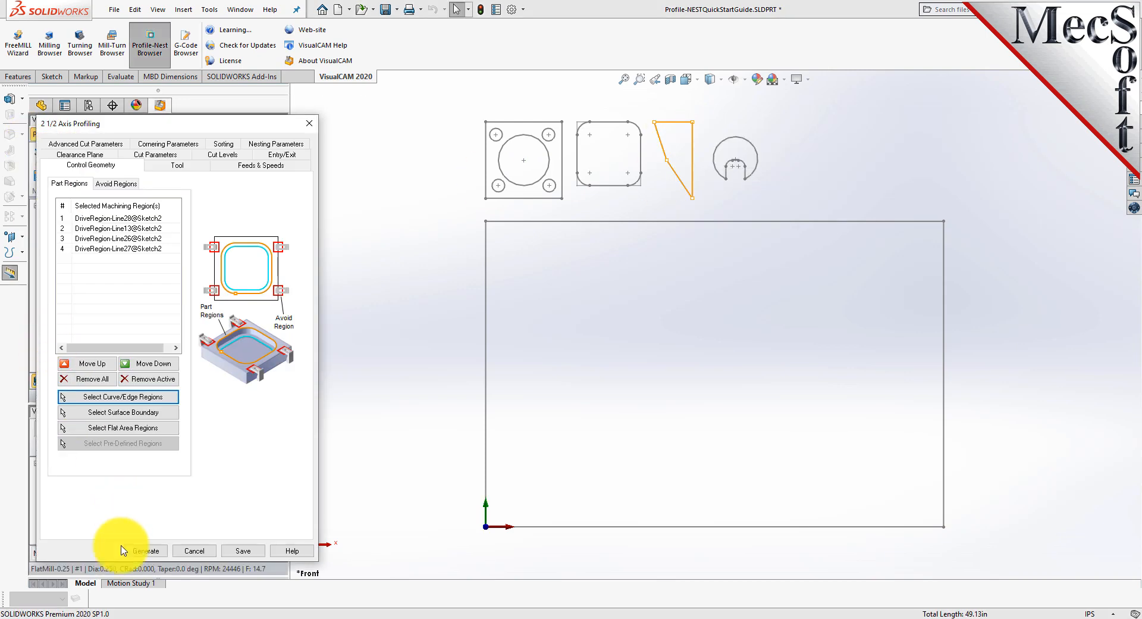
{"action": "left_click", "coordinate": [143, 551]}
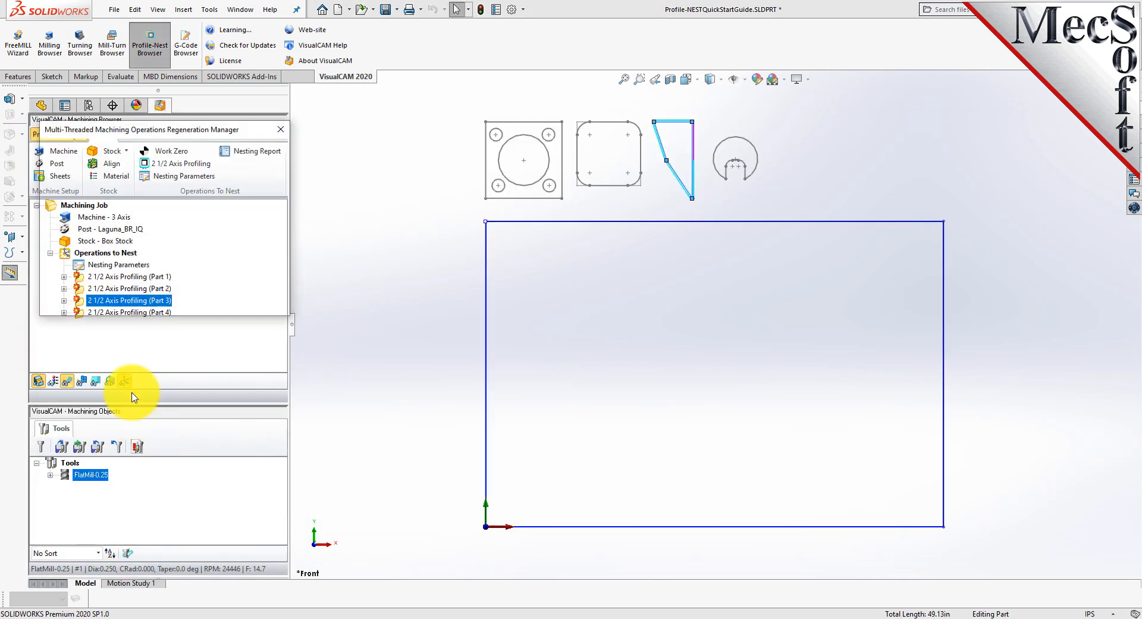
Step: Replace the Part 4 operation's regions with the chained contour of the slotted round part and generate its toolpath
{"action": "double_click", "coordinate": [89, 312]}
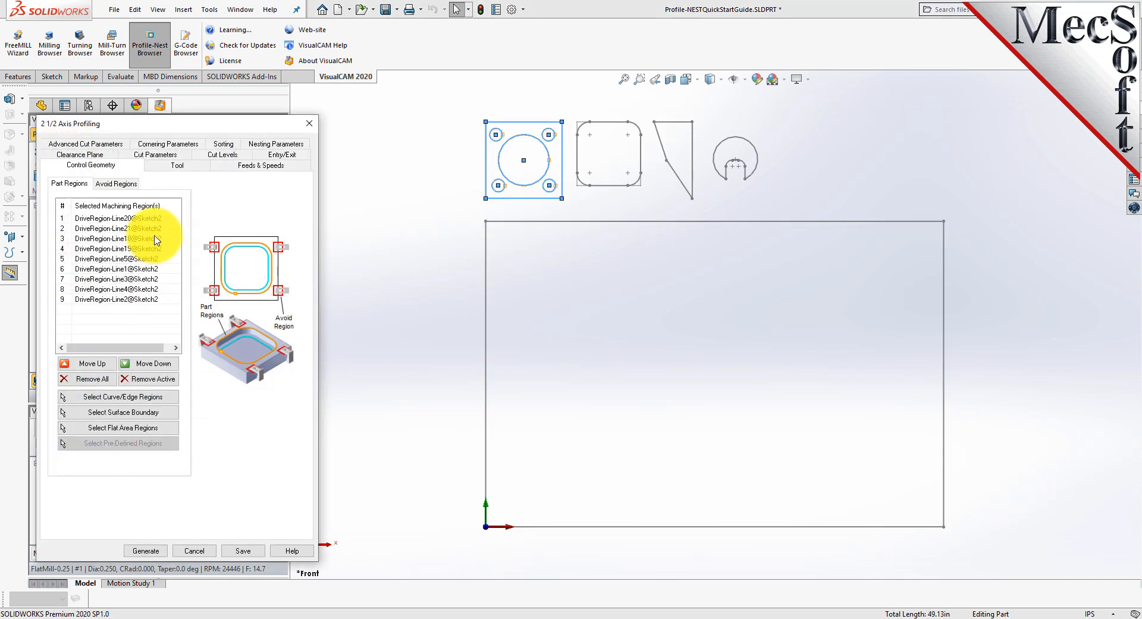
{"action": "left_click", "coordinate": [84, 379]}
{"action": "left_click", "coordinate": [96, 396]}
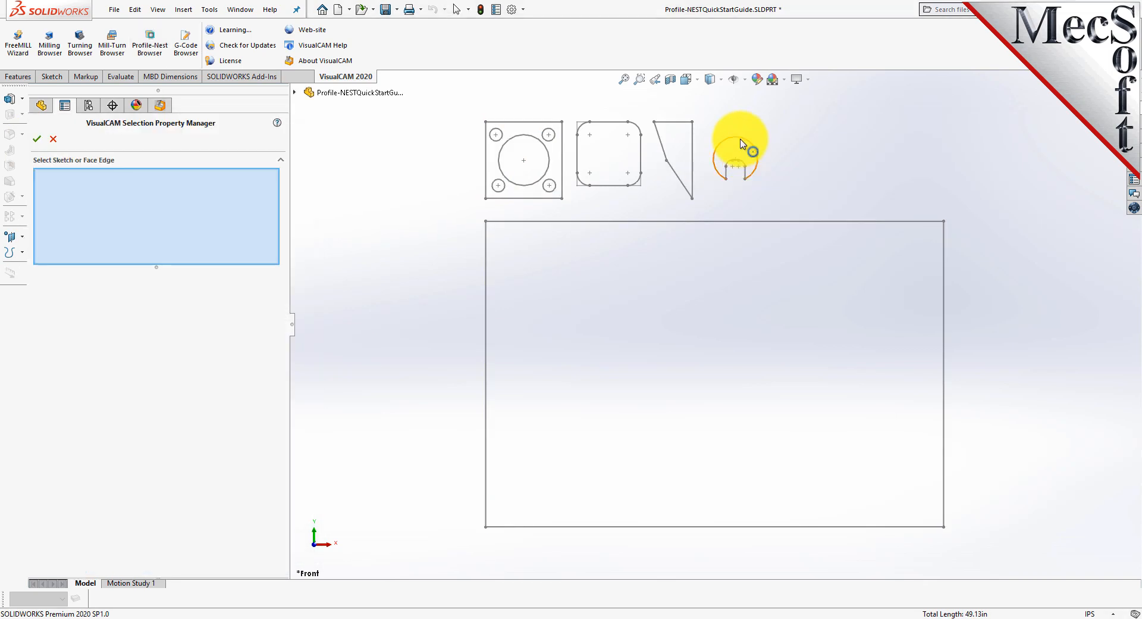
{"action": "right_click", "coordinate": [745, 148]}
{"action": "left_click", "coordinate": [778, 189]}
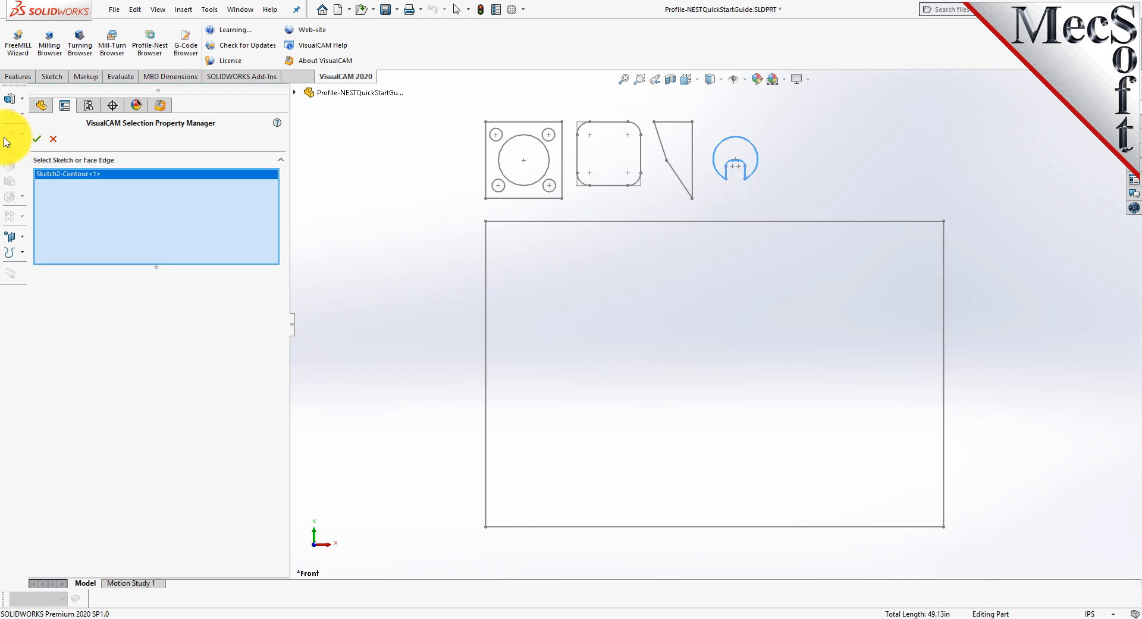
{"action": "left_click", "coordinate": [37, 138]}
{"action": "left_click", "coordinate": [139, 551]}
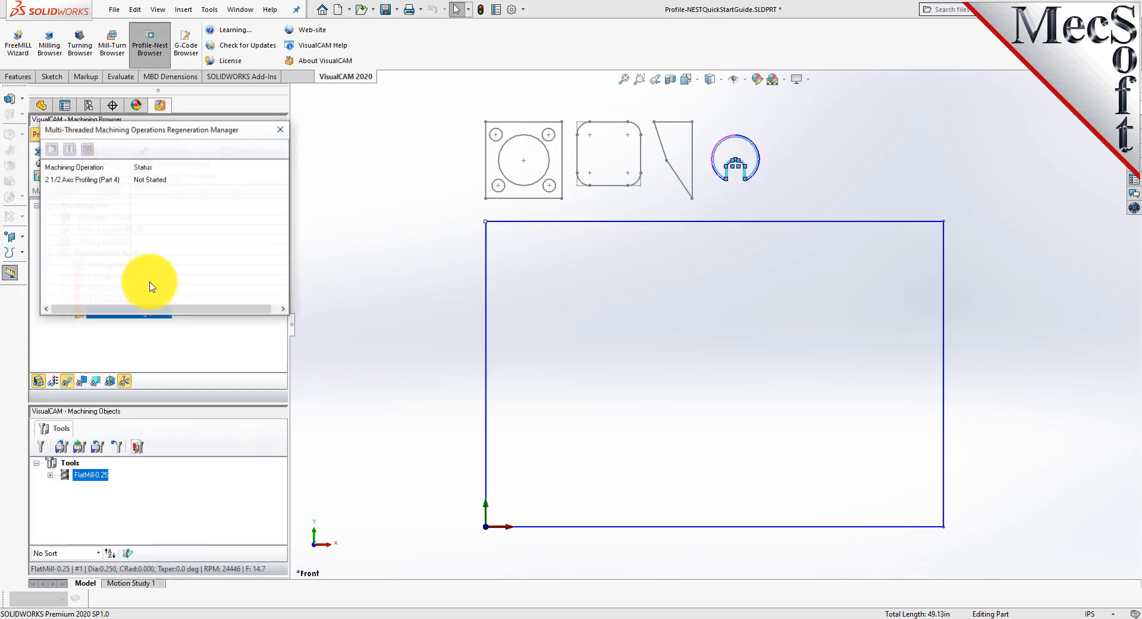
Step: Regenerate all operations under Operations to Nest and display the Part 1 toolpath
{"action": "left_click", "coordinate": [66, 256]}
{"action": "right_click", "coordinate": [66, 256]}
{"action": "left_click", "coordinate": [98, 261]}
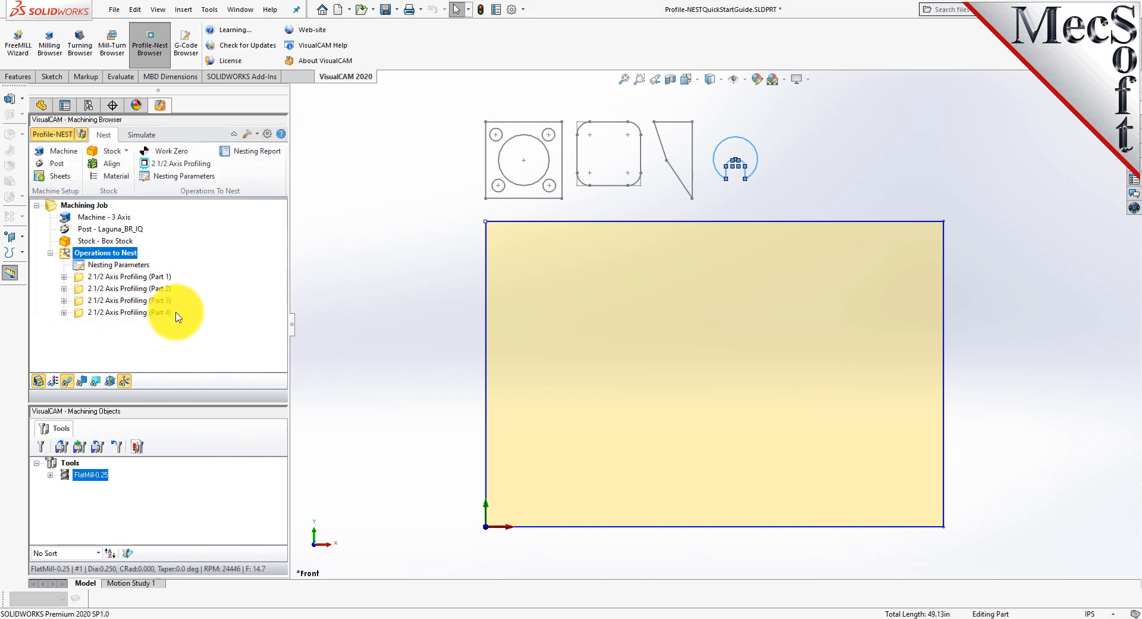
{"action": "left_click", "coordinate": [219, 315]}
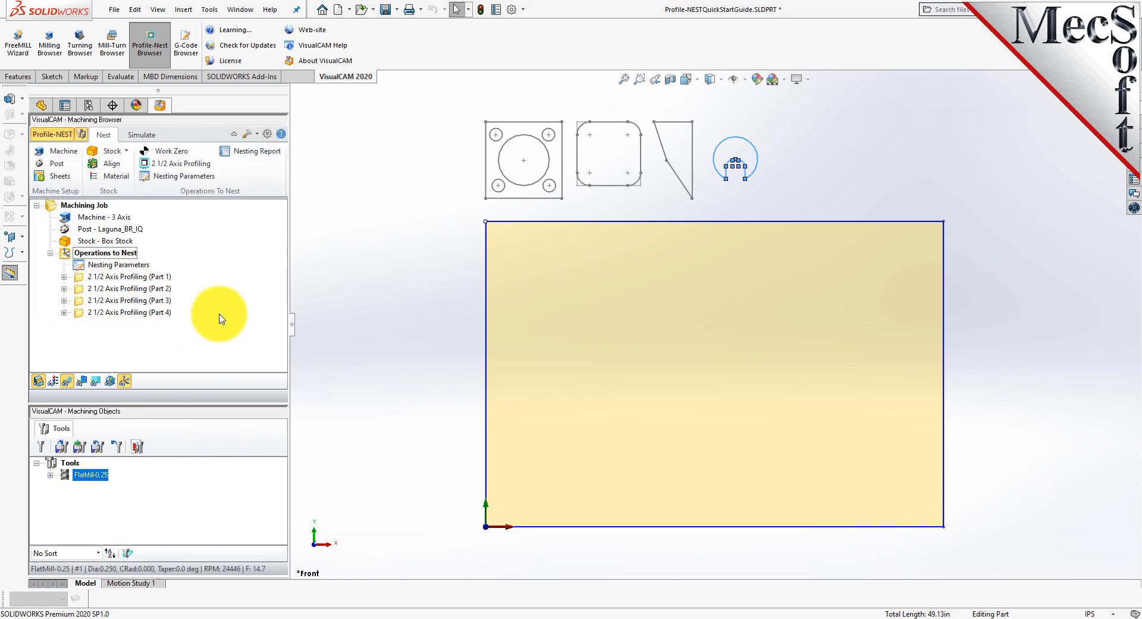
{"action": "left_click", "coordinate": [81, 278]}
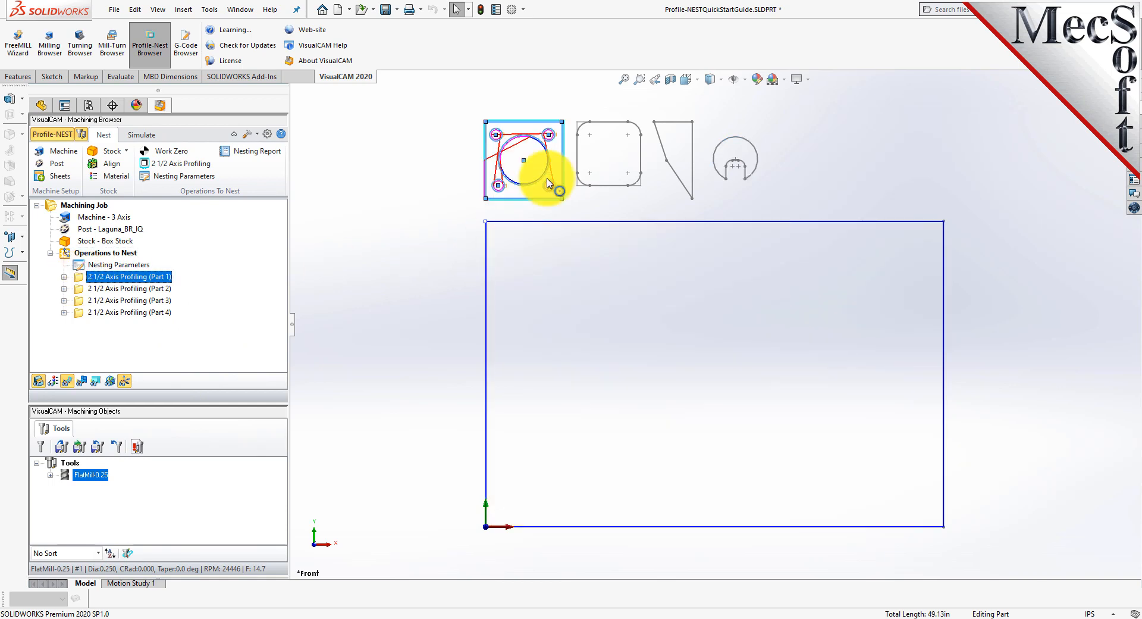
Step: Display the toolpaths of the Part 2, Part 3 and Part 4 profiling operations one after another
{"action": "left_click", "coordinate": [78, 289]}
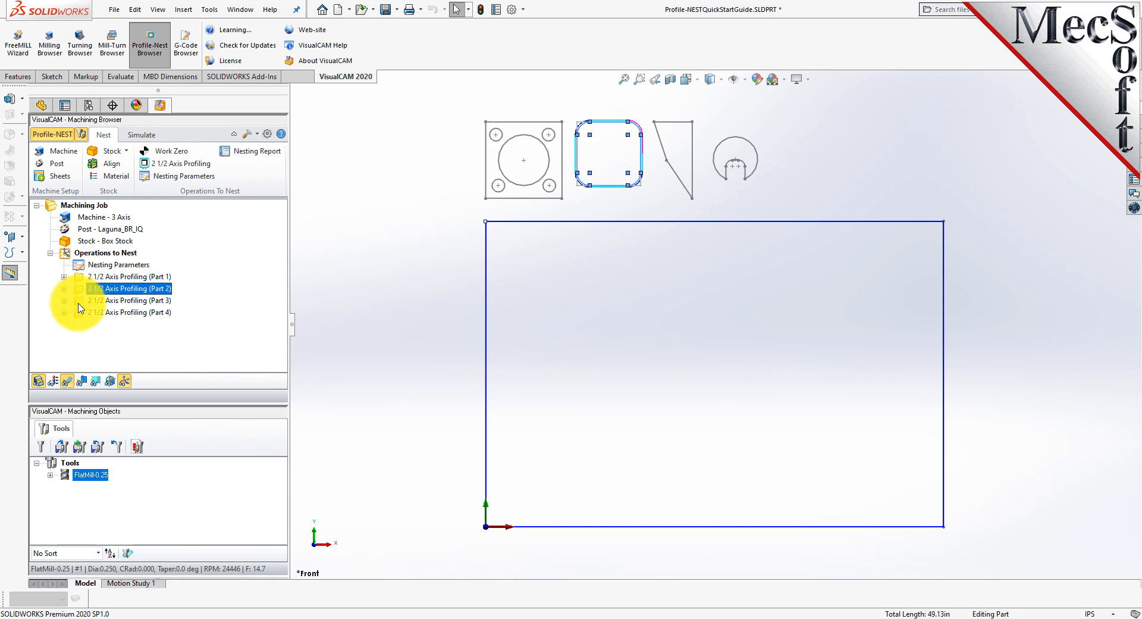
{"action": "left_click", "coordinate": [78, 301]}
{"action": "left_click", "coordinate": [79, 313]}
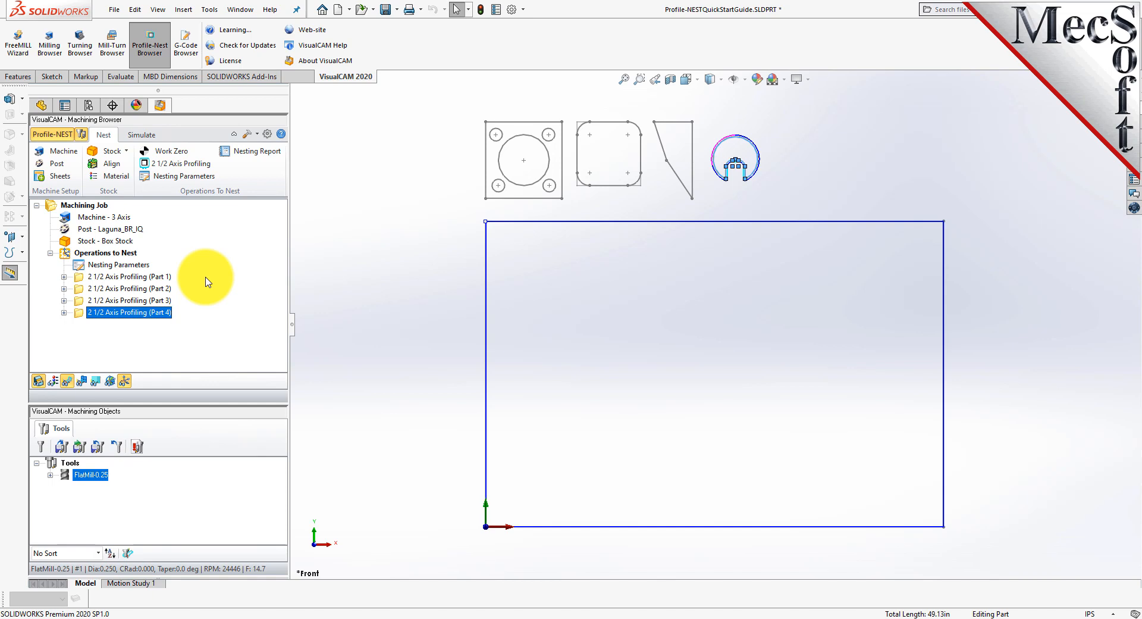
Step: In the nesting parameters, set the orientation step angle to 45 and allow parts inside other parts
{"action": "left_click", "coordinate": [181, 176]}
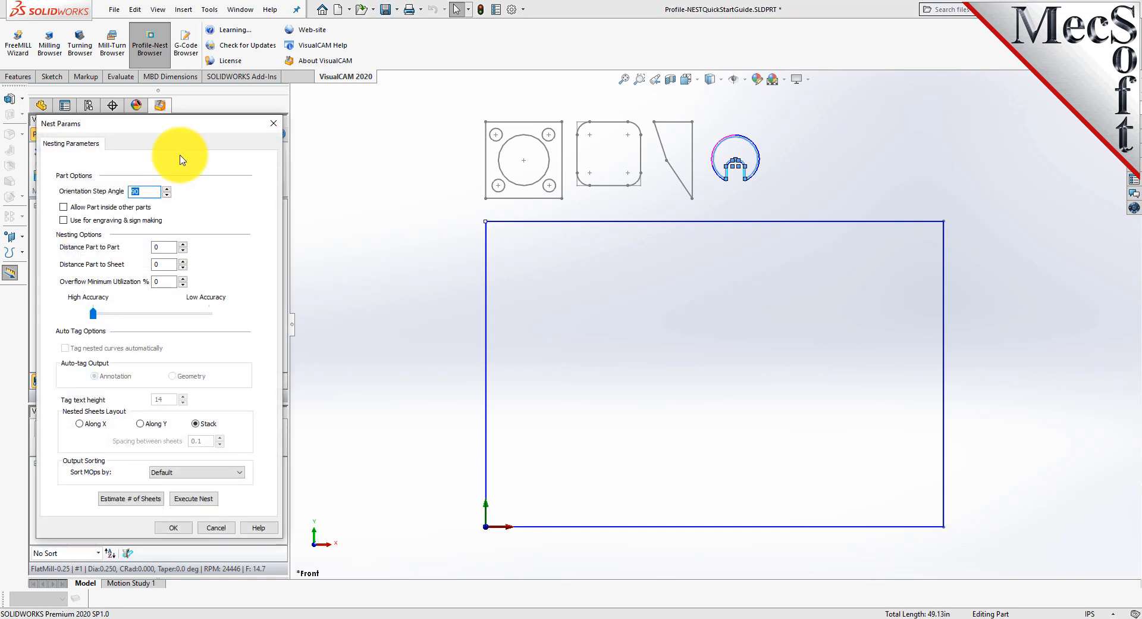
{"action": "left_click_drag", "start_coordinate": [170, 128], "coordinate": [295, 115]}
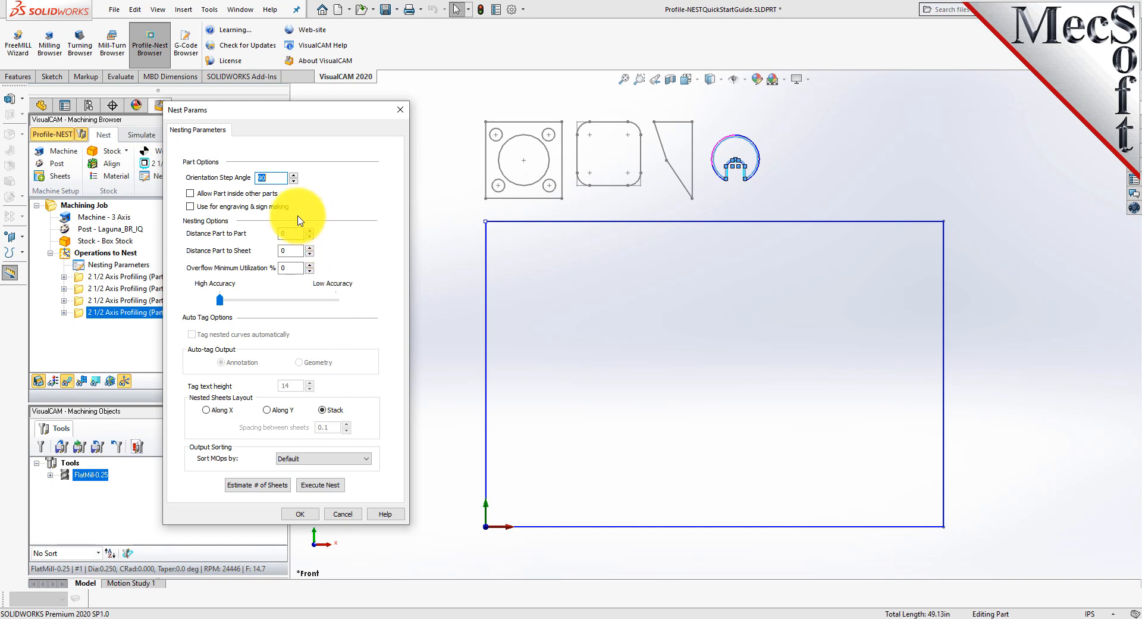
{"action": "type", "text": "45"}
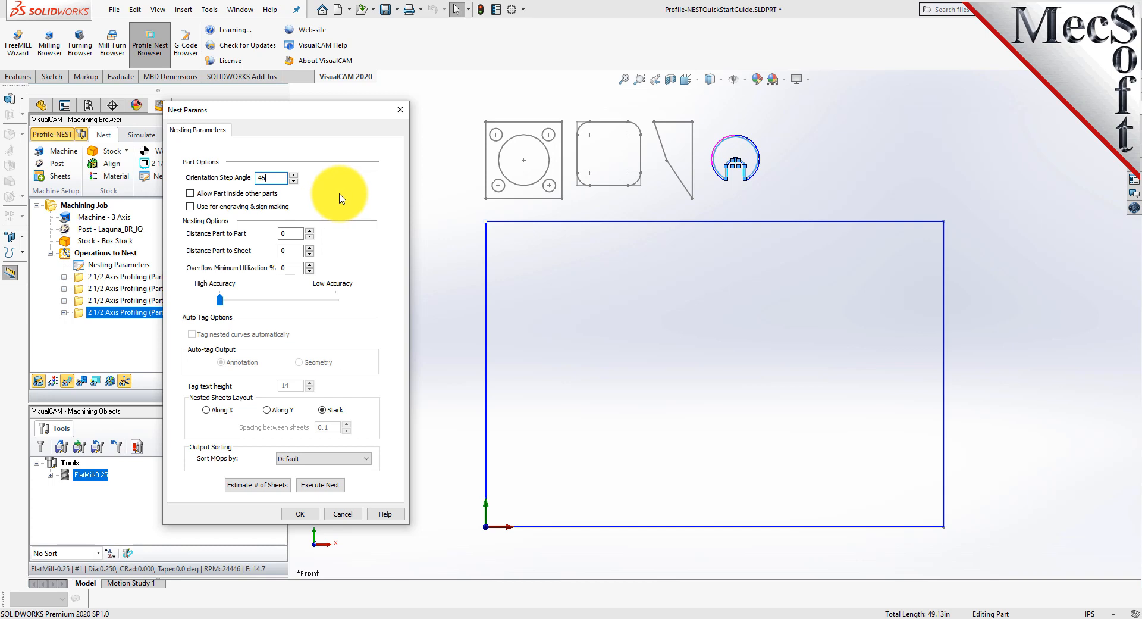
{"action": "left_click", "coordinate": [190, 194]}
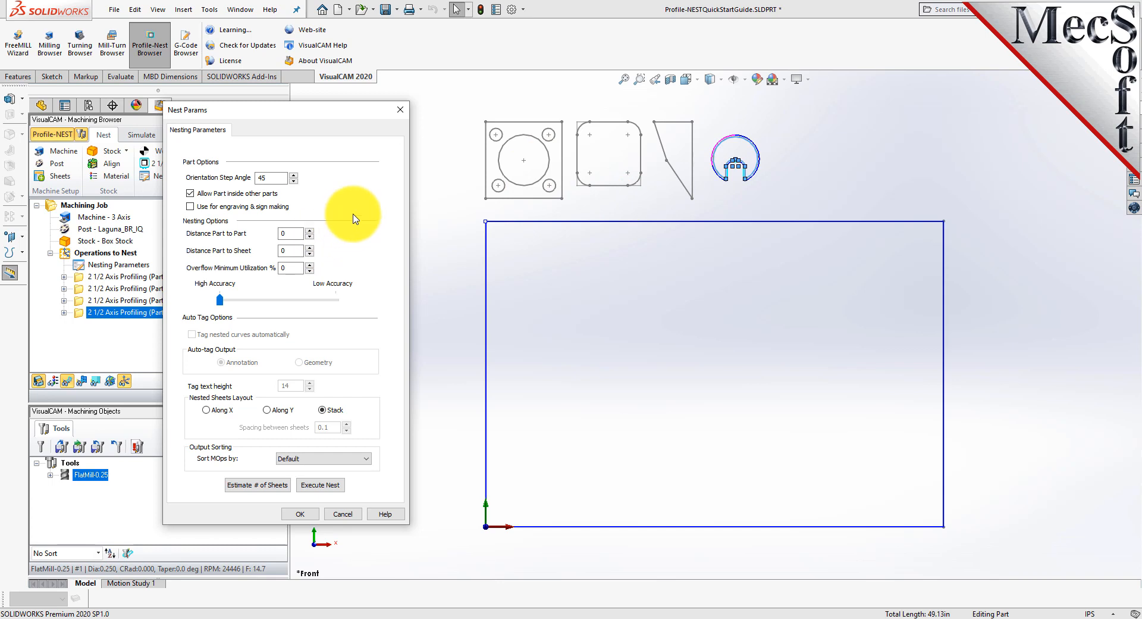
Step: Set both the part-to-part and the part-to-sheet nesting distance to 0.125
{"action": "double_click", "coordinate": [292, 233]}
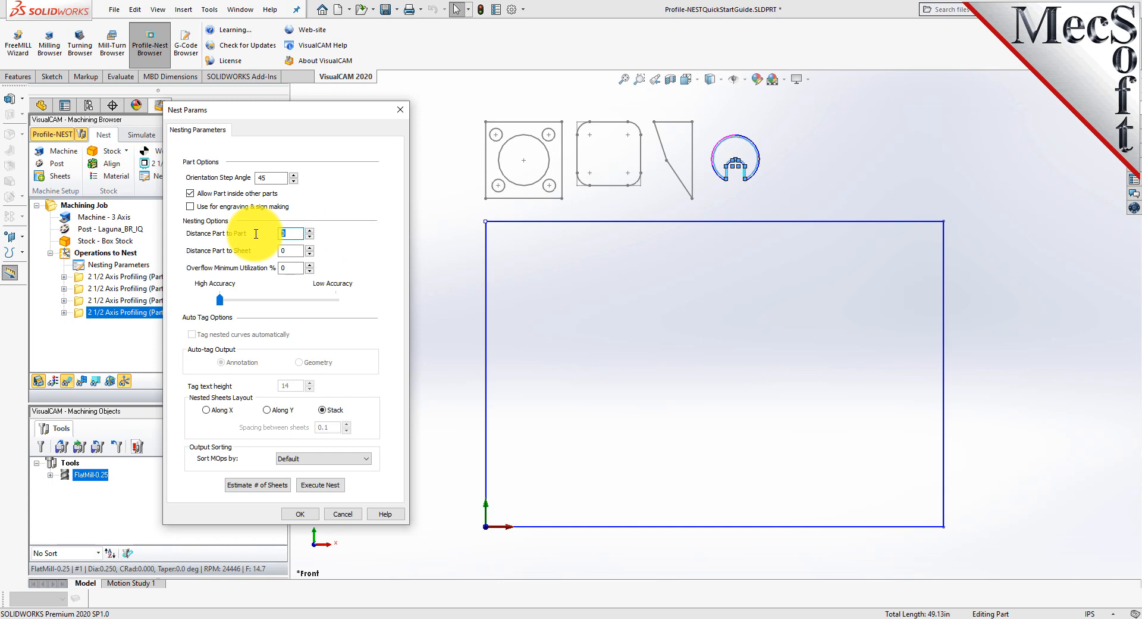
{"action": "type", "text": "0.125"}
{"action": "double_click", "coordinate": [292, 251]}
{"action": "type", "text": "0.125"}
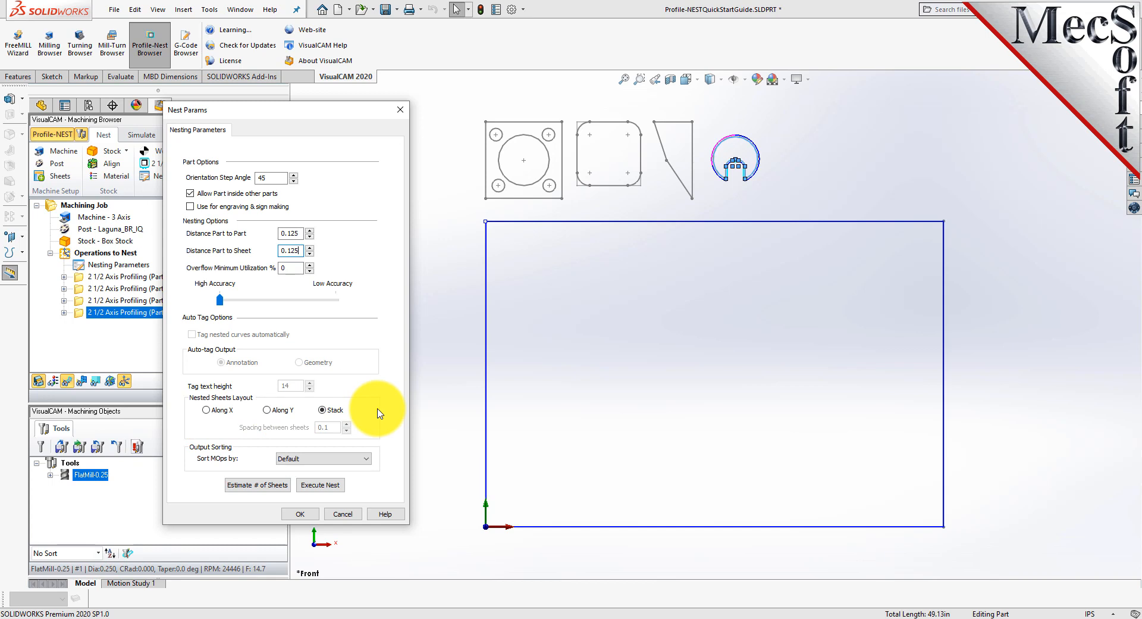
Step: Update the sheet count from the estimated number of sheets and execute the nest
{"action": "left_click", "coordinate": [266, 486]}
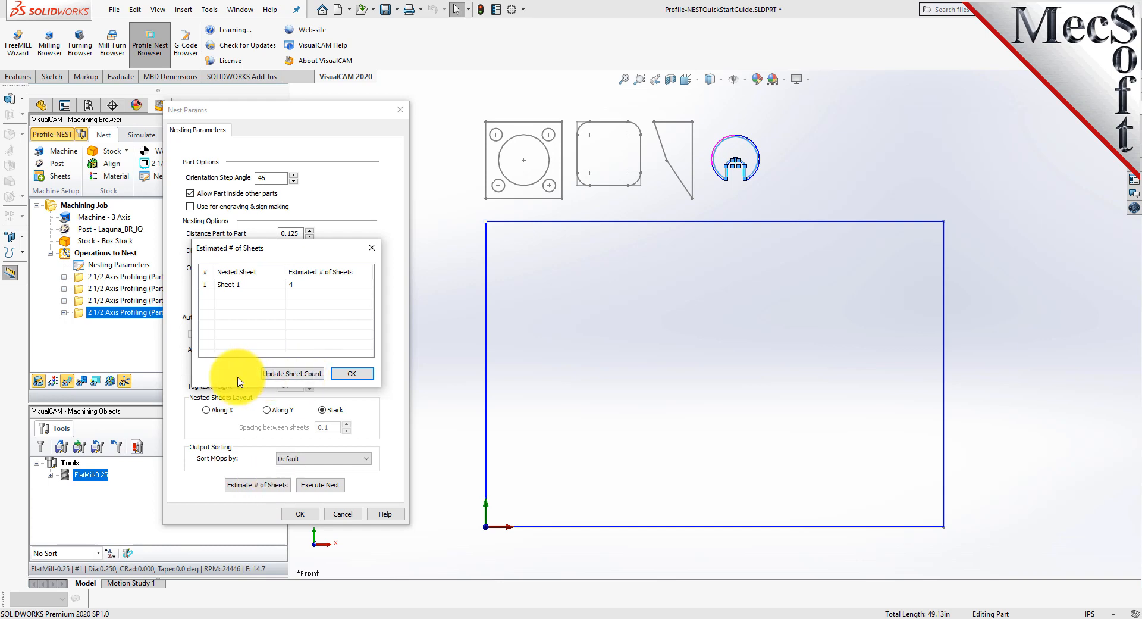
{"action": "left_click", "coordinate": [294, 375]}
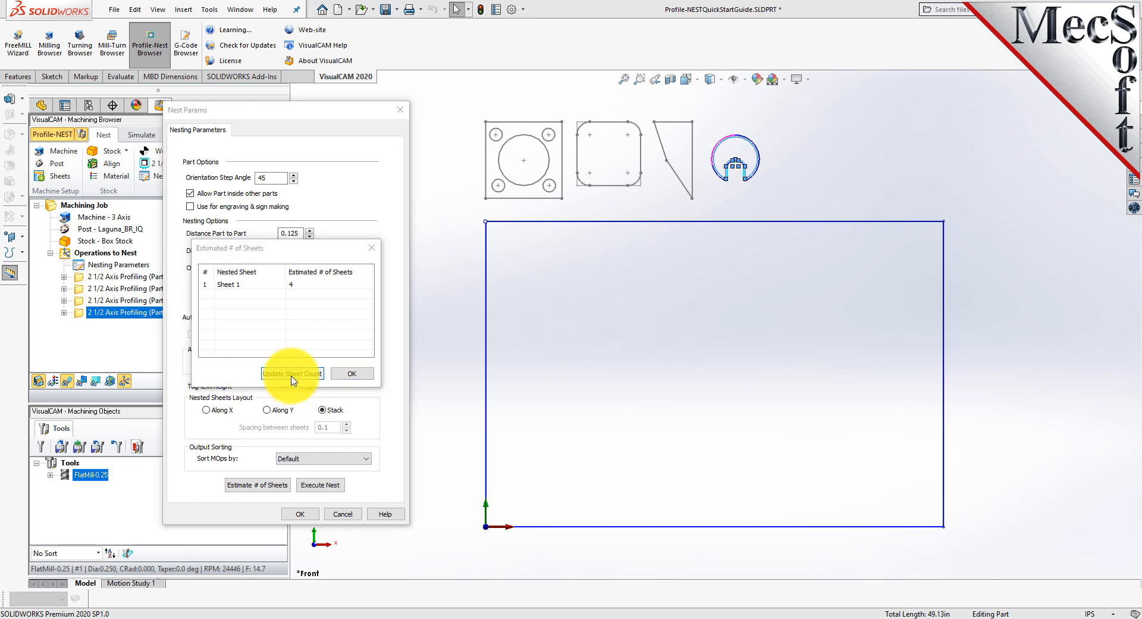
{"action": "left_click", "coordinate": [613, 358]}
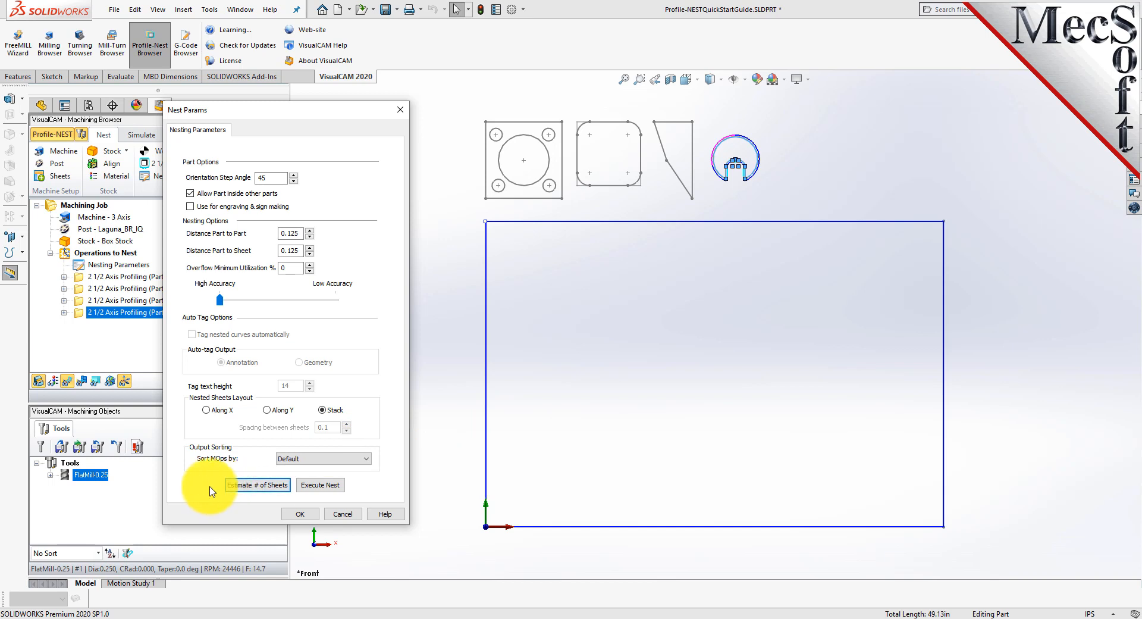
{"action": "left_click", "coordinate": [321, 485]}
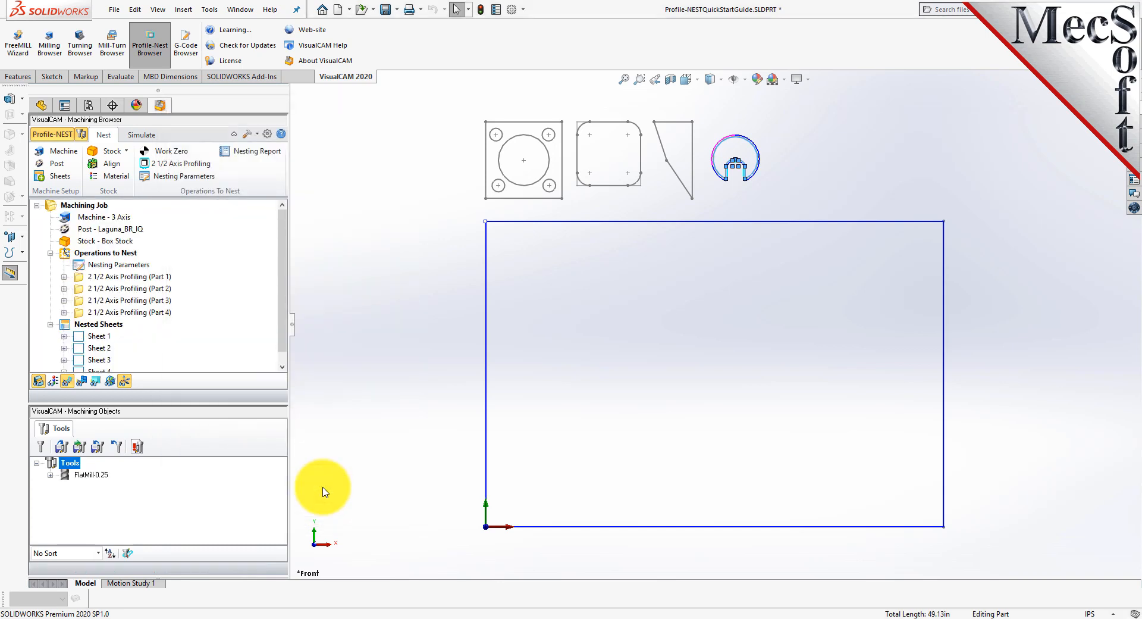
Step: Examine the nested layouts of Sheet 1 through Sheet 4 and return to Sheet 1
{"action": "left_click_drag", "start_coordinate": [214, 408], "coordinate": [214, 451]}
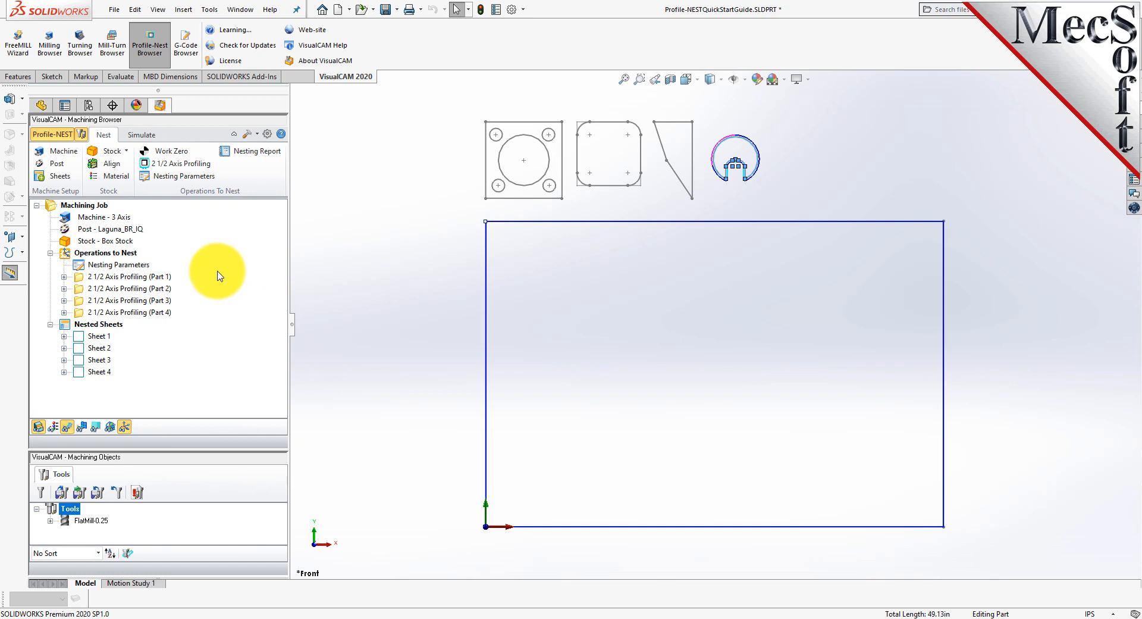
{"action": "left_click", "coordinate": [64, 324]}
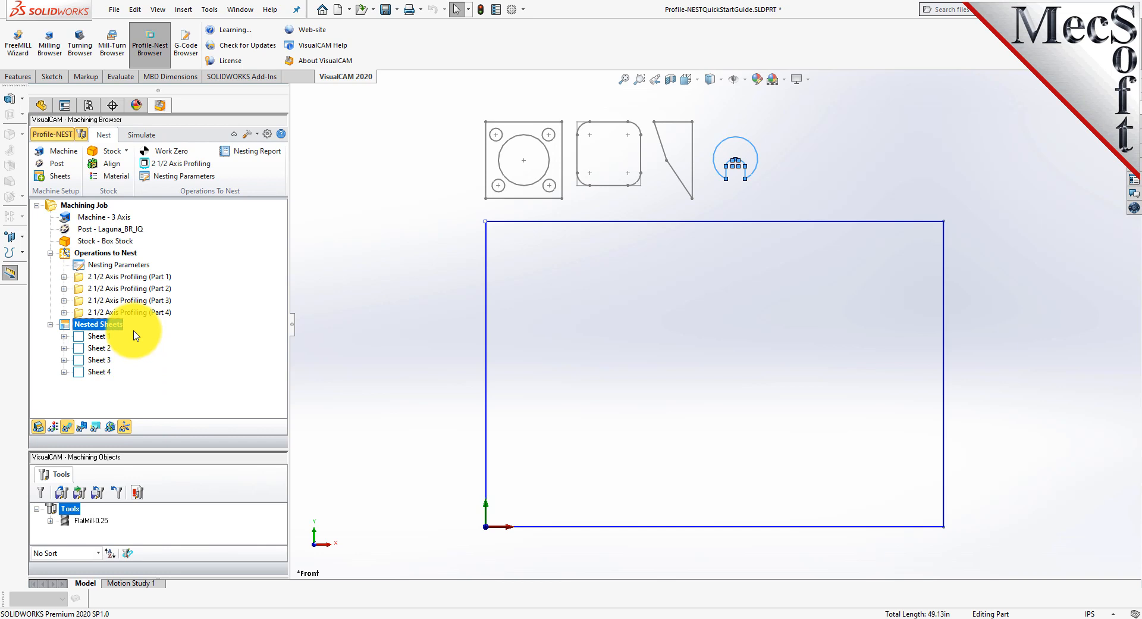
{"action": "left_click", "coordinate": [78, 337]}
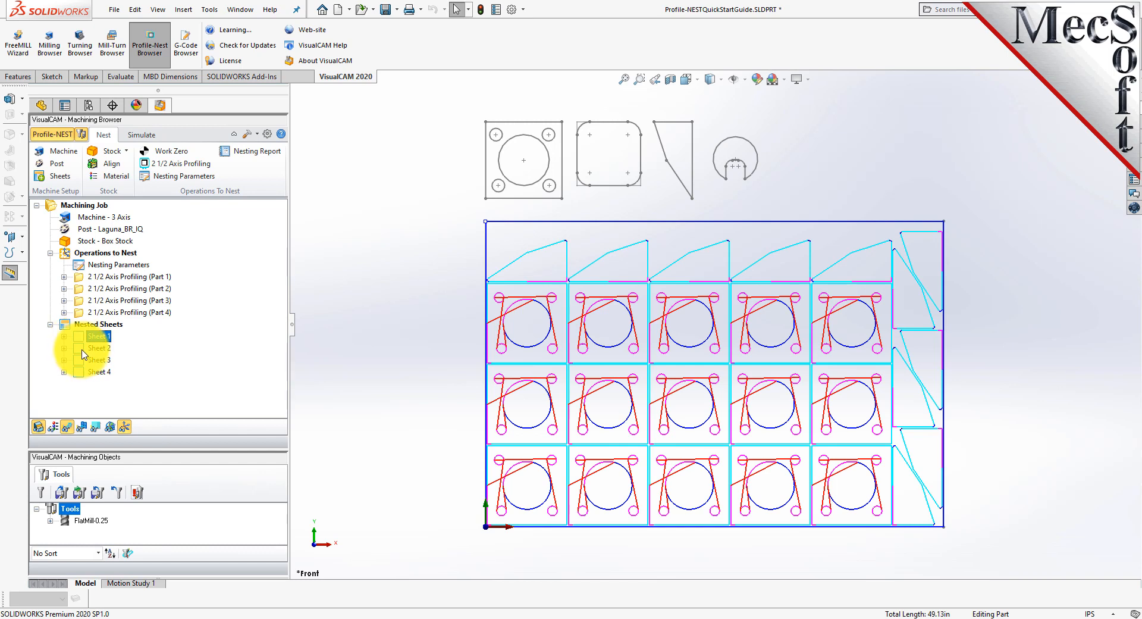
{"action": "left_click", "coordinate": [82, 349]}
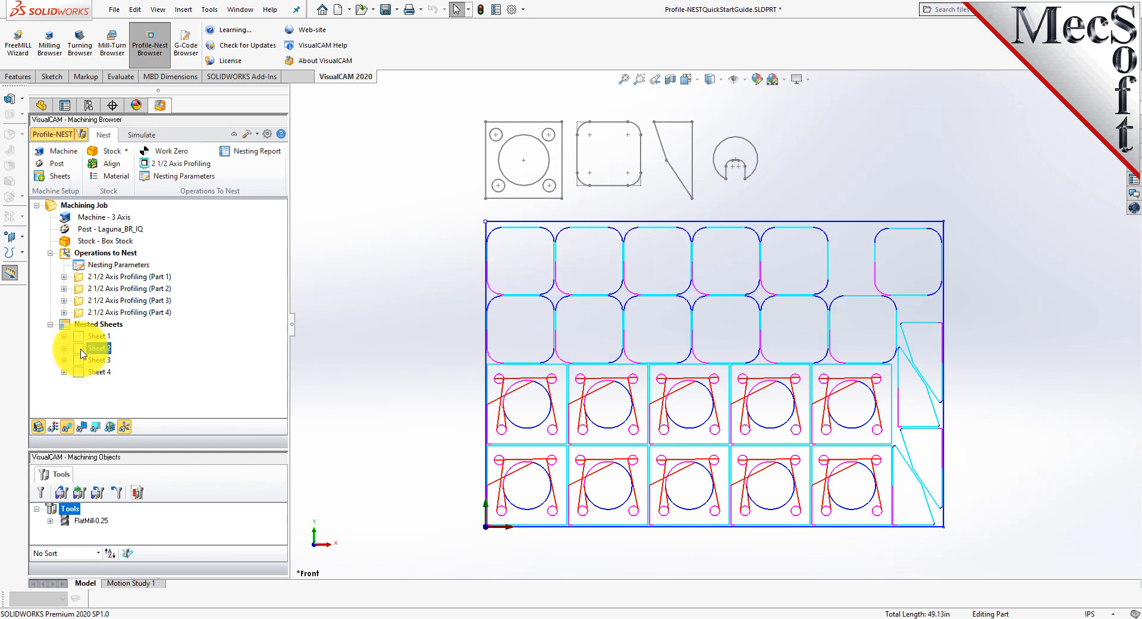
{"action": "left_click", "coordinate": [84, 360]}
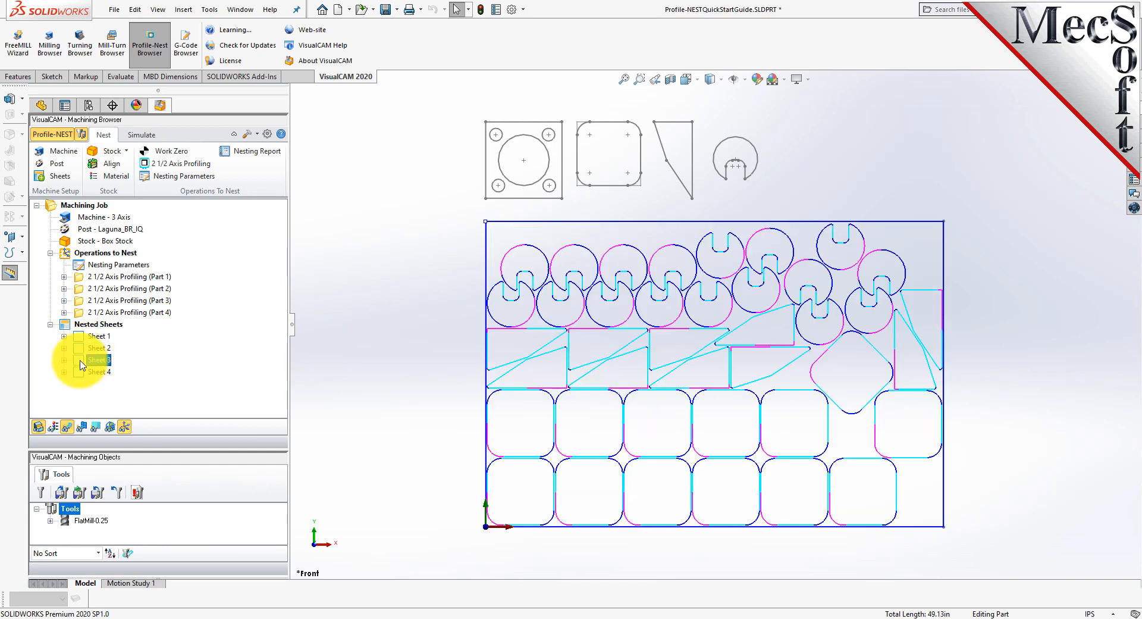
{"action": "left_click", "coordinate": [83, 373]}
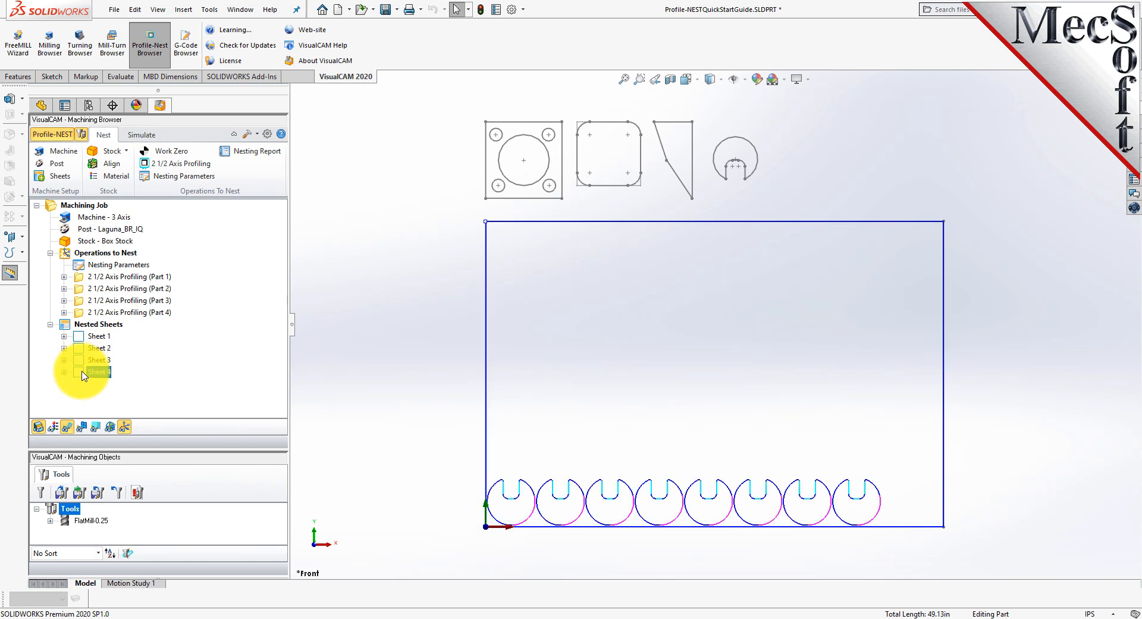
{"action": "left_click", "coordinate": [81, 338]}
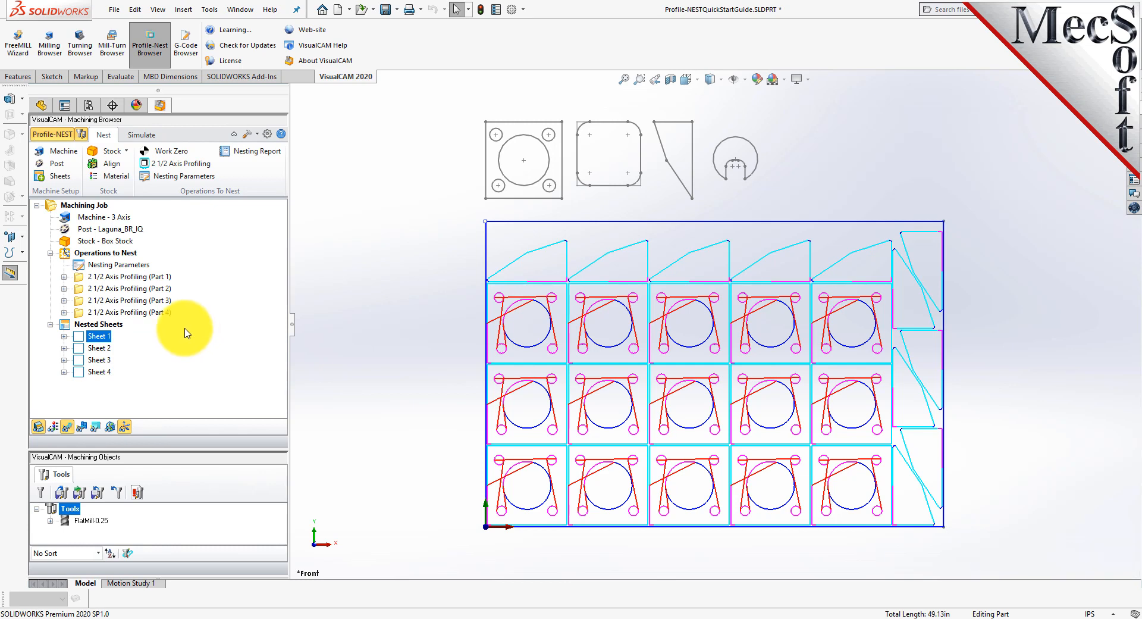
Step: Review sheet utilization and part quantities per sheet in the nesting report, then close it
{"action": "left_click", "coordinate": [253, 153]}
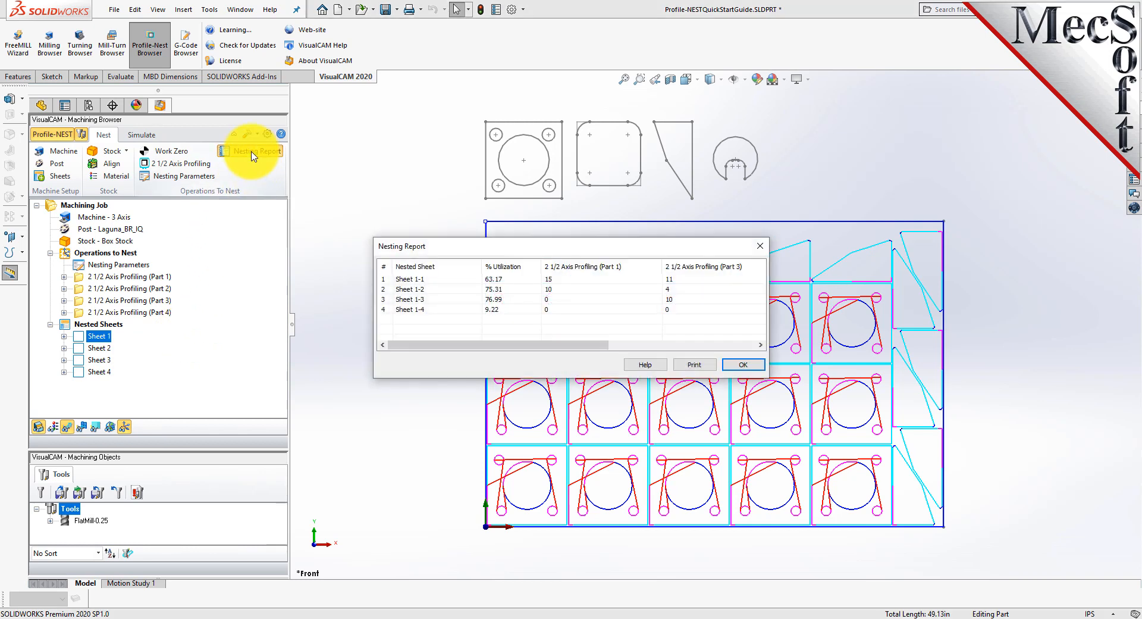
{"action": "left_click_drag", "start_coordinate": [510, 250], "coordinate": [282, 218]}
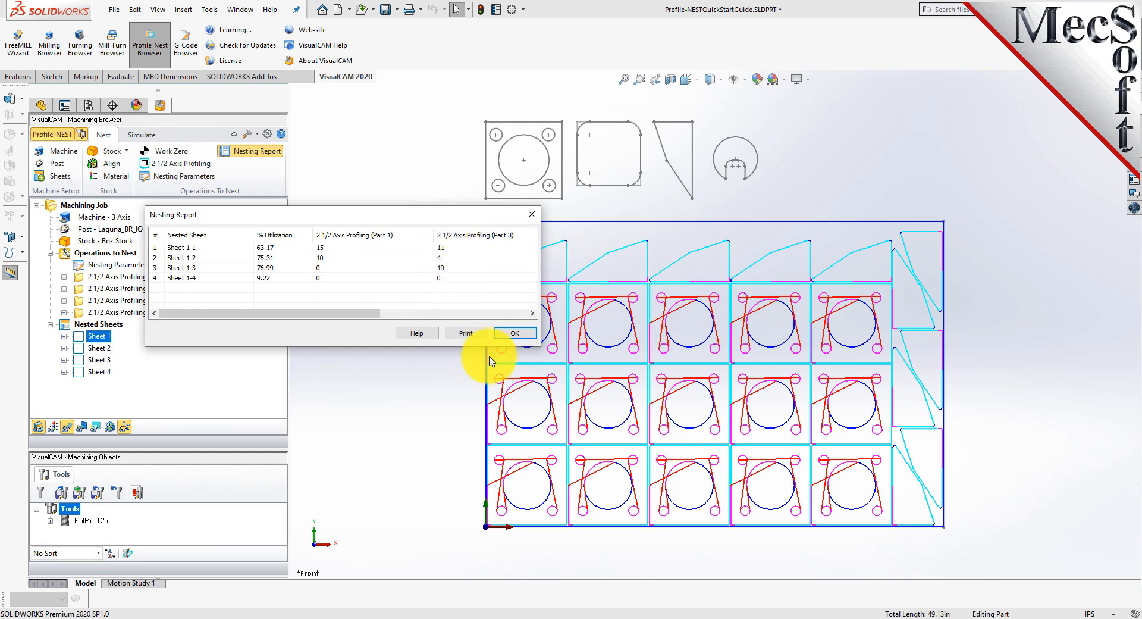
{"action": "left_click", "coordinate": [515, 333]}
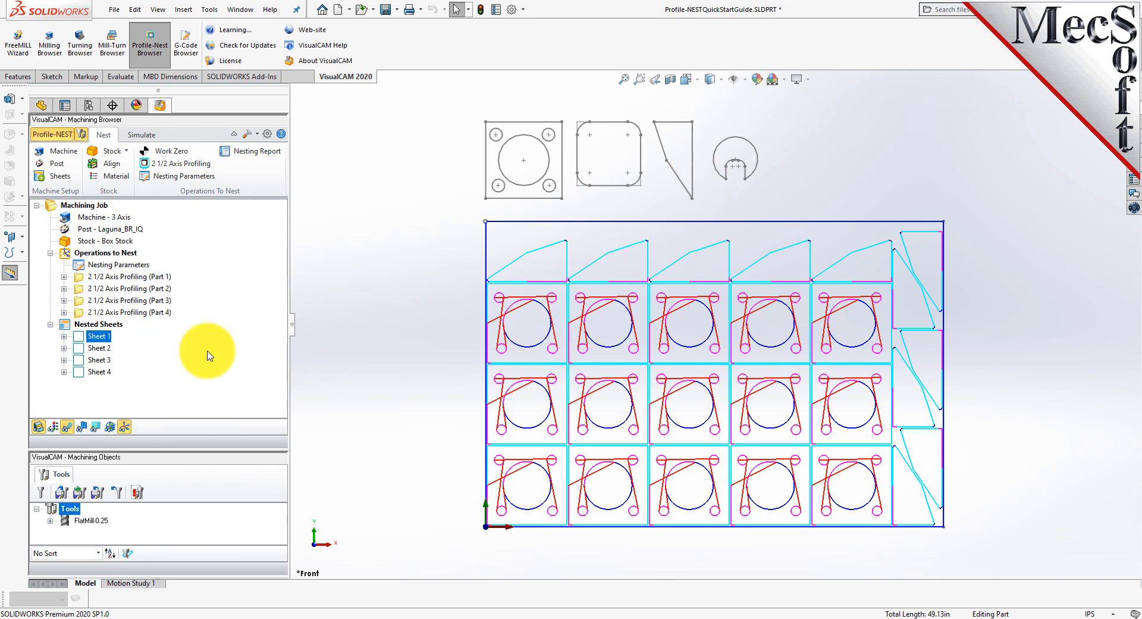
Step: Fix the nesting orientation of the Part 3 profiling operation and regenerate its toolpath
{"action": "double_click", "coordinate": [81, 301]}
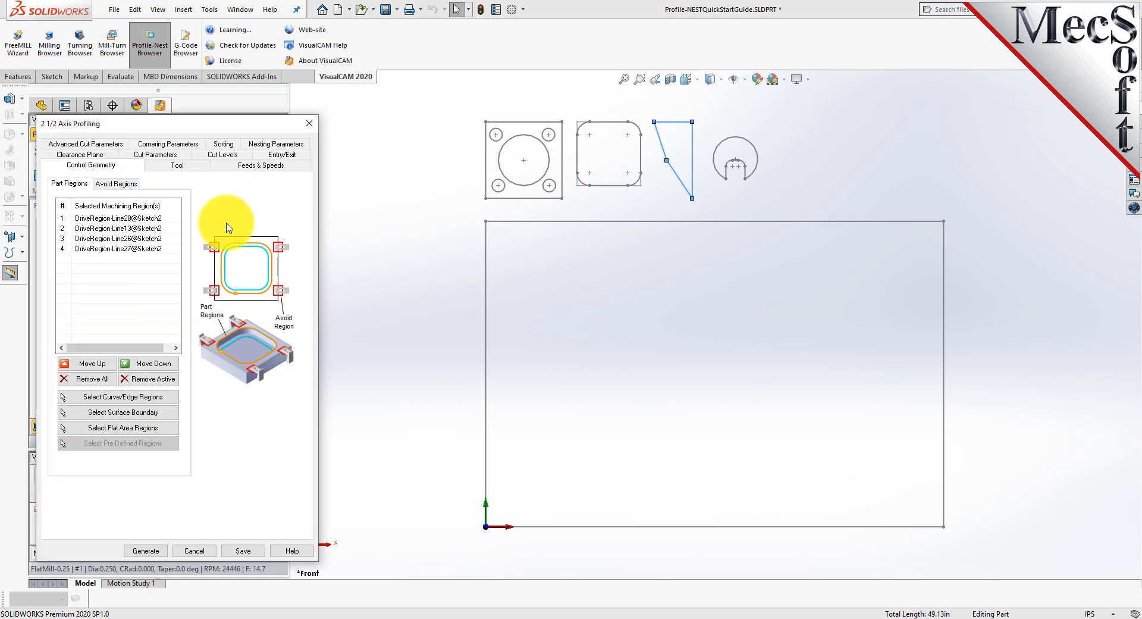
{"action": "left_click", "coordinate": [276, 144]}
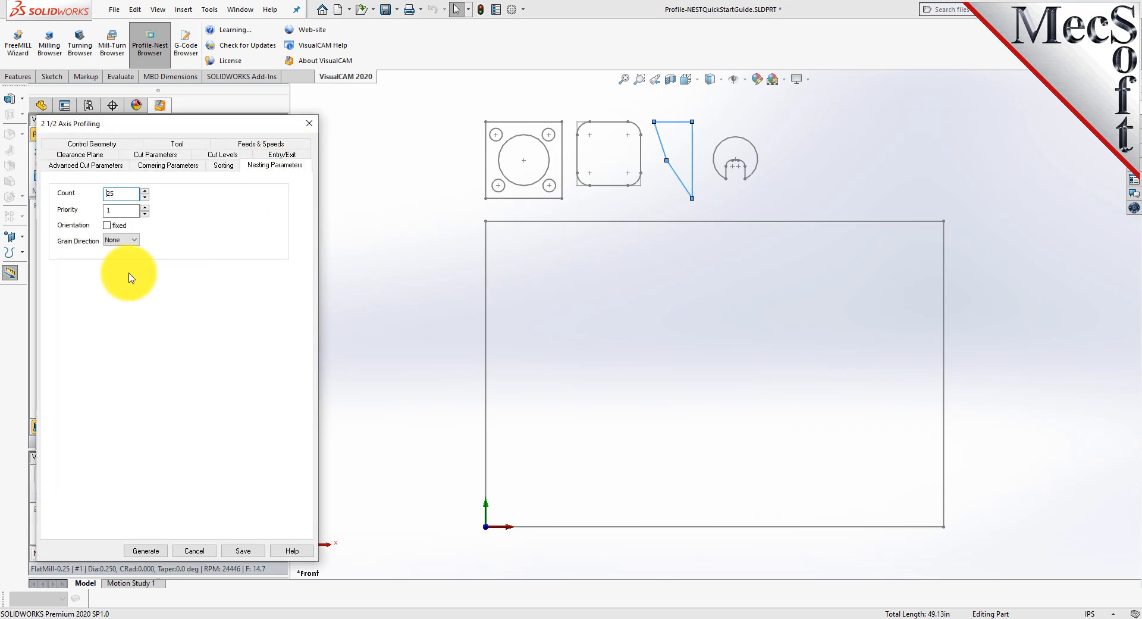
{"action": "left_click", "coordinate": [107, 225]}
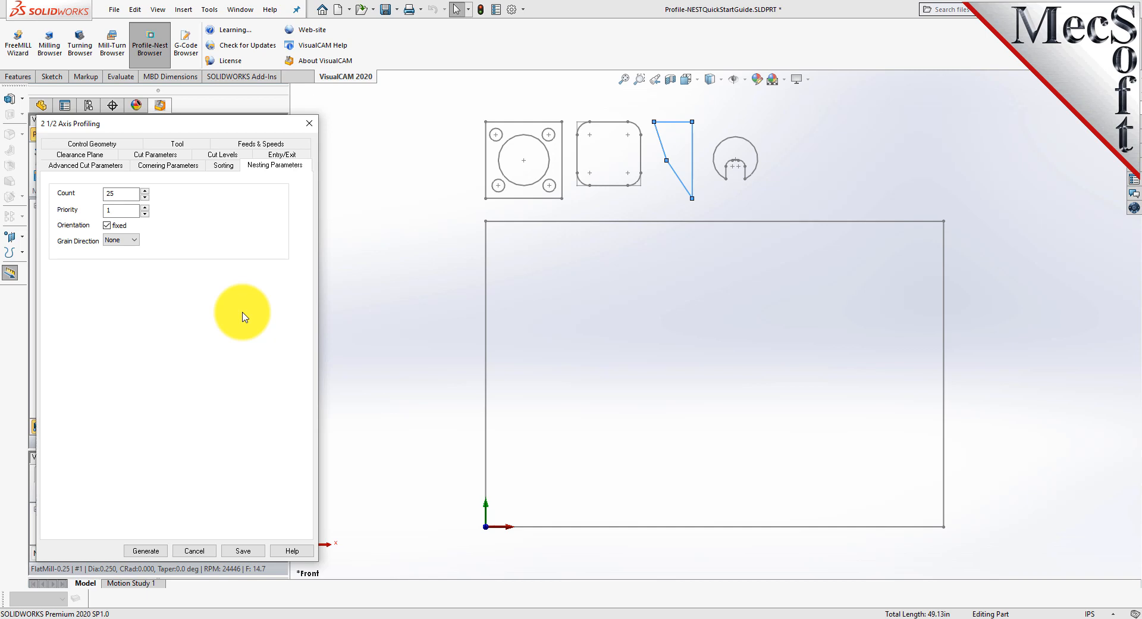
{"action": "left_click", "coordinate": [143, 551]}
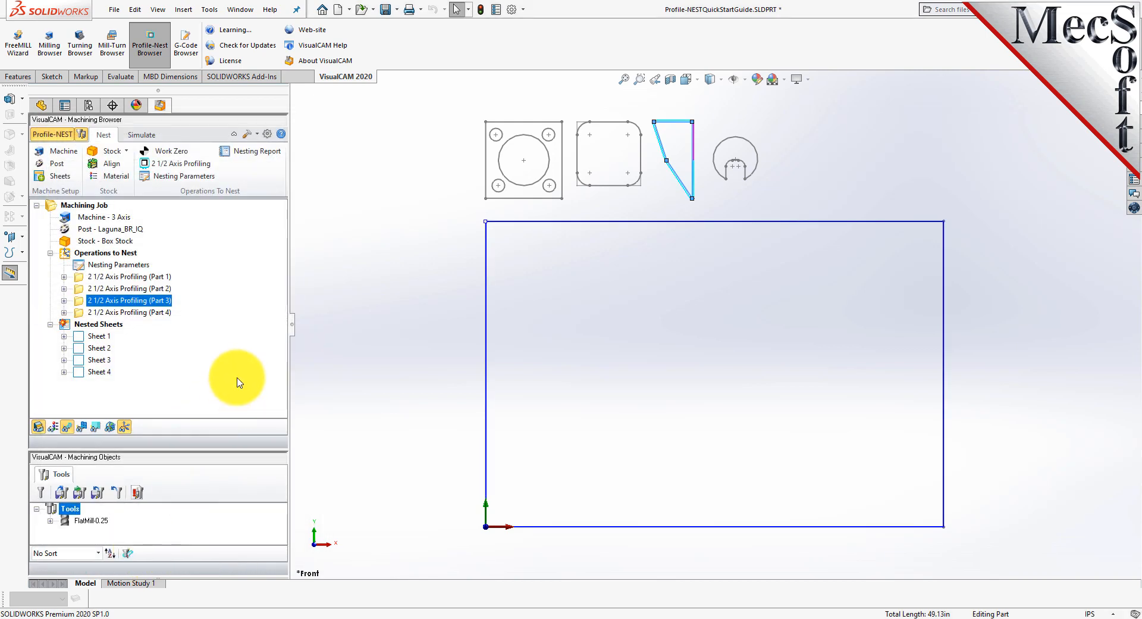
Step: Execute the nest again with the existing nesting parameters to update the nested sheets
{"action": "left_click", "coordinate": [99, 325]}
{"action": "right_click", "coordinate": [104, 329]}
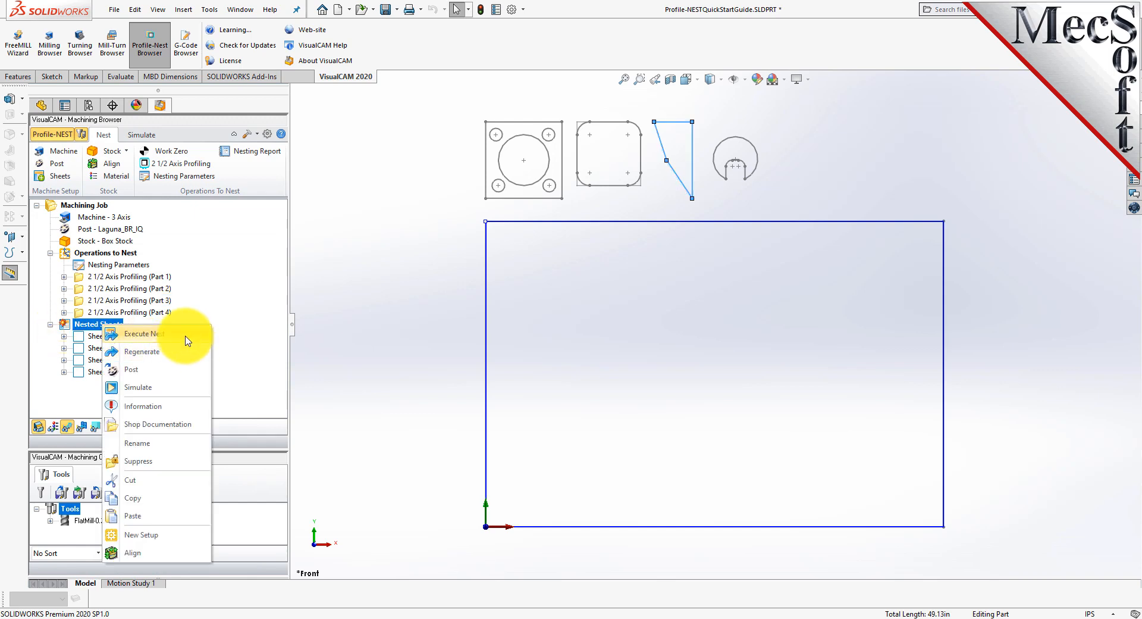
{"action": "left_click", "coordinate": [179, 176]}
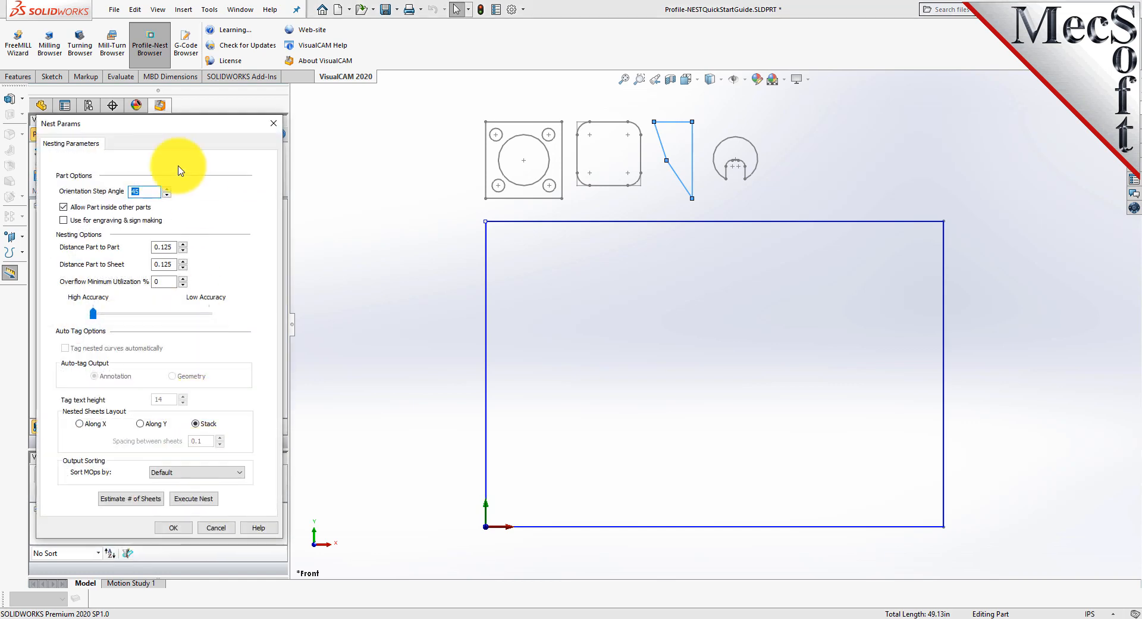
{"action": "left_click_drag", "start_coordinate": [210, 127], "coordinate": [280, 124]}
{"action": "left_click", "coordinate": [277, 496]}
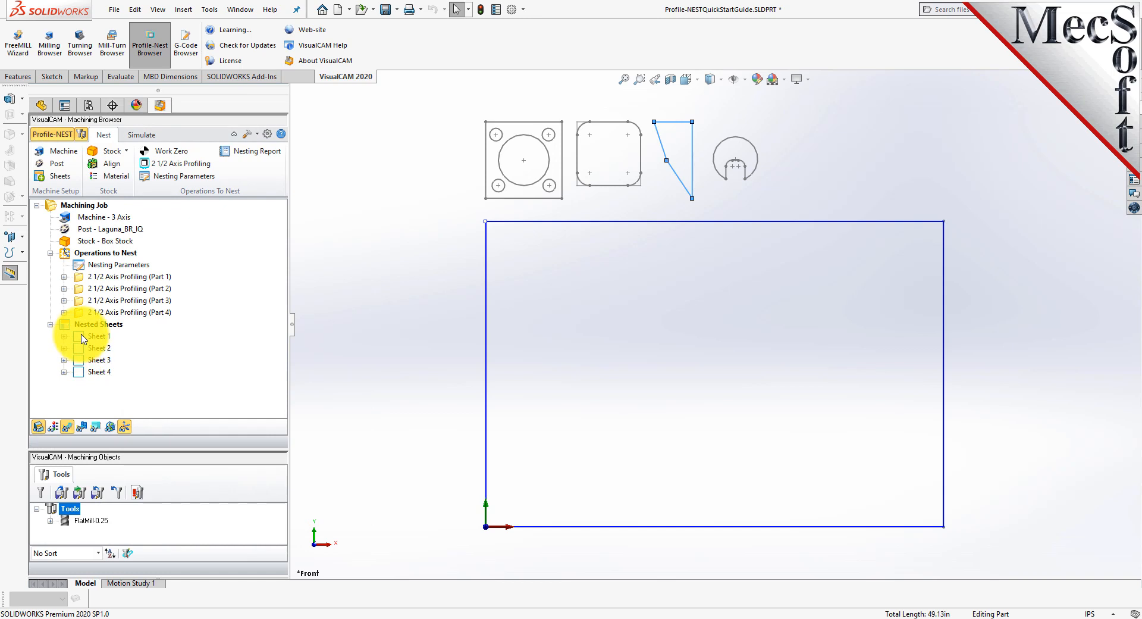
Step: Check the updated nested sheets for the orientation of the triangular parts
{"action": "left_click", "coordinate": [83, 338]}
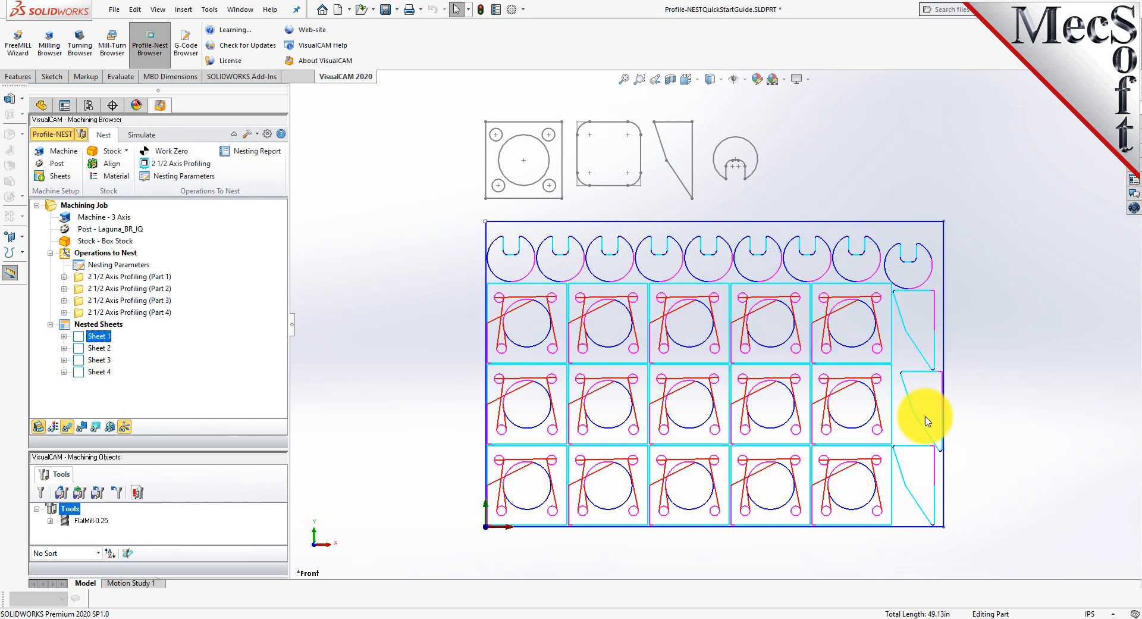
{"action": "left_click", "coordinate": [82, 351]}
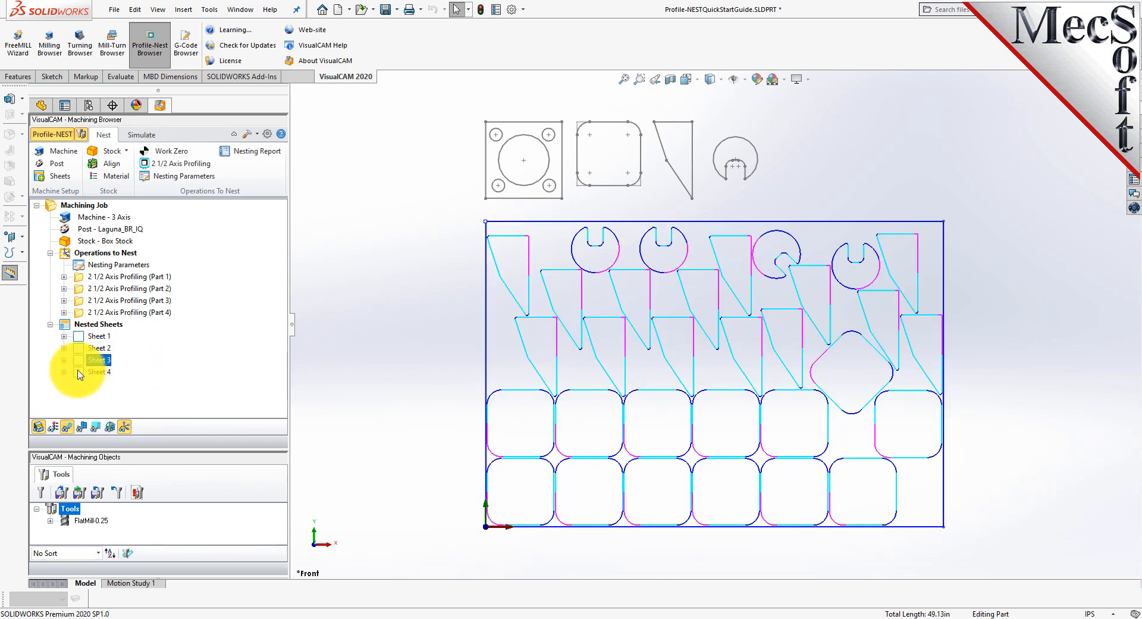
{"action": "left_click", "coordinate": [95, 372]}
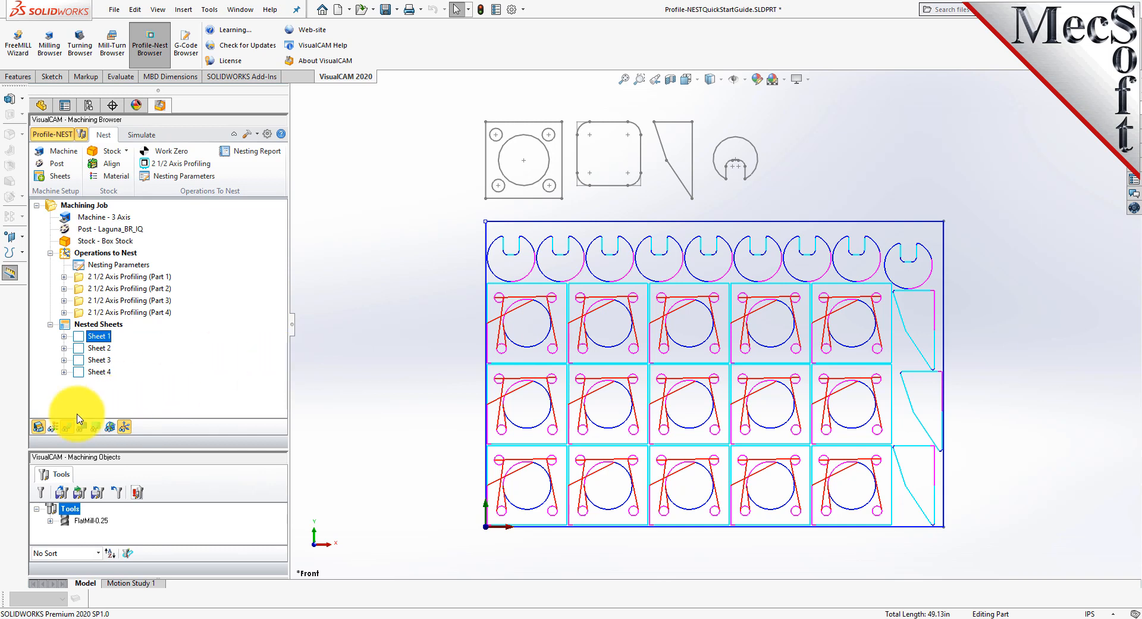
Step: Set the width of the box stock to 32 inches
{"action": "double_click", "coordinate": [98, 240]}
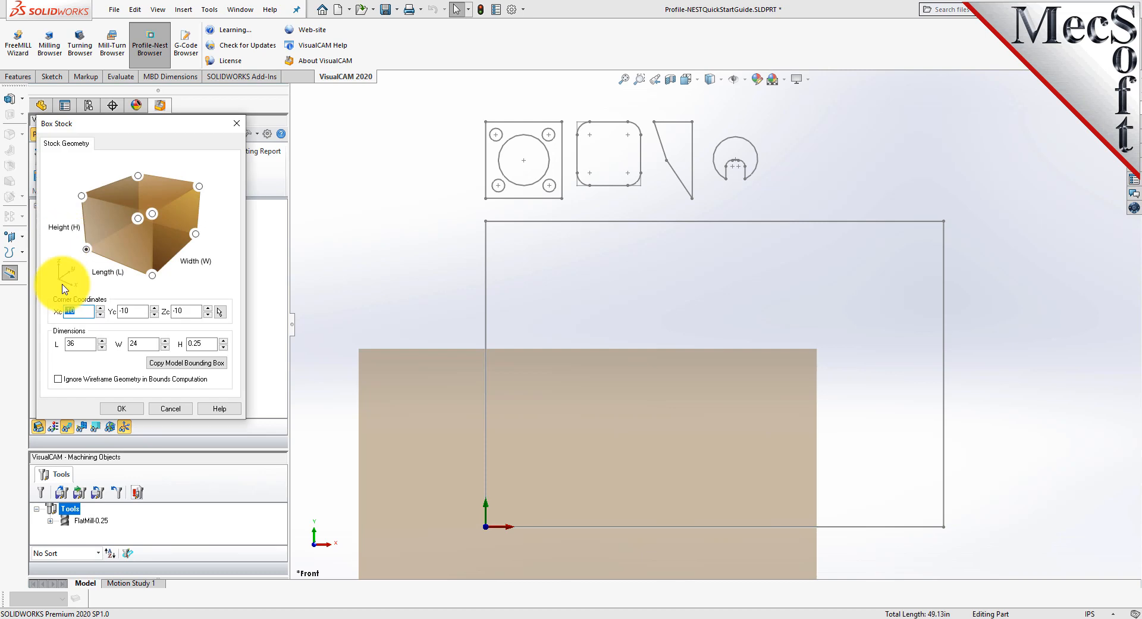
{"action": "left_click_drag", "start_coordinate": [142, 345], "coordinate": [125, 344]}
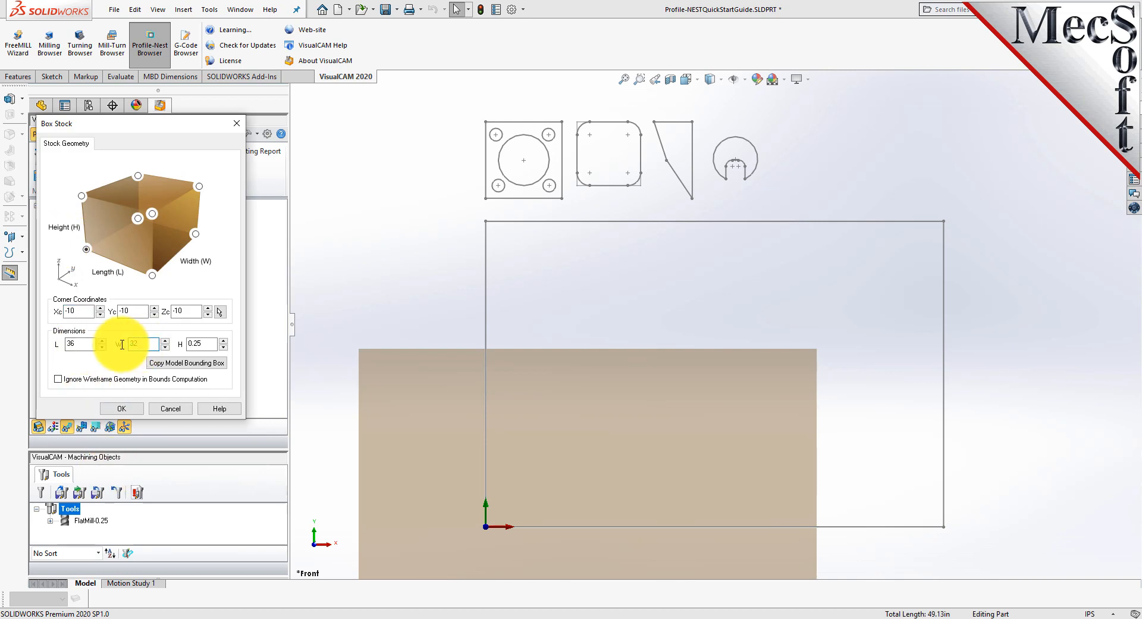
{"action": "type", "text": "32"}
{"action": "left_click", "coordinate": [121, 409]}
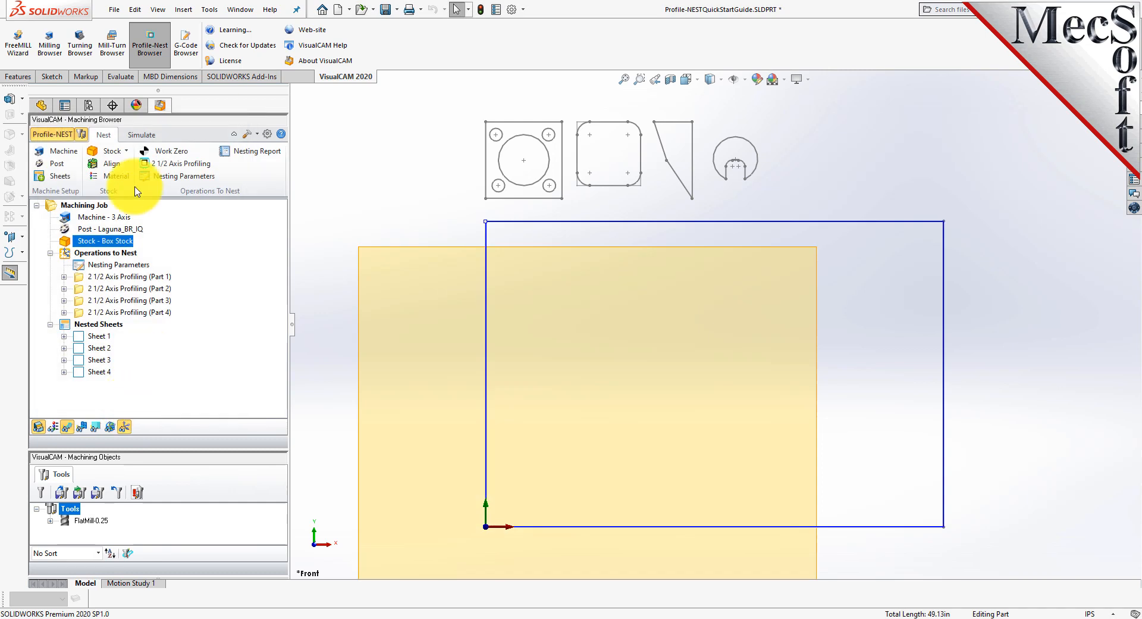
Step: Align the stock about the part geometry with Z alignment Bottom and XY alignment South West
{"action": "left_click", "coordinate": [112, 163]}
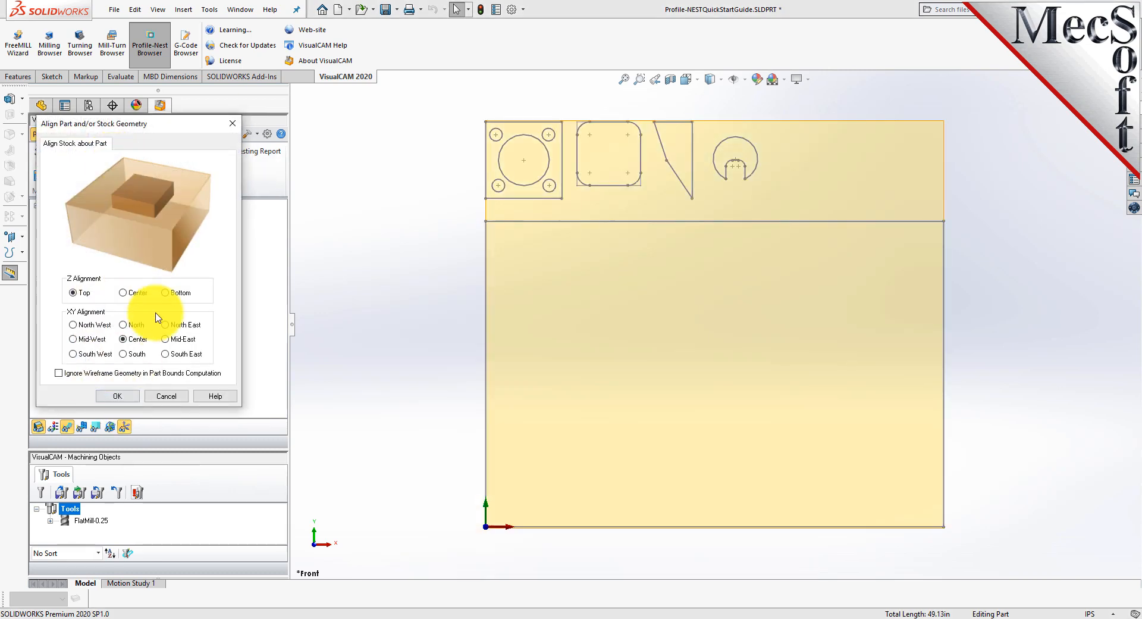
{"action": "left_click", "coordinate": [165, 292]}
{"action": "left_click", "coordinate": [73, 353]}
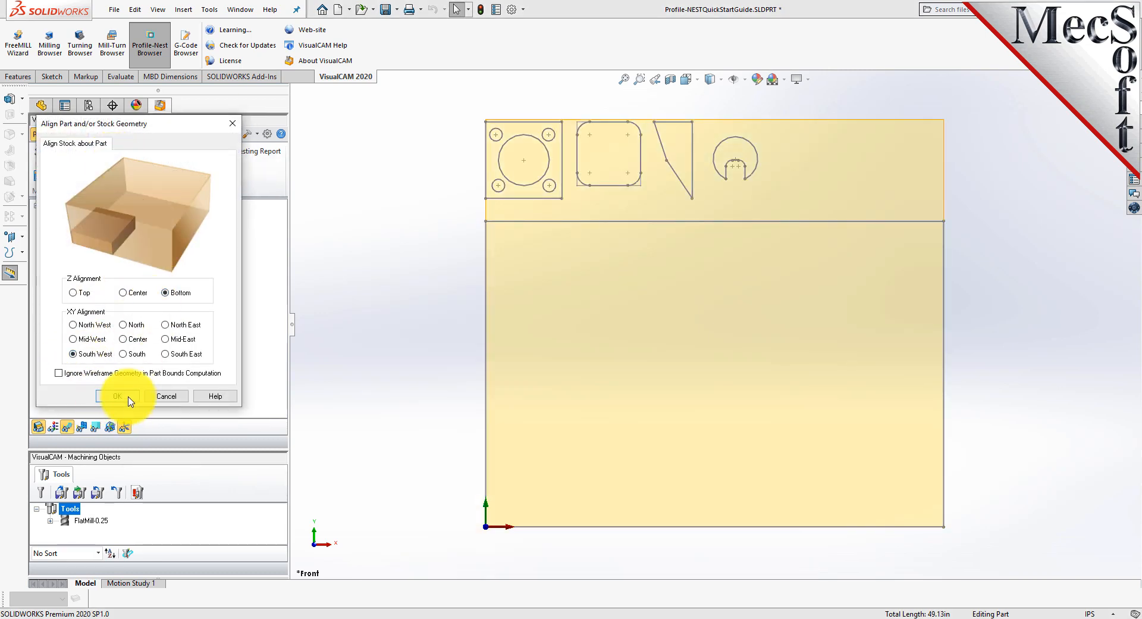
{"action": "left_click", "coordinate": [117, 396]}
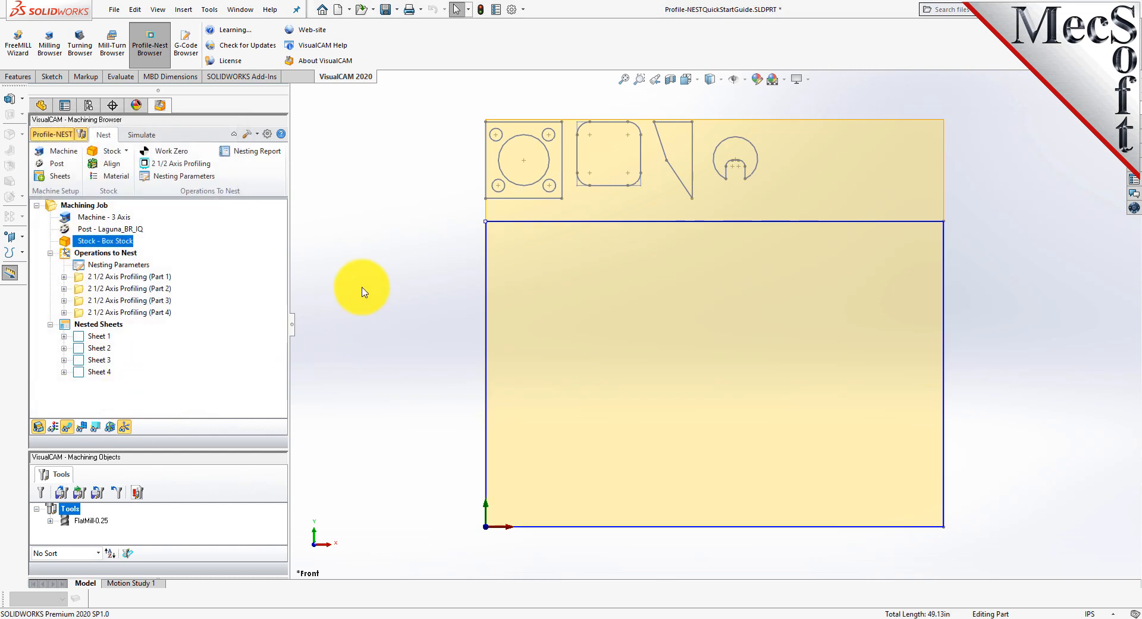
{"action": "middle_click_drag", "start_coordinate": [616, 381], "coordinate": [586, 199]}
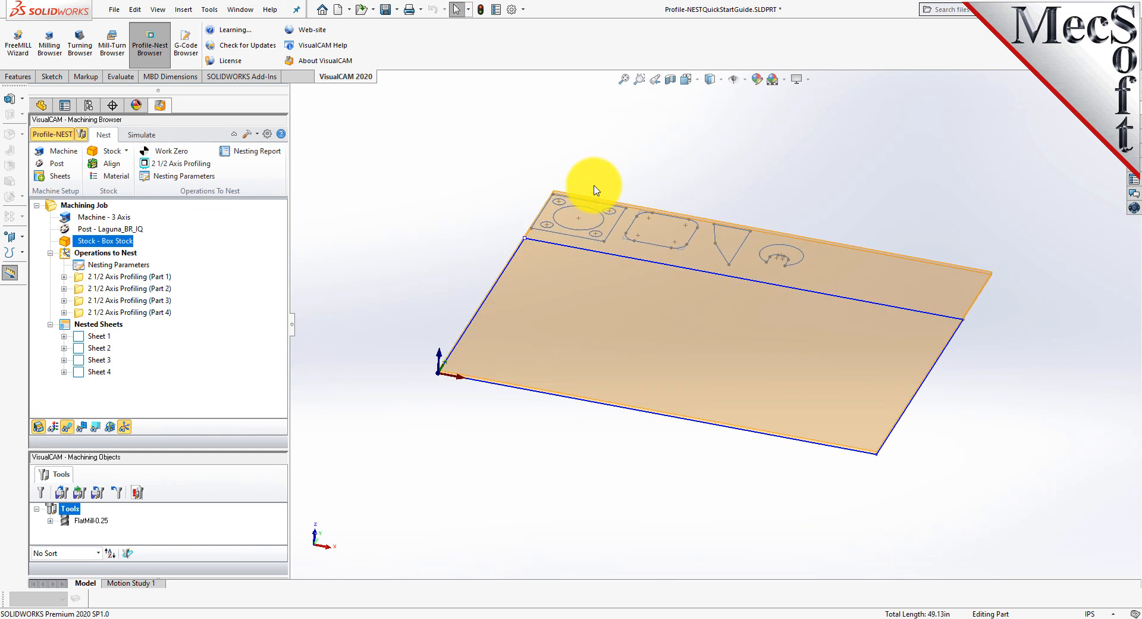
{"action": "scroll", "coordinate": [591, 189], "scroll_direction": "down", "scroll_amount": 5}
{"action": "scroll", "coordinate": [684, 337], "scroll_direction": "down", "scroll_amount": 2}
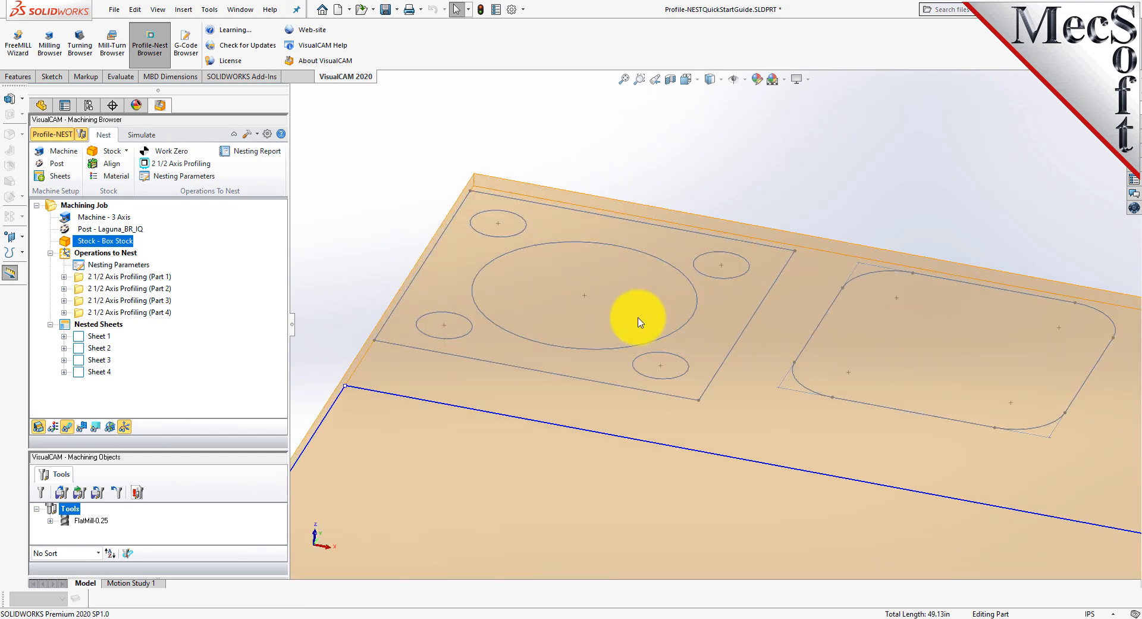
Step: Simulate the material removal of all operations to nest at the fastest simulation speed
{"action": "left_click", "coordinate": [76, 253]}
{"action": "left_click", "coordinate": [142, 134]}
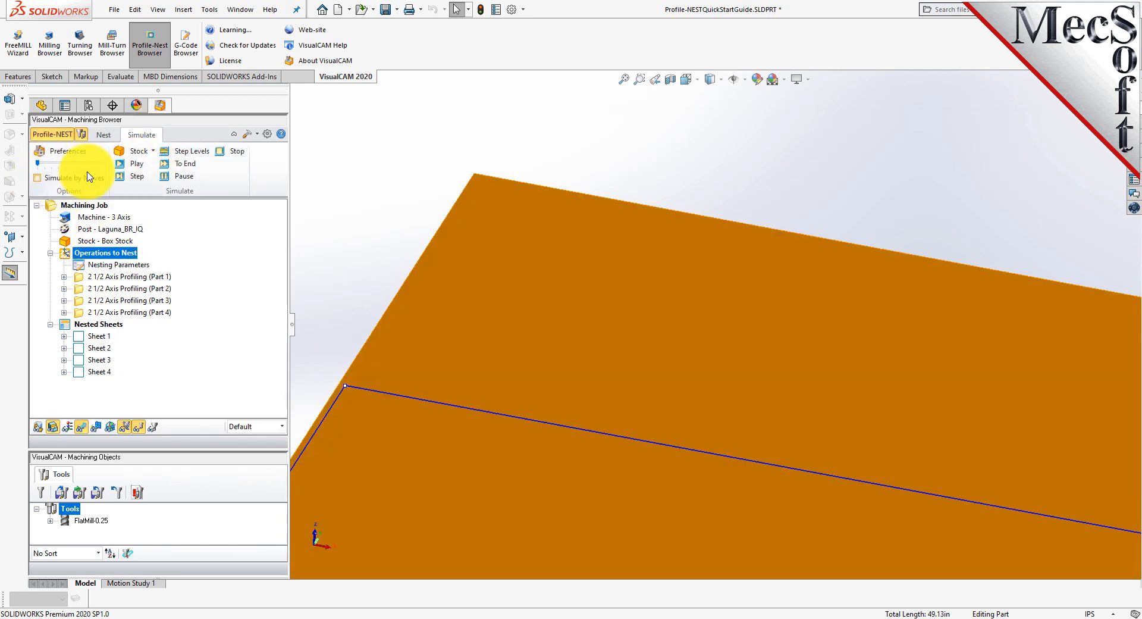
{"action": "left_click", "coordinate": [136, 164]}
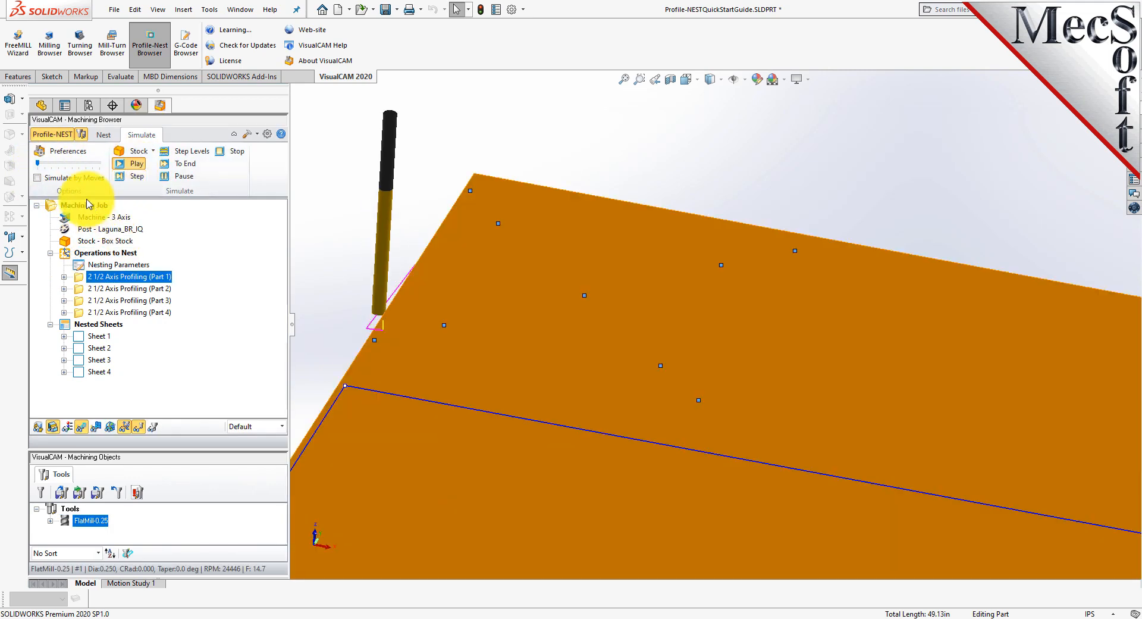
{"action": "left_click_drag", "start_coordinate": [84, 163], "coordinate": [100, 163]}
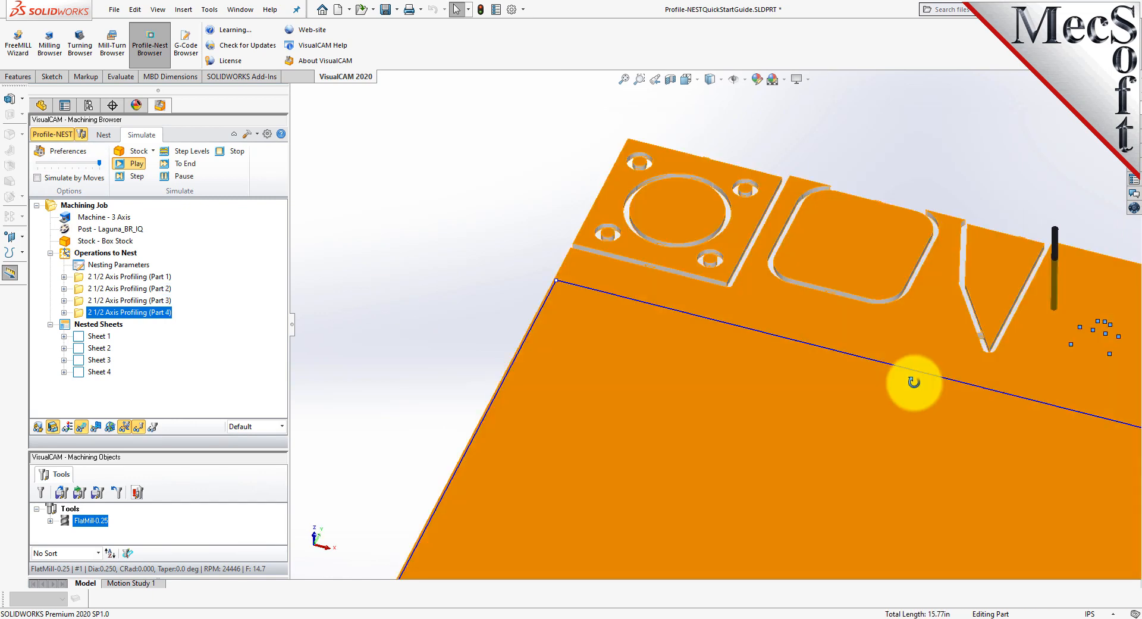
{"action": "middle_click_drag", "start_coordinate": [914, 382], "coordinate": [898, 362]}
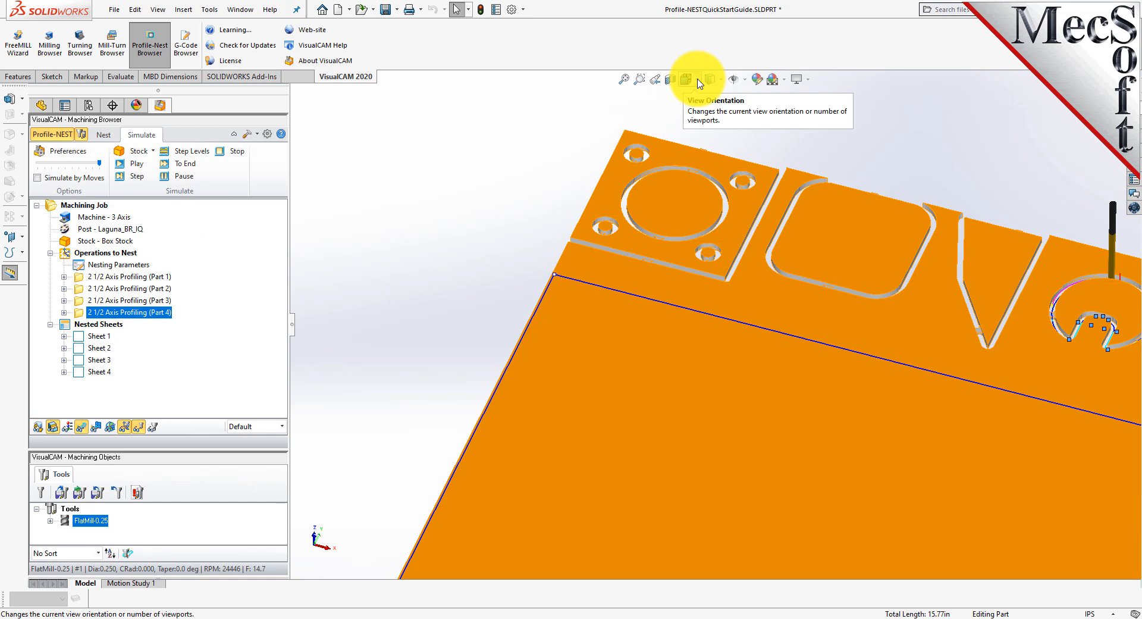
Step: Simulate the cutting of Sheet 1 by moves, run it to the end and show the result in the Front view
{"action": "scroll", "coordinate": [419, 277], "scroll_direction": "up", "scroll_amount": 4}
{"action": "scroll", "coordinate": [684, 310], "scroll_direction": "up", "scroll_amount": 2}
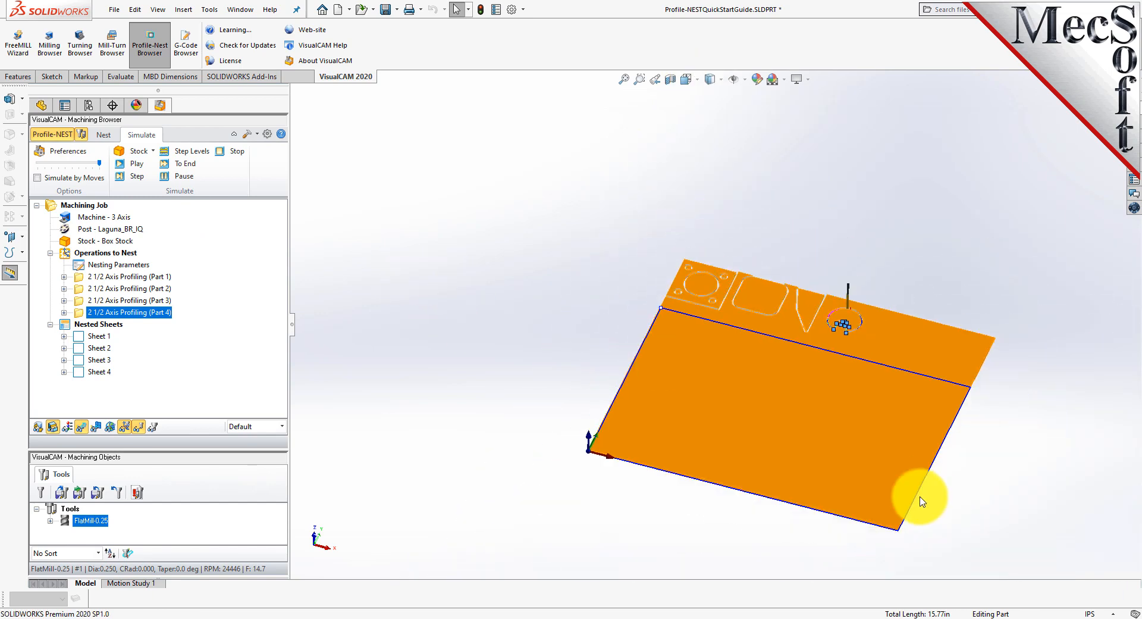
{"action": "scroll", "coordinate": [900, 502], "scroll_direction": "down", "scroll_amount": 2}
{"action": "left_click", "coordinate": [87, 336]}
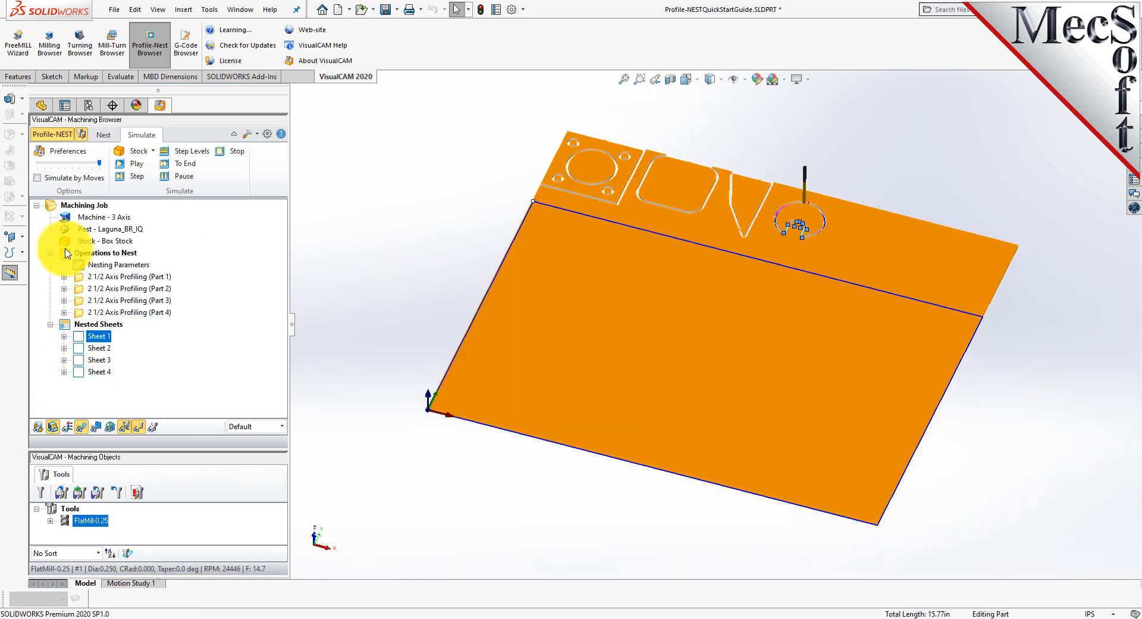
{"action": "left_click", "coordinate": [37, 178]}
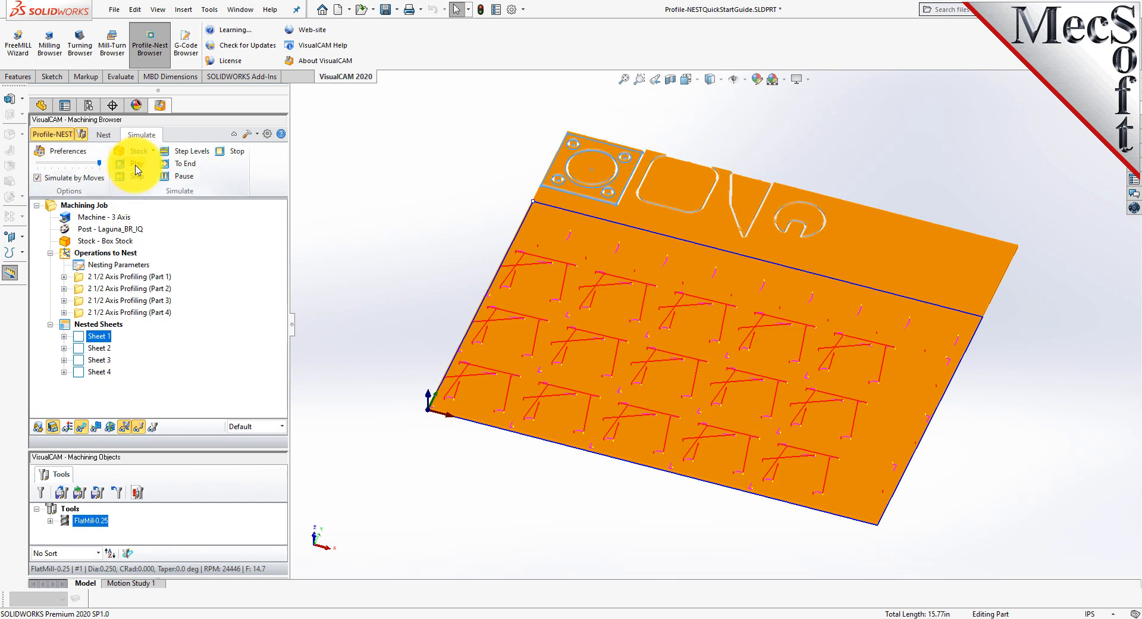
{"action": "left_click", "coordinate": [136, 165]}
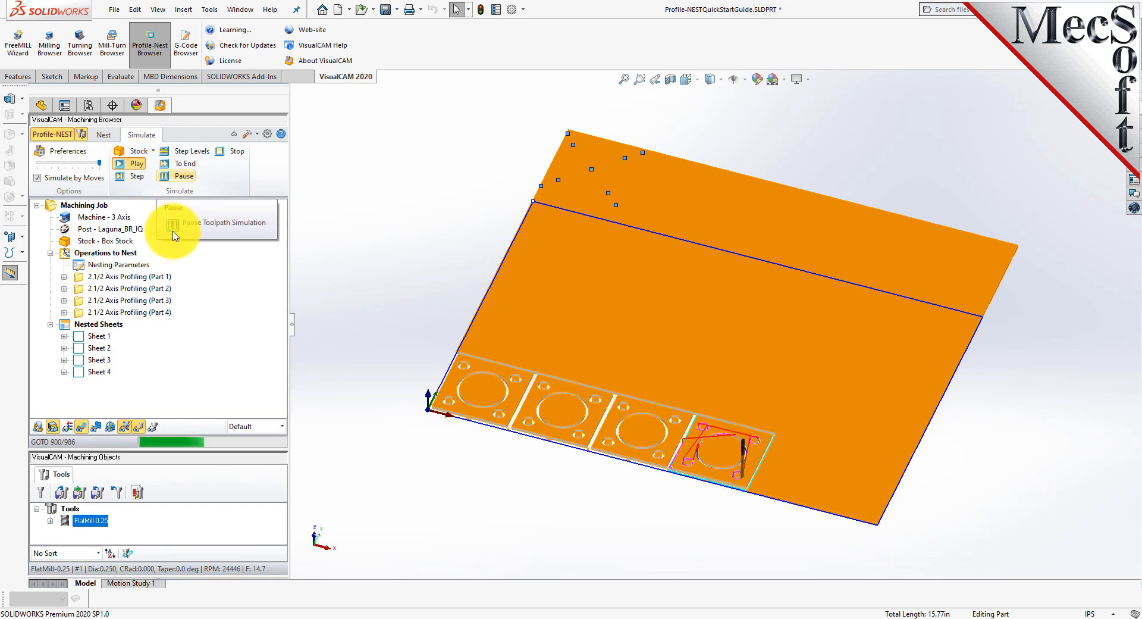
{"action": "left_click", "coordinate": [191, 163]}
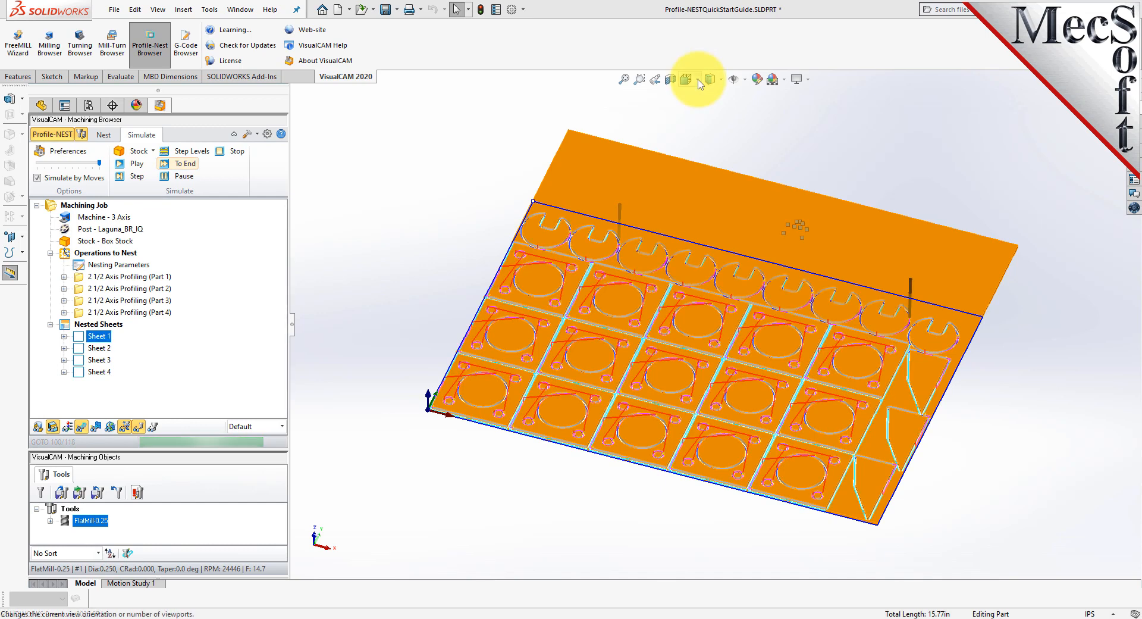
{"action": "left_click", "coordinate": [698, 79]}
{"action": "left_click", "coordinate": [706, 130]}
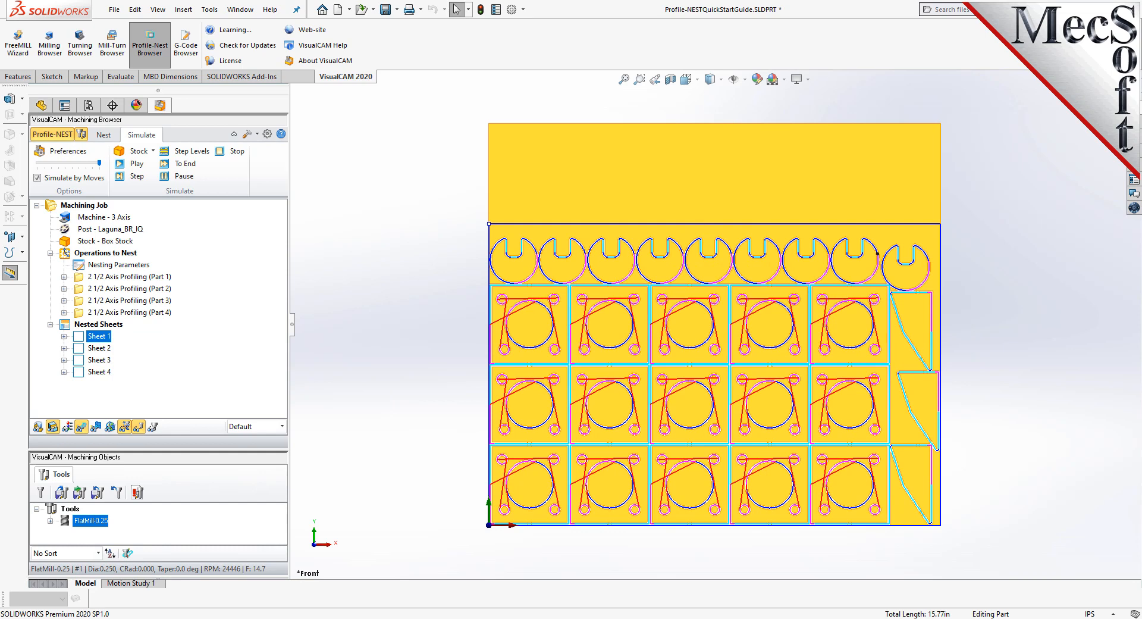
Step: Check the toolpath of the Part 2 profiling operation and execute the nest again to update the nested sheets
{"action": "left_click", "coordinate": [121, 288]}
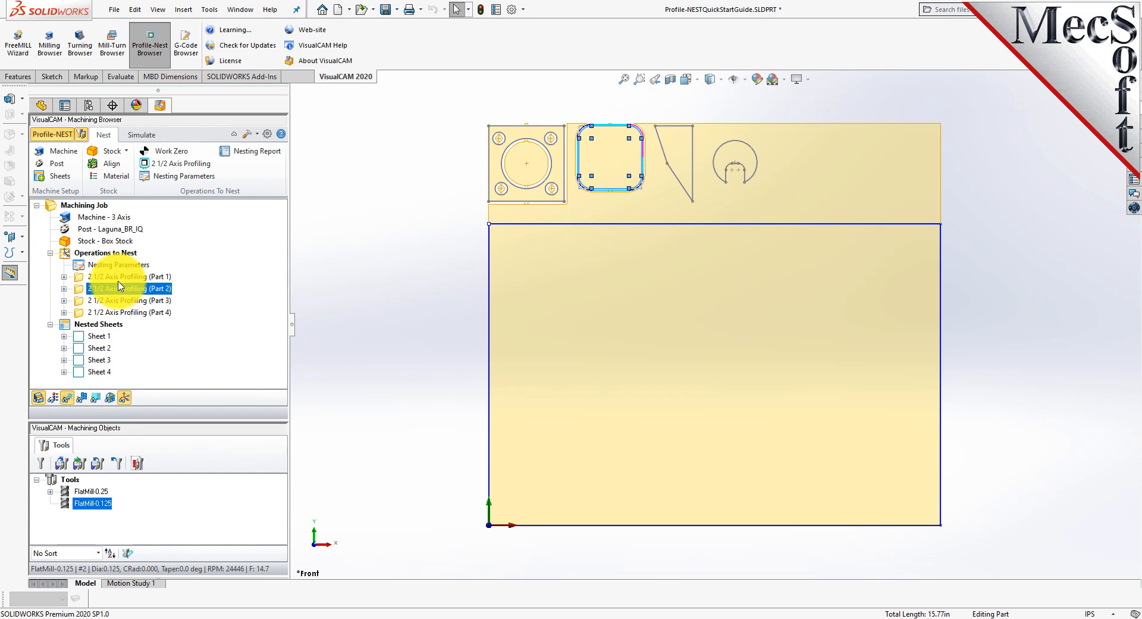
{"action": "left_click", "coordinate": [77, 324]}
{"action": "right_click", "coordinate": [100, 324]}
{"action": "left_click", "coordinate": [143, 334]}
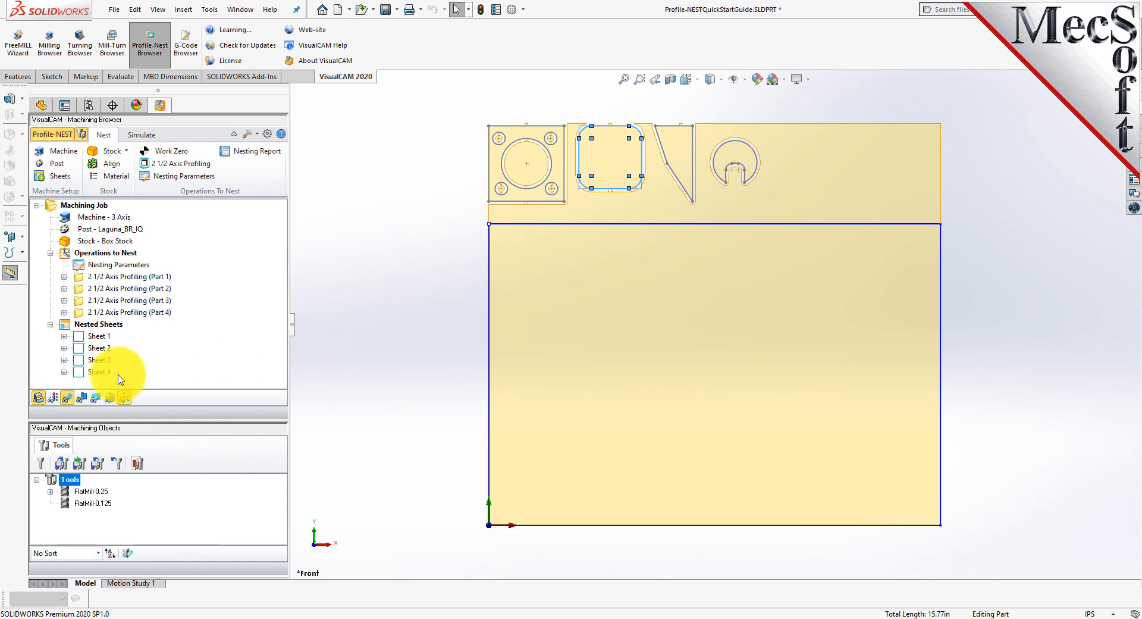
Step: Review the part layouts on Sheets 2, 3 and 4
{"action": "left_click", "coordinate": [83, 348]}
{"action": "left_click", "coordinate": [80, 361]}
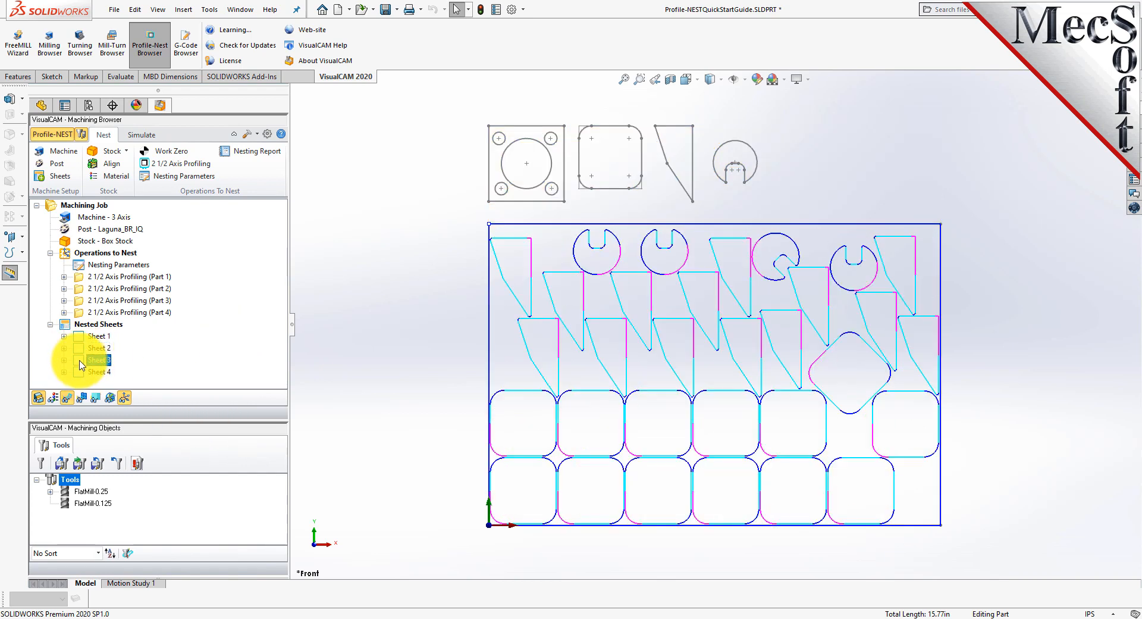
{"action": "left_click", "coordinate": [80, 373]}
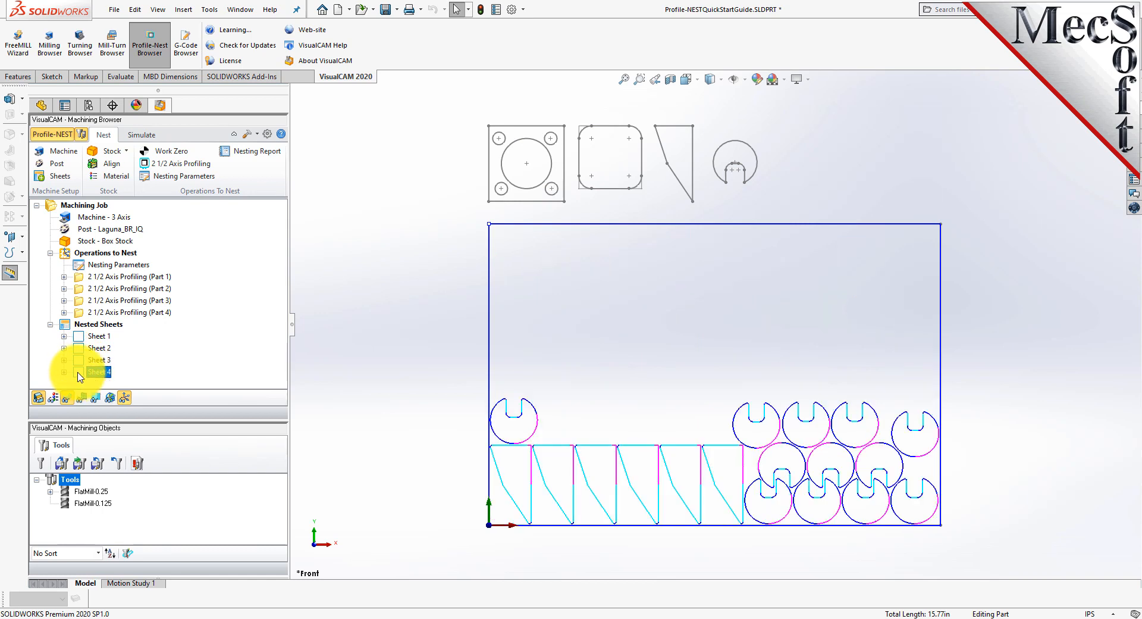
Step: Inspect the machining regions of the nested Part 3 profiling operation 16 on Sheet 1 without changing anything
{"action": "left_click", "coordinate": [63, 336]}
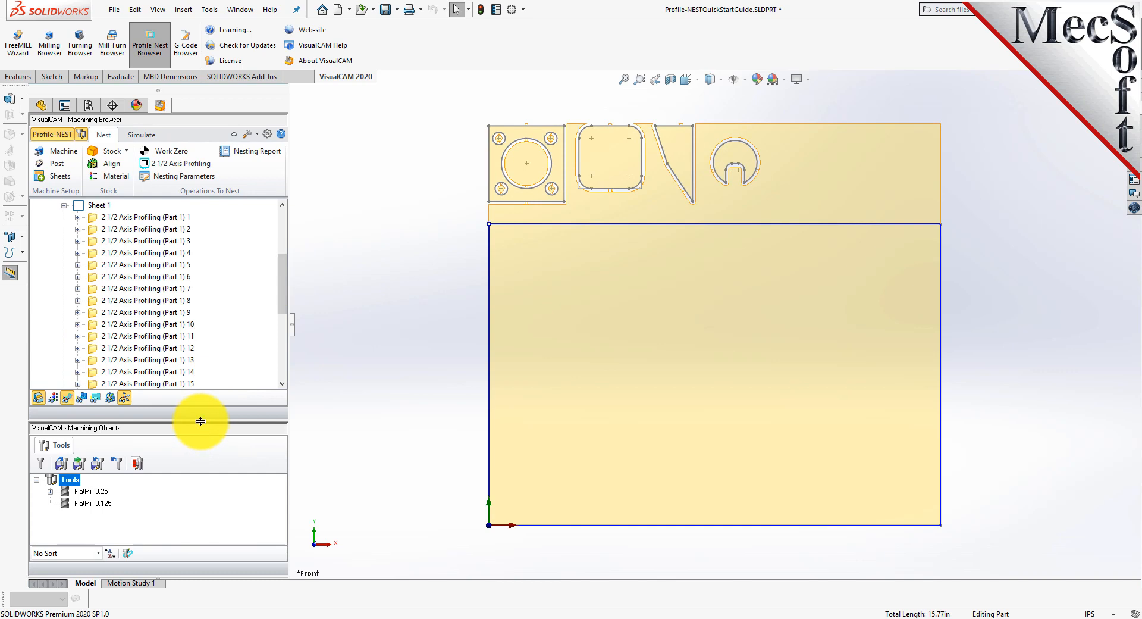
{"action": "left_click_drag", "start_coordinate": [200, 421], "coordinate": [202, 493]}
{"action": "left_click_drag", "start_coordinate": [288, 331], "coordinate": [280, 400]}
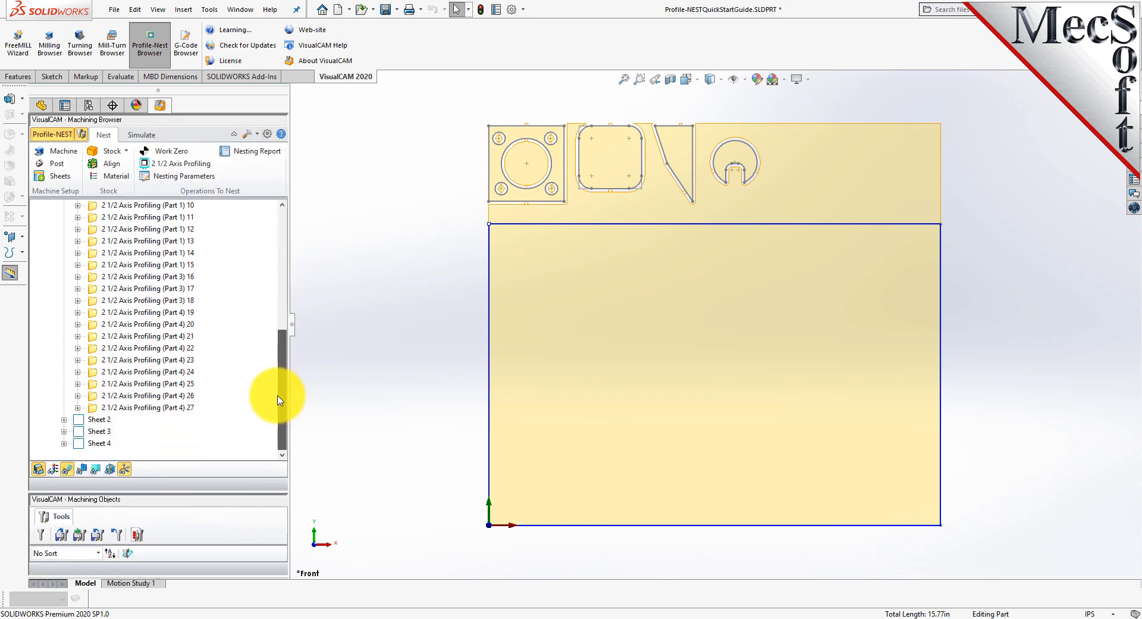
{"action": "left_click", "coordinate": [94, 277]}
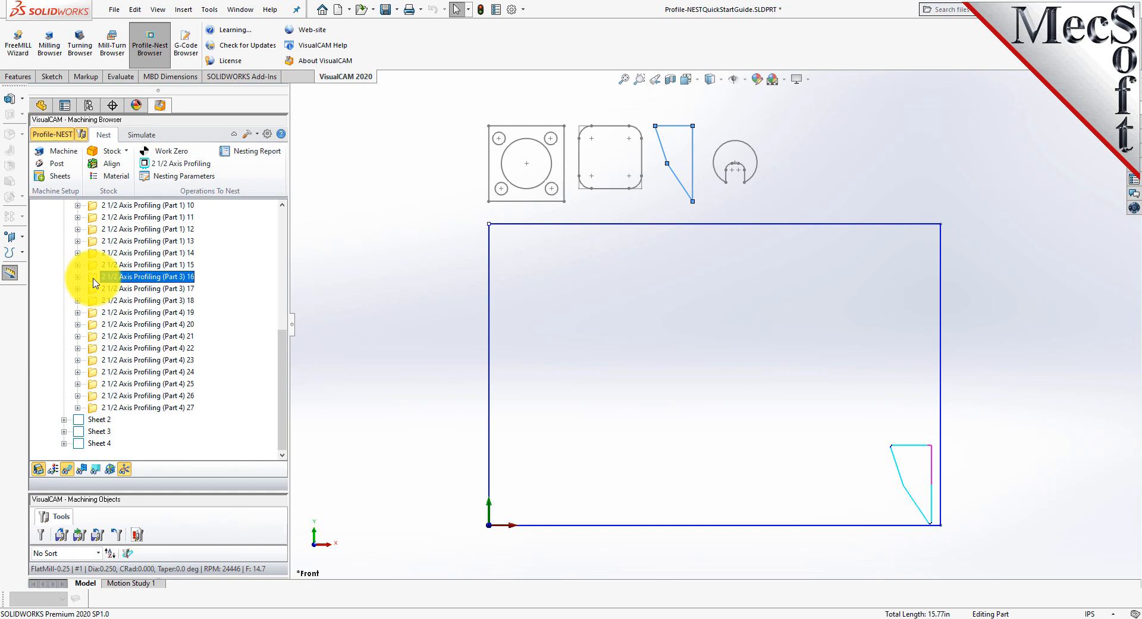
{"action": "double_click", "coordinate": [93, 278]}
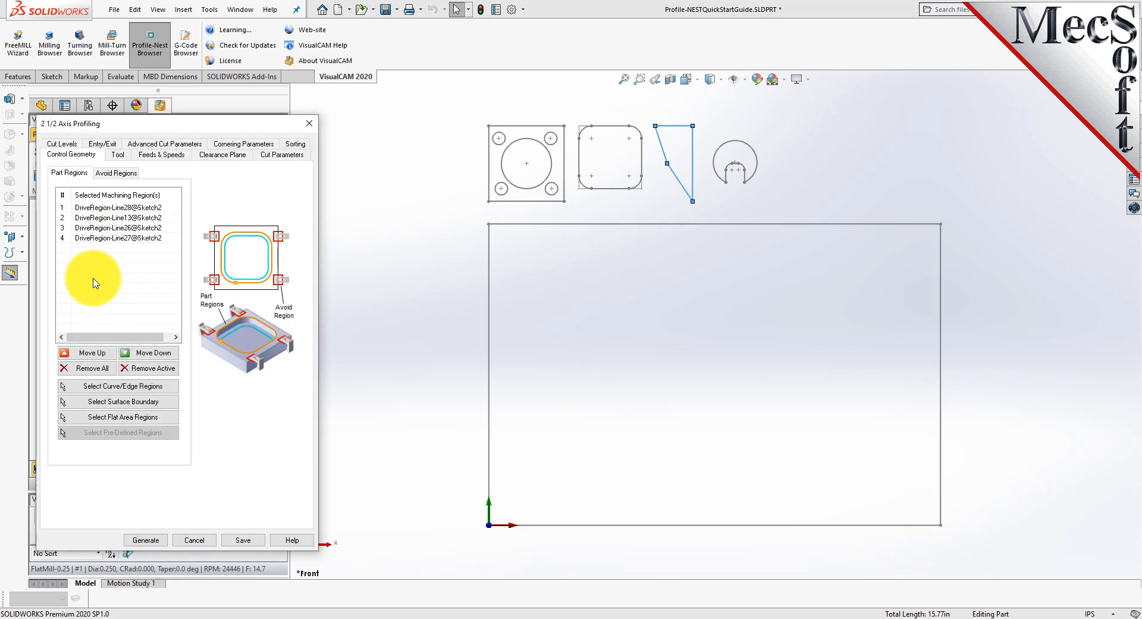
{"action": "left_click", "coordinate": [129, 209]}
{"action": "left_click", "coordinate": [123, 219]}
{"action": "left_click", "coordinate": [123, 239]}
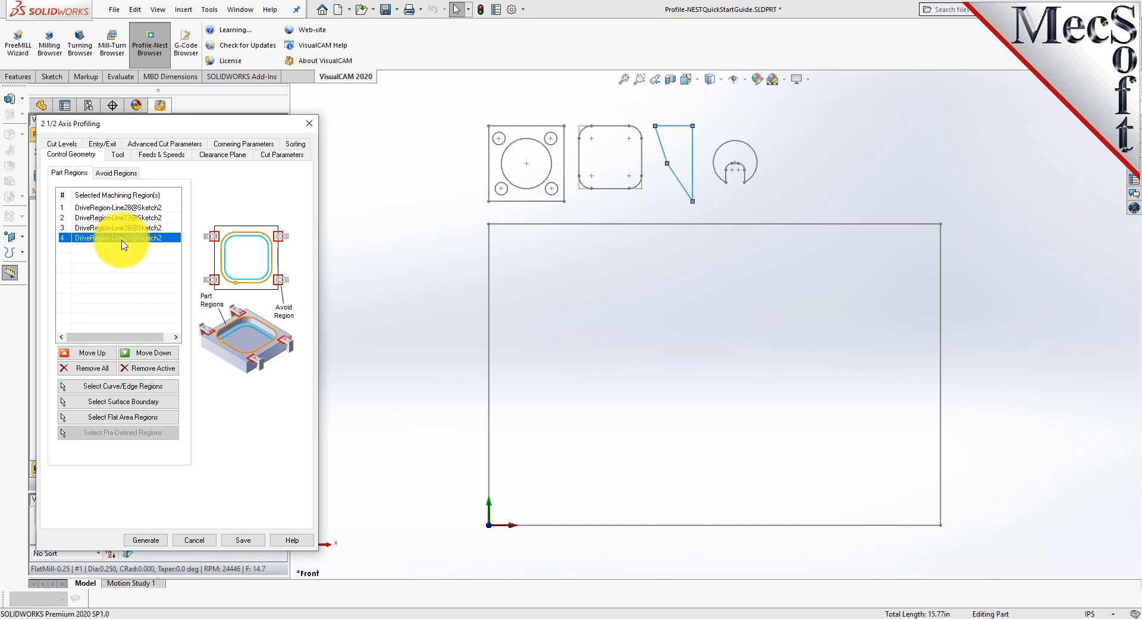
{"action": "left_click", "coordinate": [194, 539]}
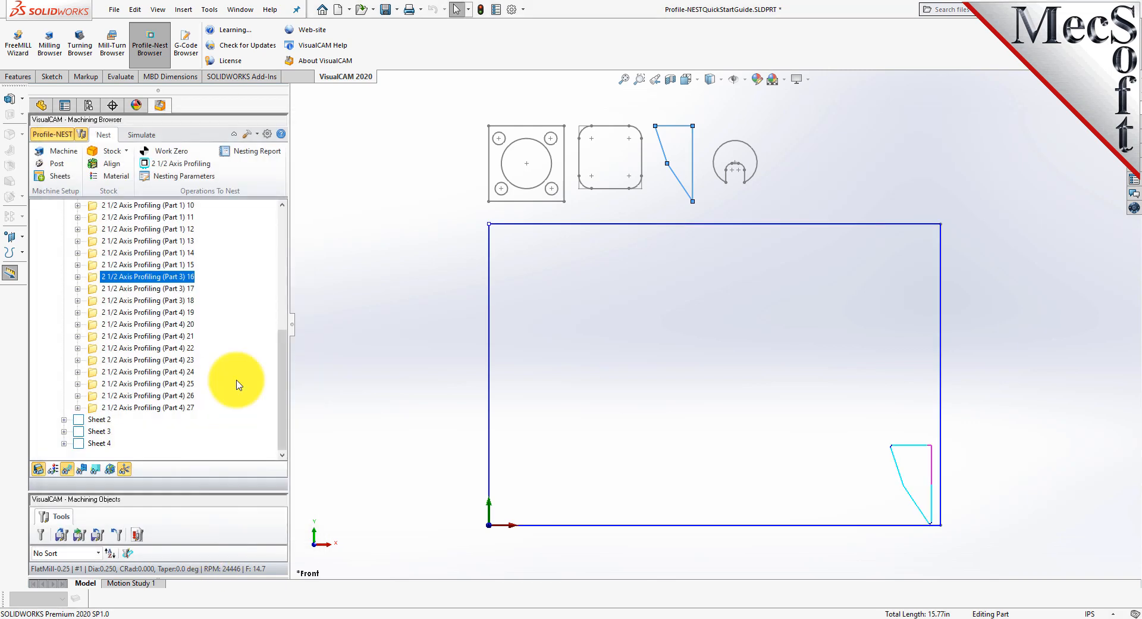
Step: Review the machining operations information for all nested sheets, including tools, cut feeds and machine times
{"action": "scroll", "coordinate": [119, 357], "scroll_direction": "up", "scroll_amount": 6}
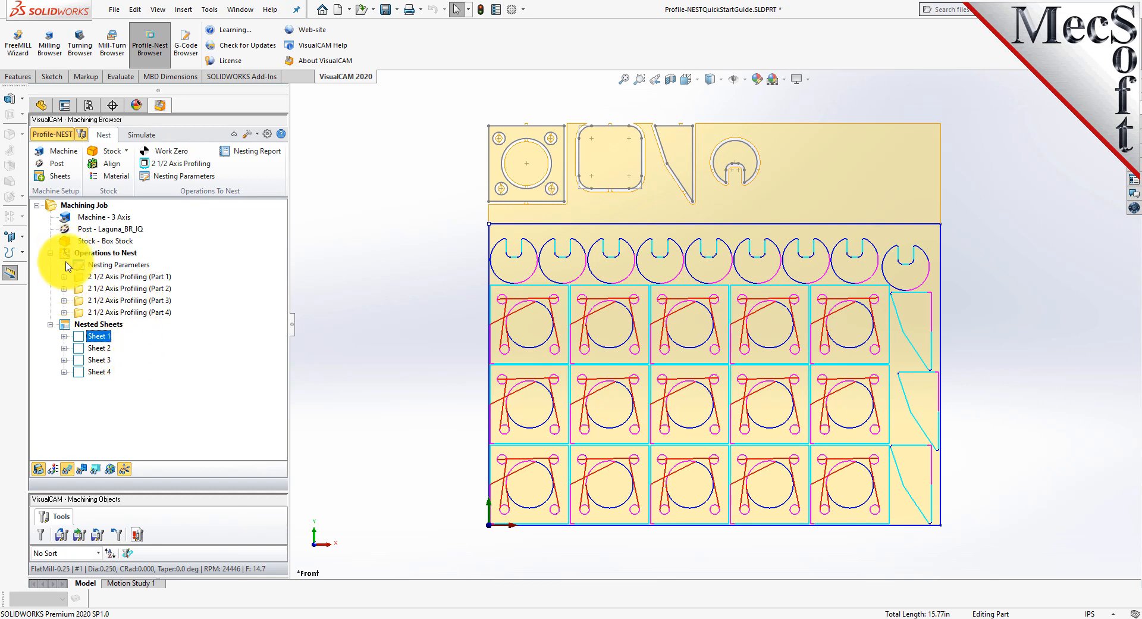
{"action": "right_click", "coordinate": [67, 324]}
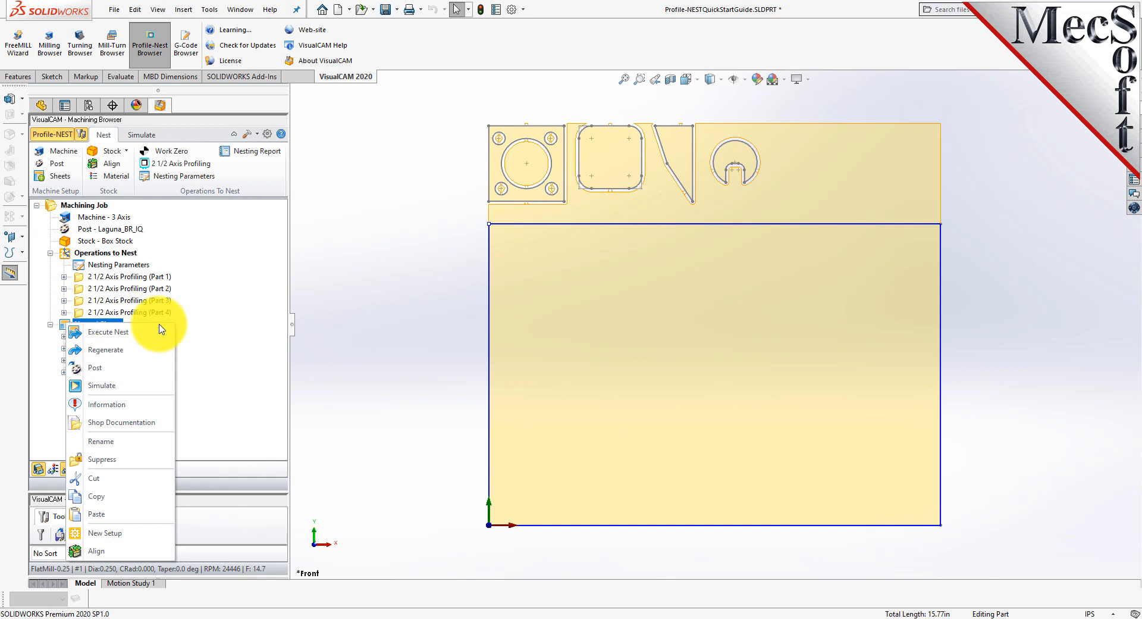
{"action": "left_click", "coordinate": [148, 404]}
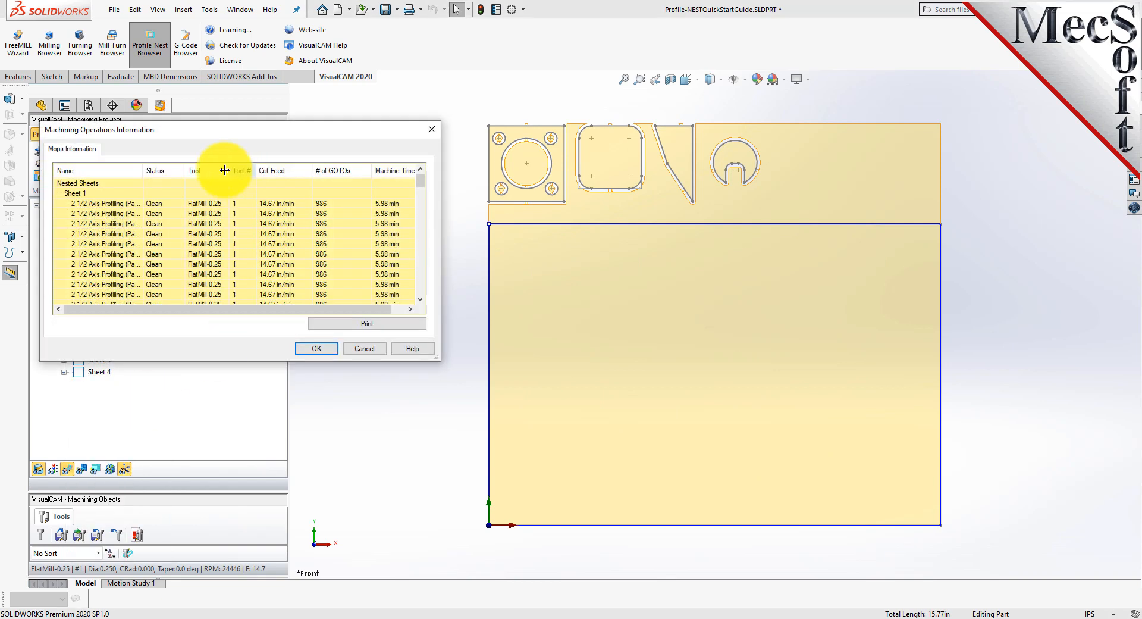
{"action": "left_click_drag", "start_coordinate": [211, 132], "coordinate": [336, 136]}
{"action": "mouse_move", "coordinate": [548, 192]}
{"action": "left_mouse_down"}
{"action": "mouse_move", "coordinate": [548, 304]}
{"action": "mouse_move", "coordinate": [545, 172]}
{"action": "left_mouse_up"}
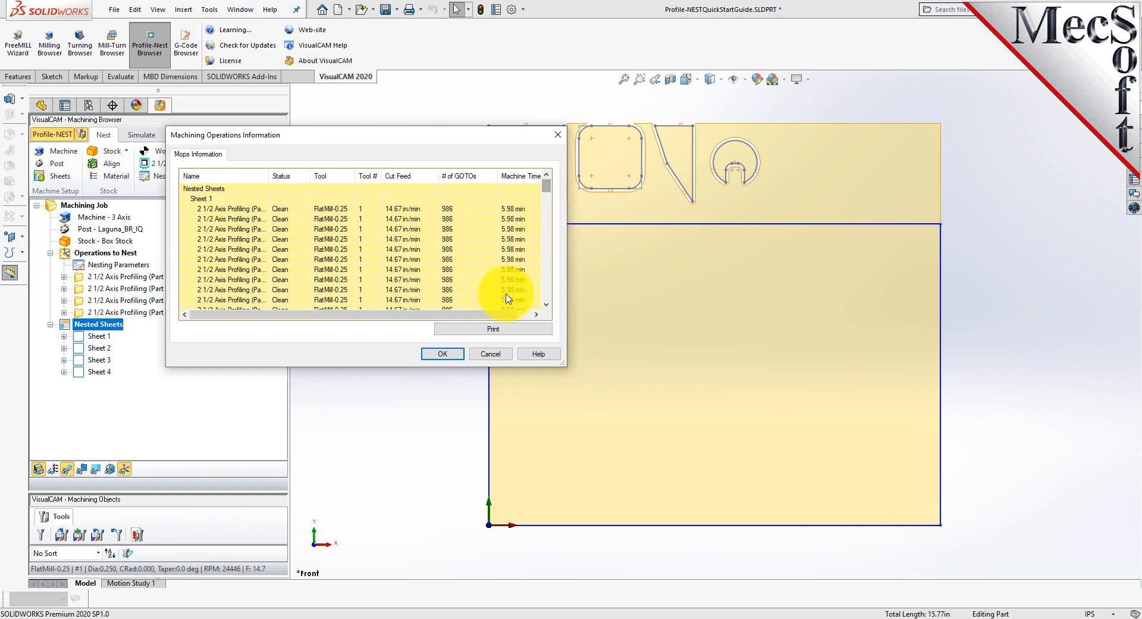
{"action": "left_click", "coordinate": [442, 353]}
Step: Review the machining operations information for Sheet 1 only
{"action": "left_click", "coordinate": [95, 337]}
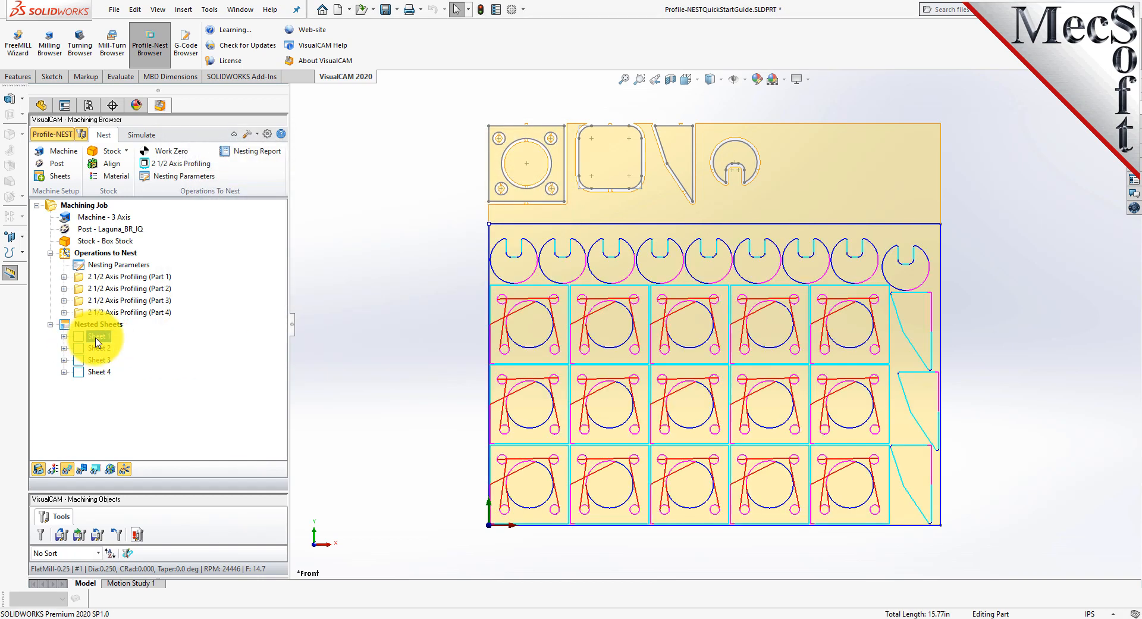
{"action": "right_click", "coordinate": [94, 339]}
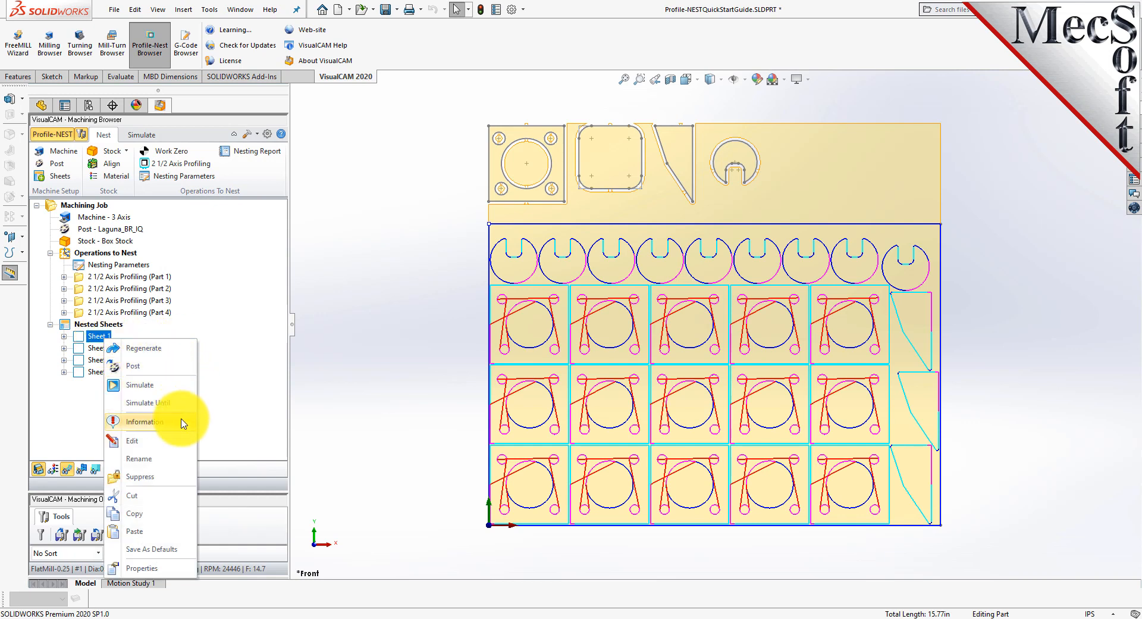
{"action": "left_click", "coordinate": [142, 422]}
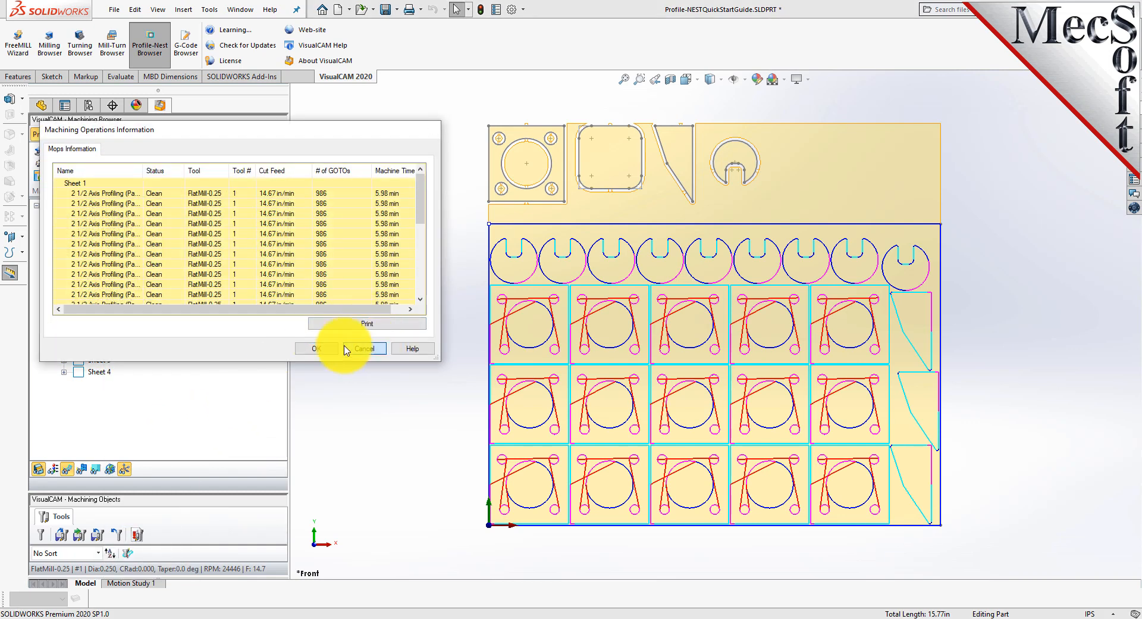
{"action": "left_click", "coordinate": [374, 352]}
Step: Review the machining operations information for the single Part 1 profiling operation
{"action": "left_click", "coordinate": [90, 276]}
{"action": "right_click", "coordinate": [86, 277]}
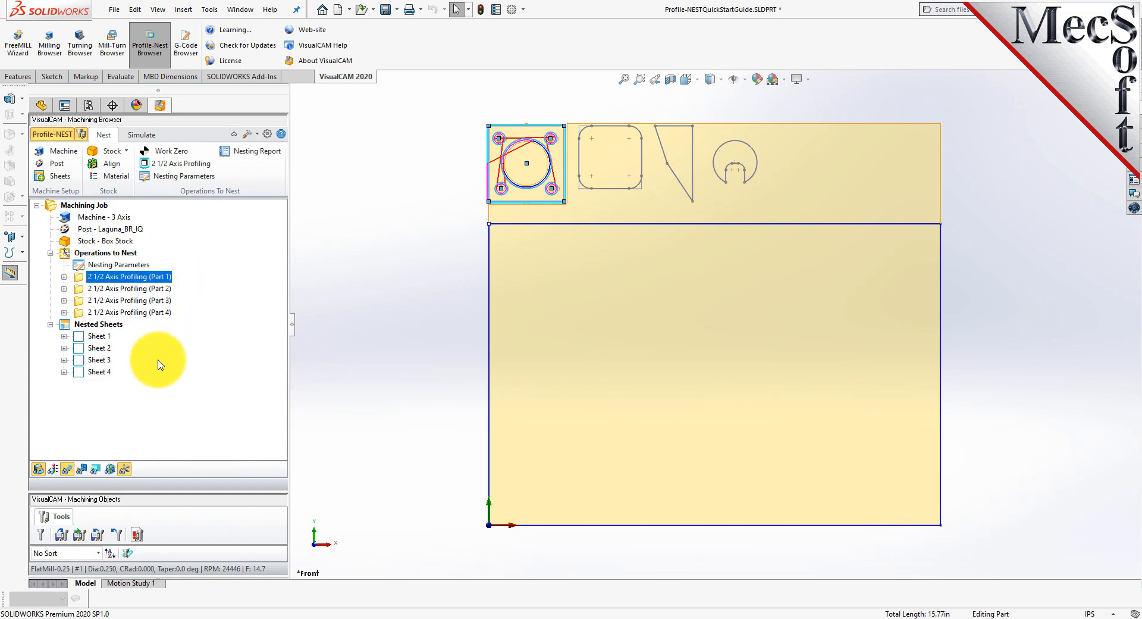
{"action": "left_click", "coordinate": [159, 364]}
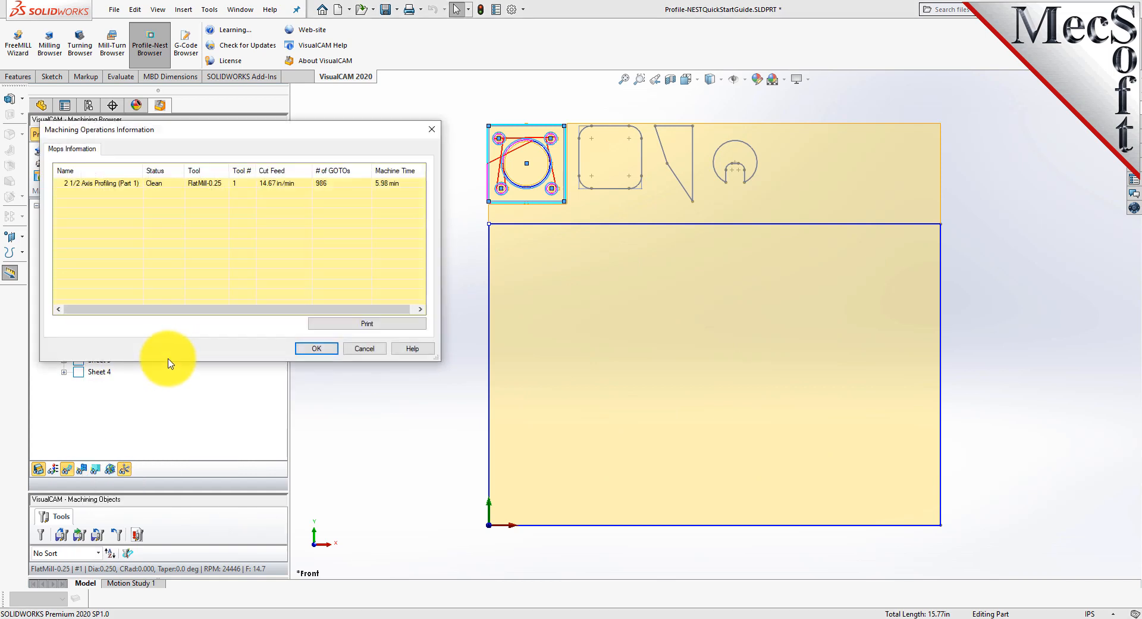
{"action": "left_click", "coordinate": [366, 349]}
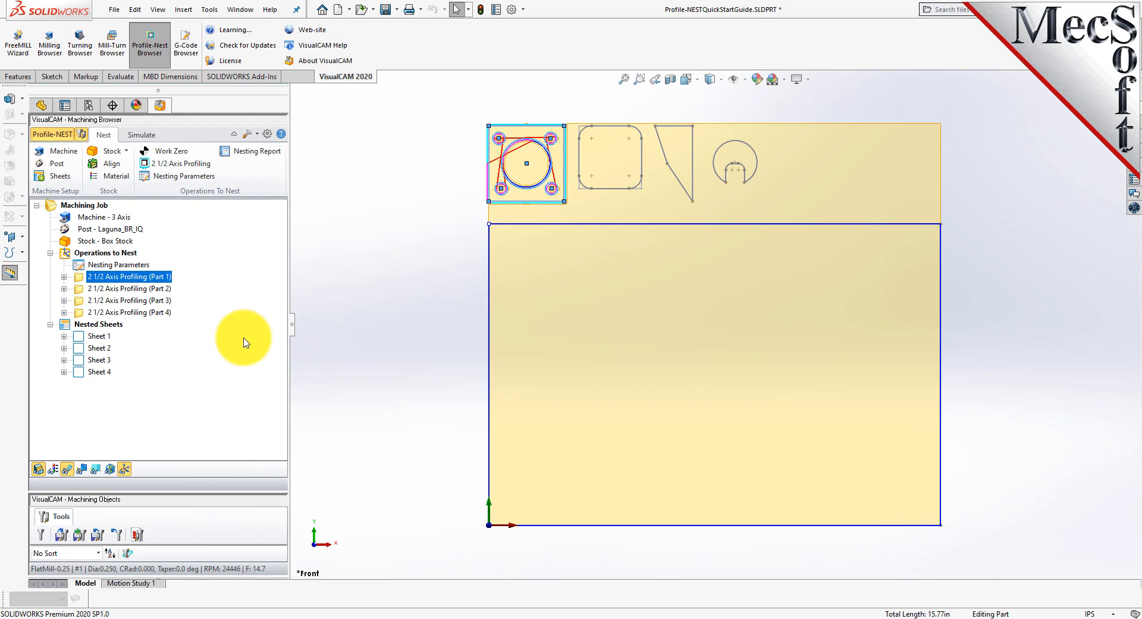
Step: Display the nested toolpaths of Sheet 1 and enlarge the Machining Objects area to show the tool list
{"action": "left_click", "coordinate": [78, 338]}
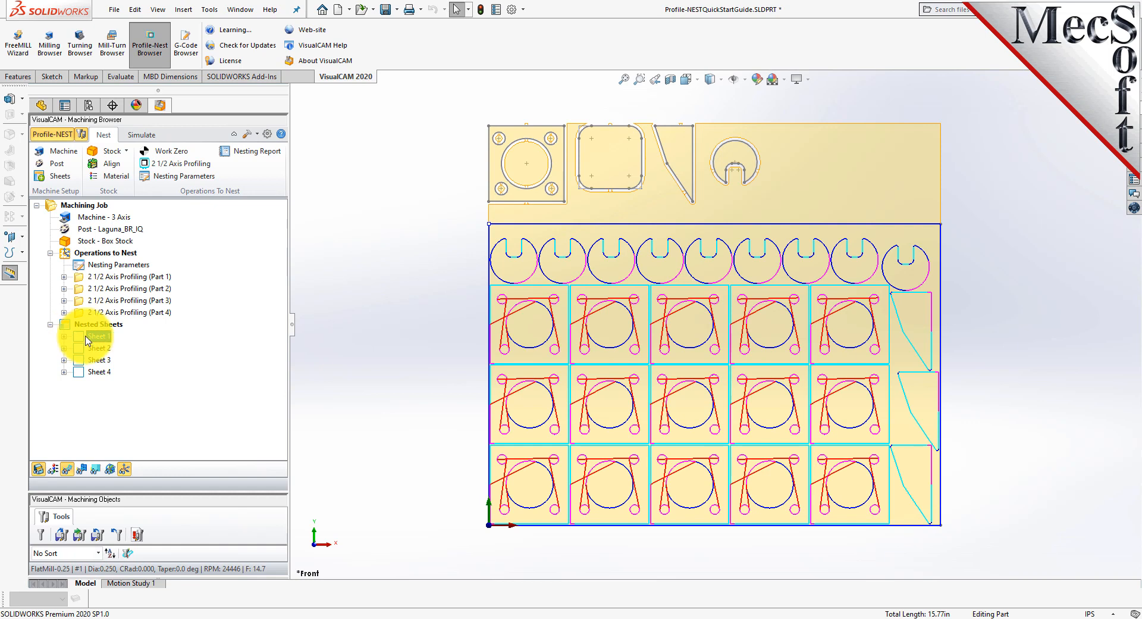
{"action": "right_click", "coordinate": [67, 254]}
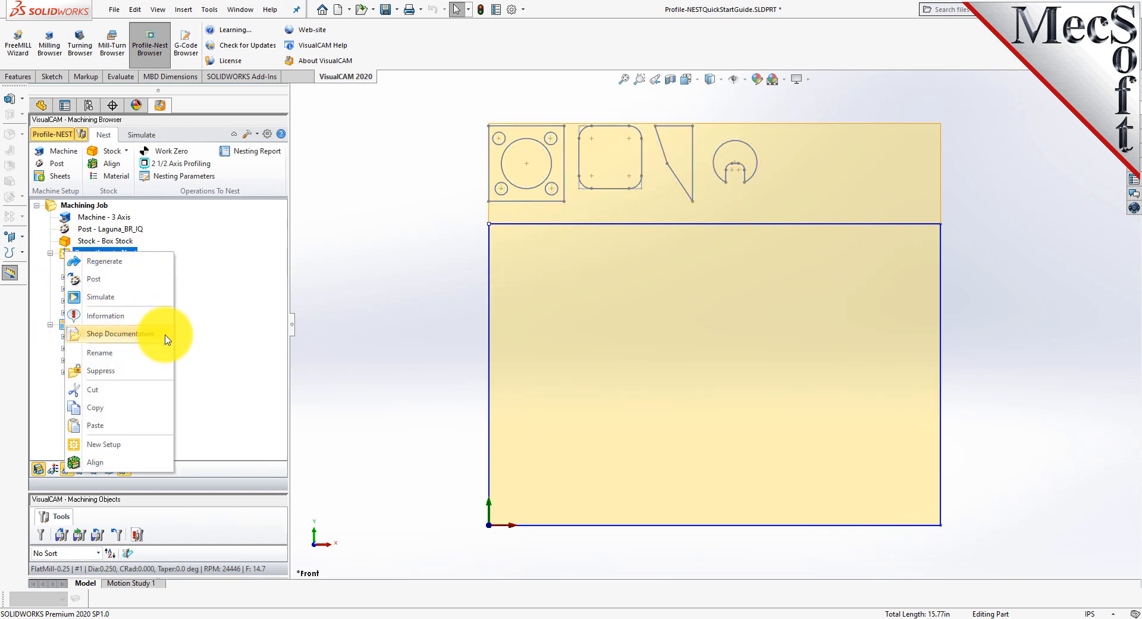
{"action": "left_click", "coordinate": [243, 236]}
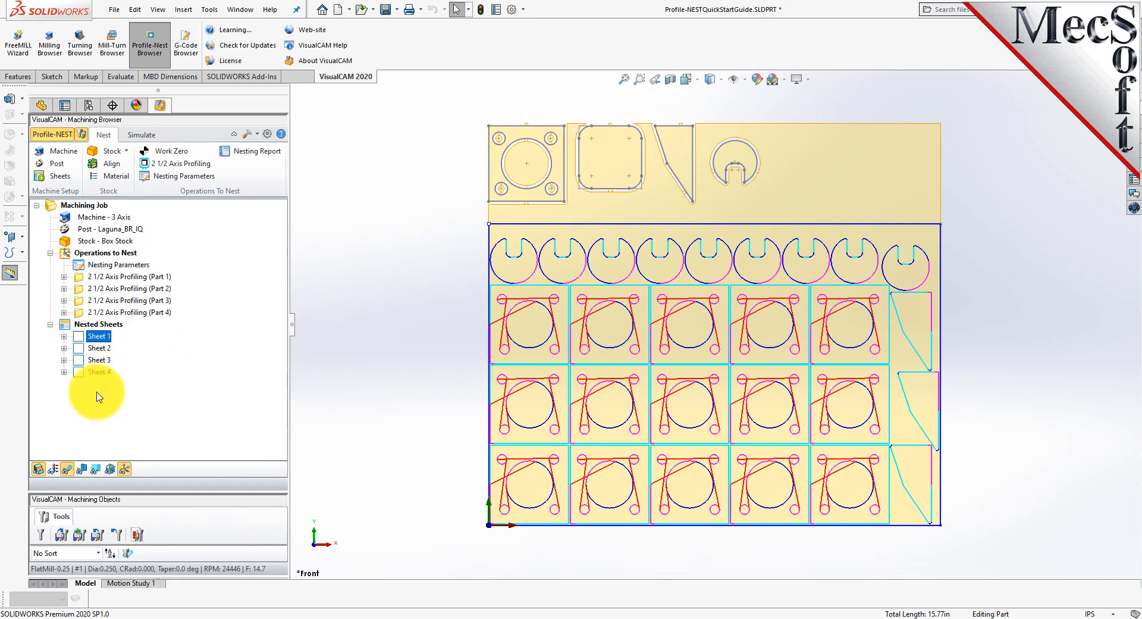
{"action": "left_click_drag", "start_coordinate": [144, 491], "coordinate": [148, 446]}
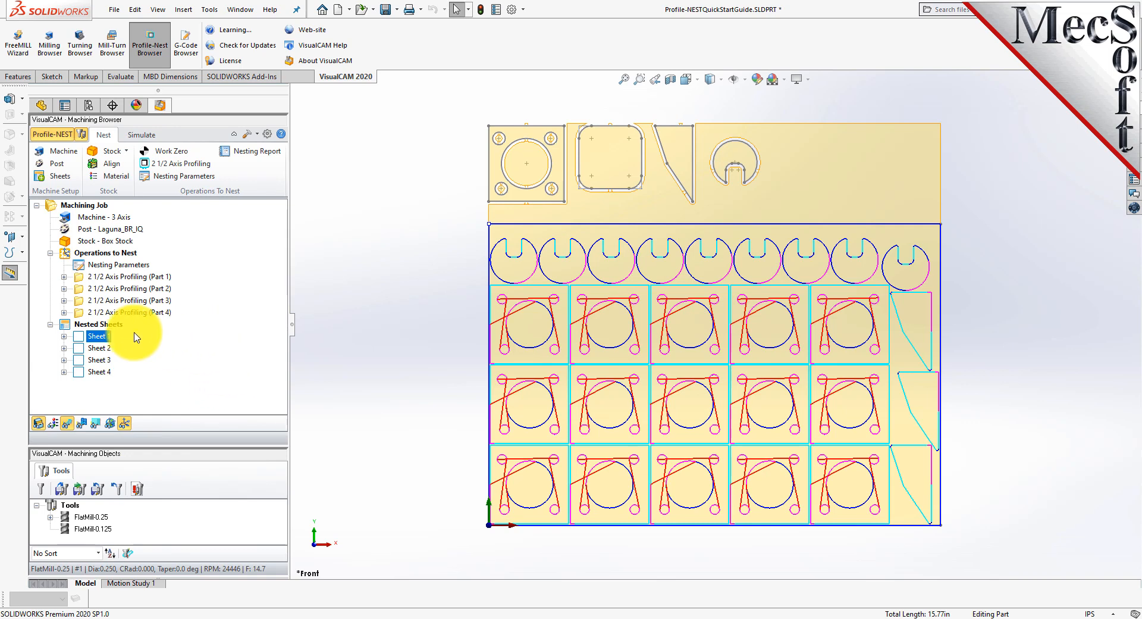
{"action": "left_click", "coordinate": [66, 252]}
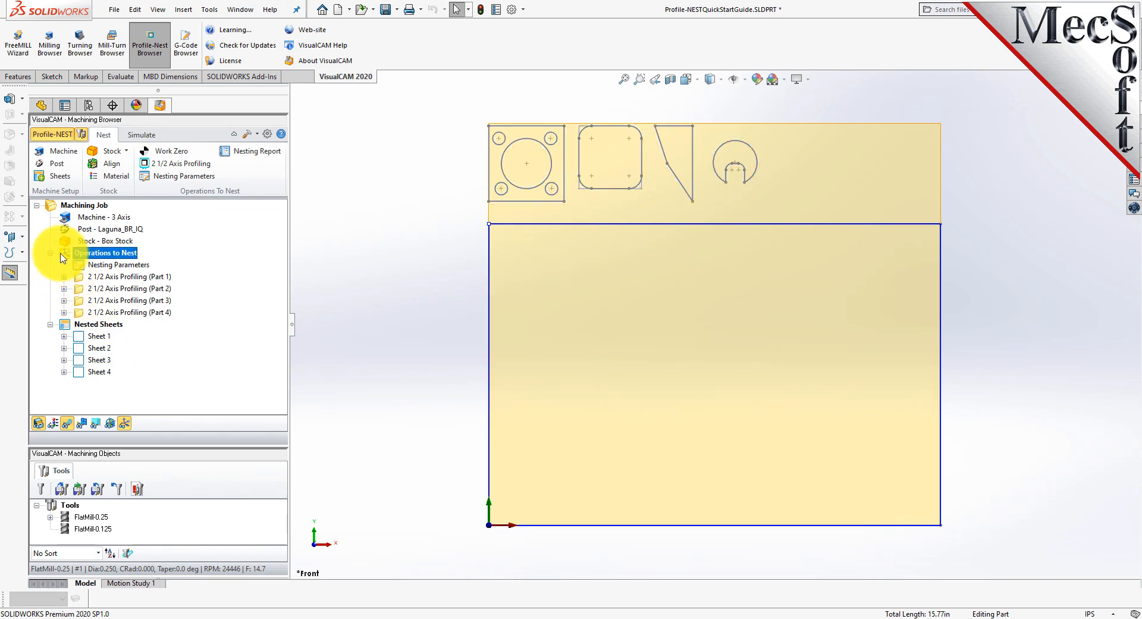
{"action": "left_click", "coordinate": [80, 337]}
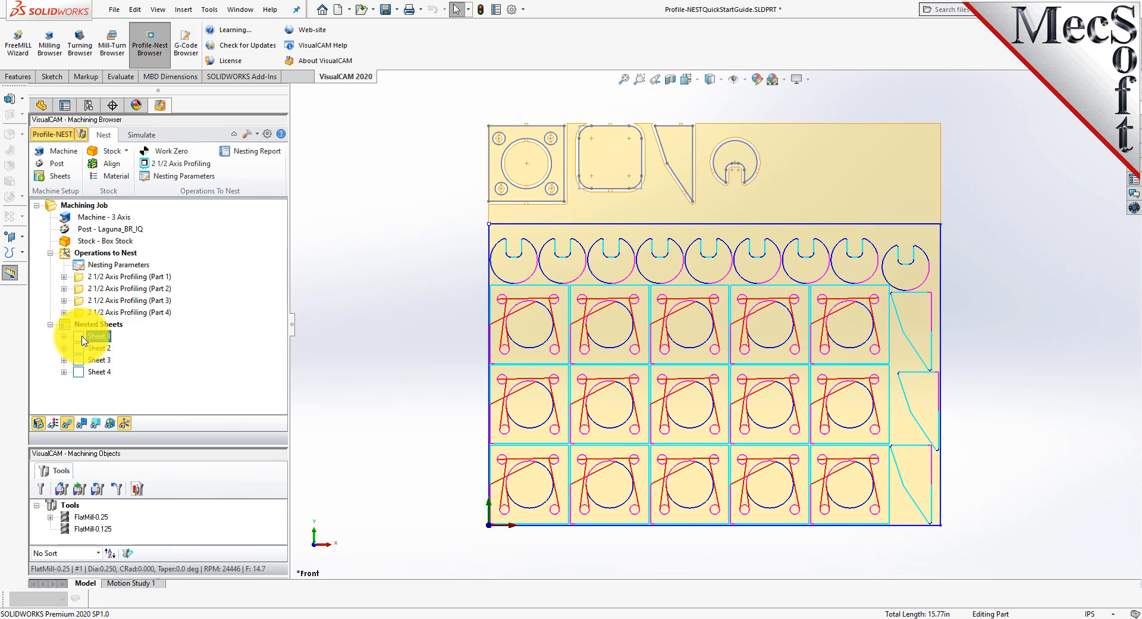
Step: Post the Operations to Nest setup as Profile-NESTQuickStartGuide_Operations to Nest.nc with the Laguna_BR_IQ post, review the G-code and close it
{"action": "right_click", "coordinate": [68, 253]}
{"action": "left_click", "coordinate": [135, 282]}
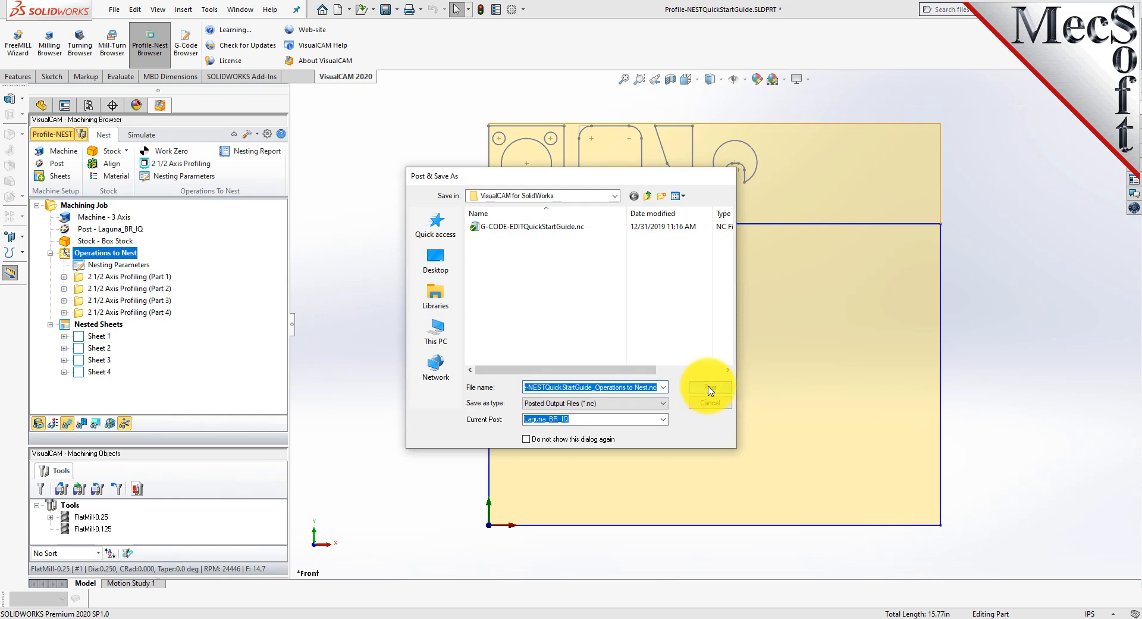
{"action": "left_click", "coordinate": [709, 388]}
{"action": "mouse_move", "coordinate": [868, 192]}
{"action": "left_mouse_down"}
{"action": "mouse_move", "coordinate": [869, 420]}
{"action": "mouse_move", "coordinate": [866, 182]}
{"action": "left_mouse_up"}
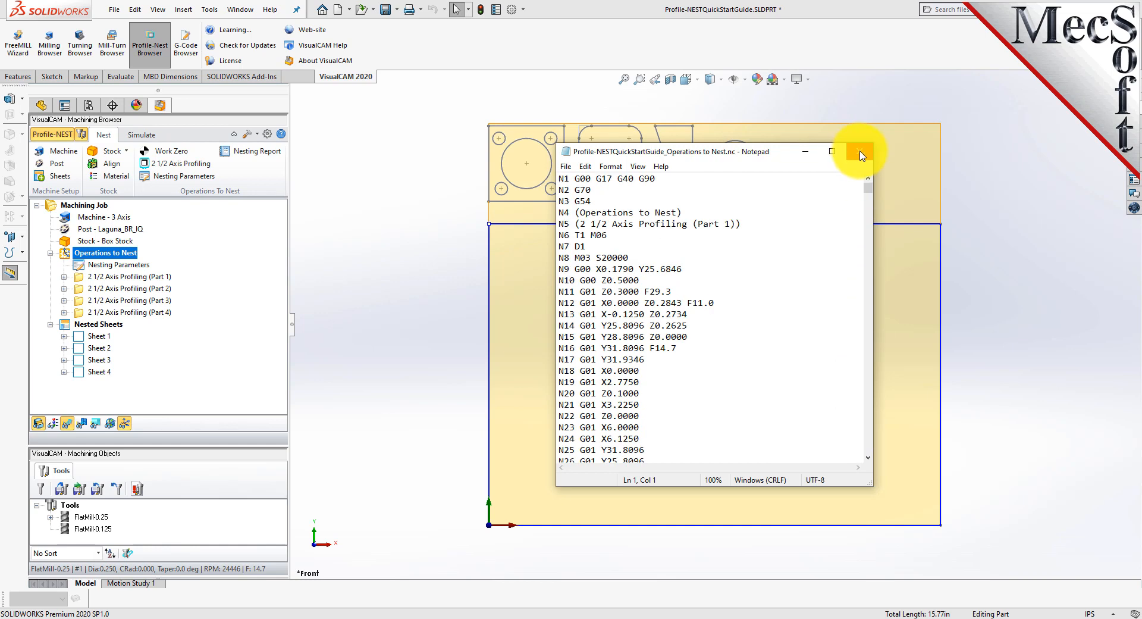
{"action": "left_click", "coordinate": [860, 153]}
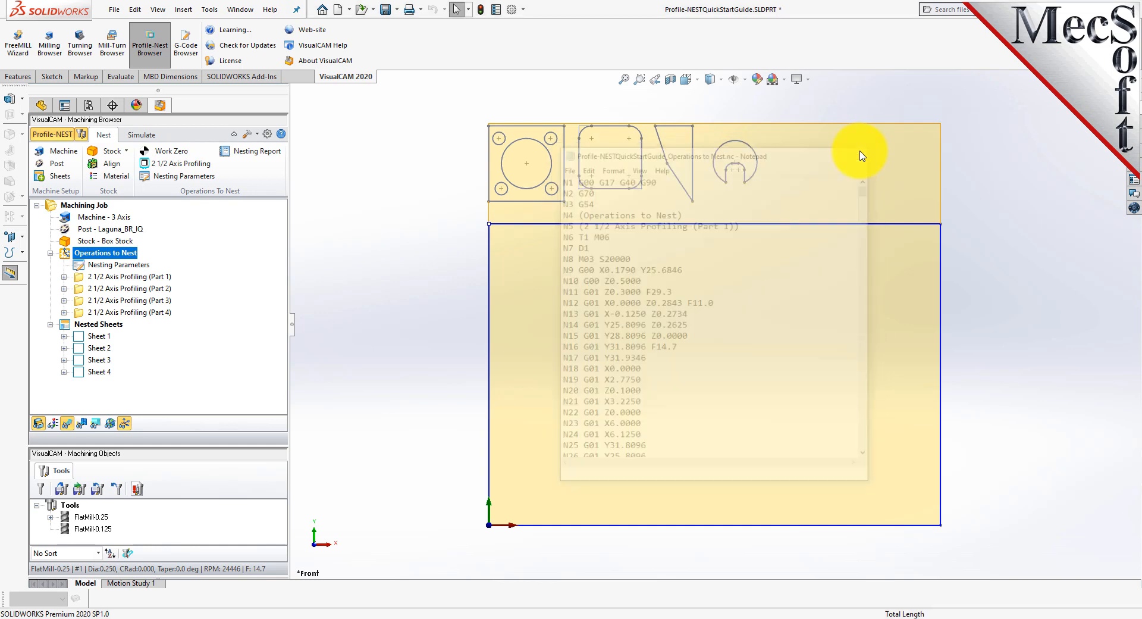
Step: Post Sheet 1 as Profile-NESTQuickStartGuide_Sheet 1.nc with the Laguna_BR_IQ post, look over the G-code and close it
{"action": "left_click", "coordinate": [80, 336]}
{"action": "right_click", "coordinate": [100, 337]}
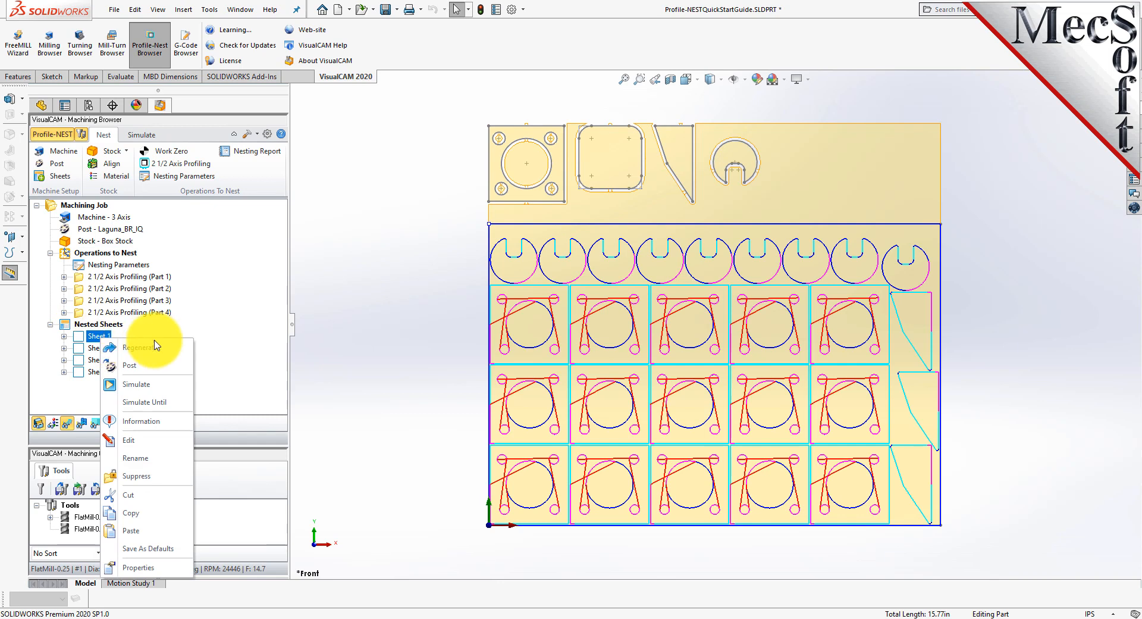
{"action": "left_click", "coordinate": [164, 369]}
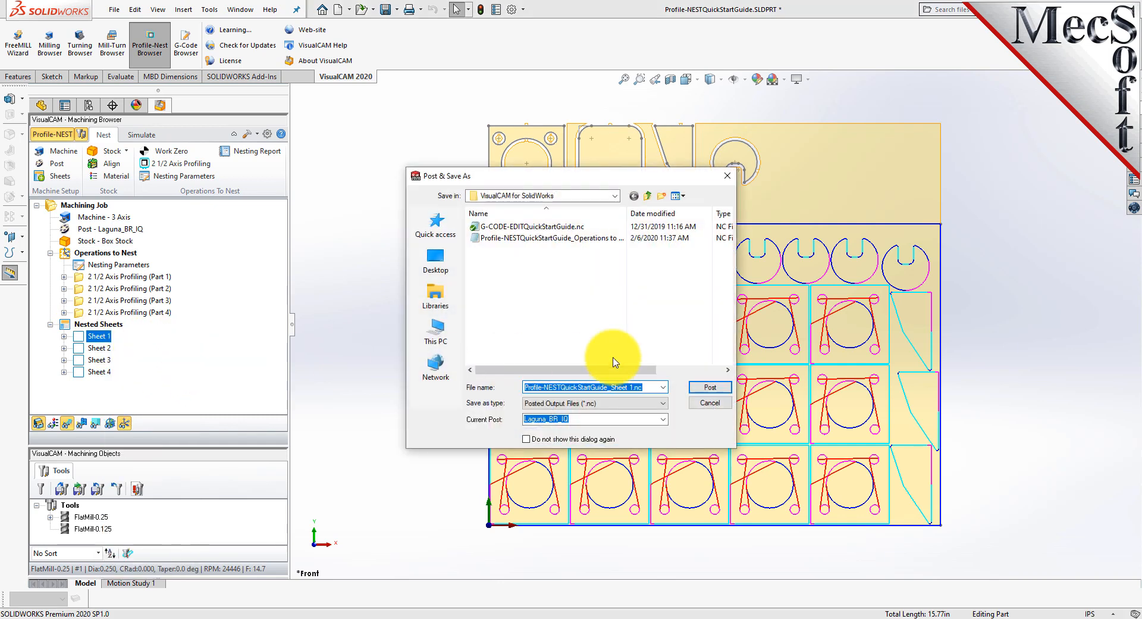
{"action": "left_click", "coordinate": [711, 388]}
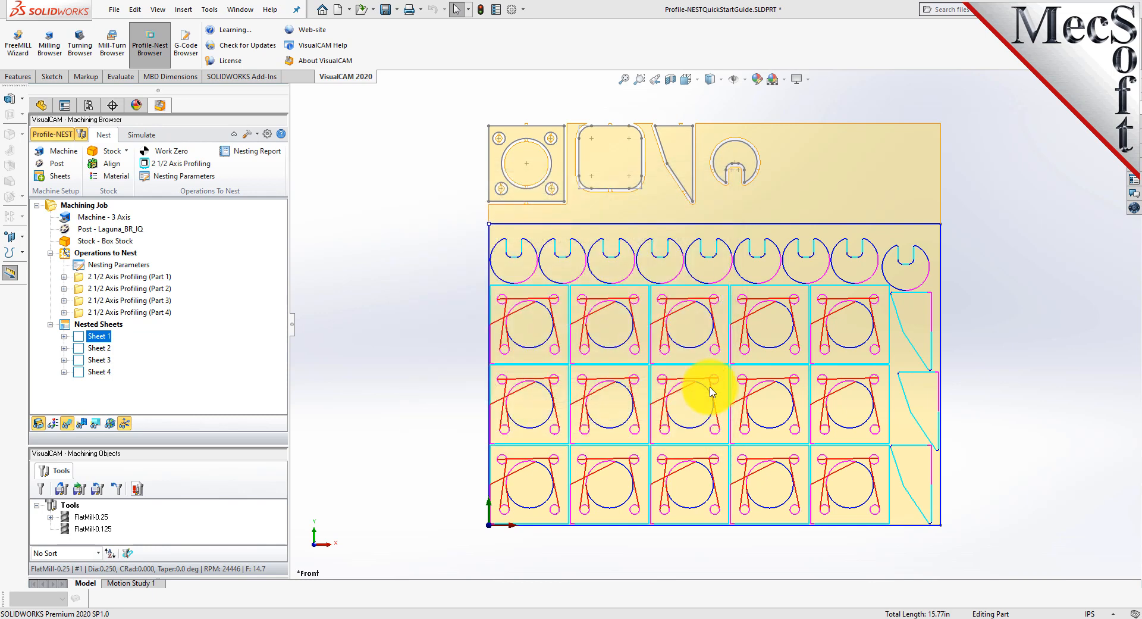
{"action": "mouse_move", "coordinate": [868, 182]}
{"action": "left_mouse_down"}
{"action": "mouse_move", "coordinate": [864, 455]}
{"action": "mouse_move", "coordinate": [860, 175]}
{"action": "left_mouse_up"}
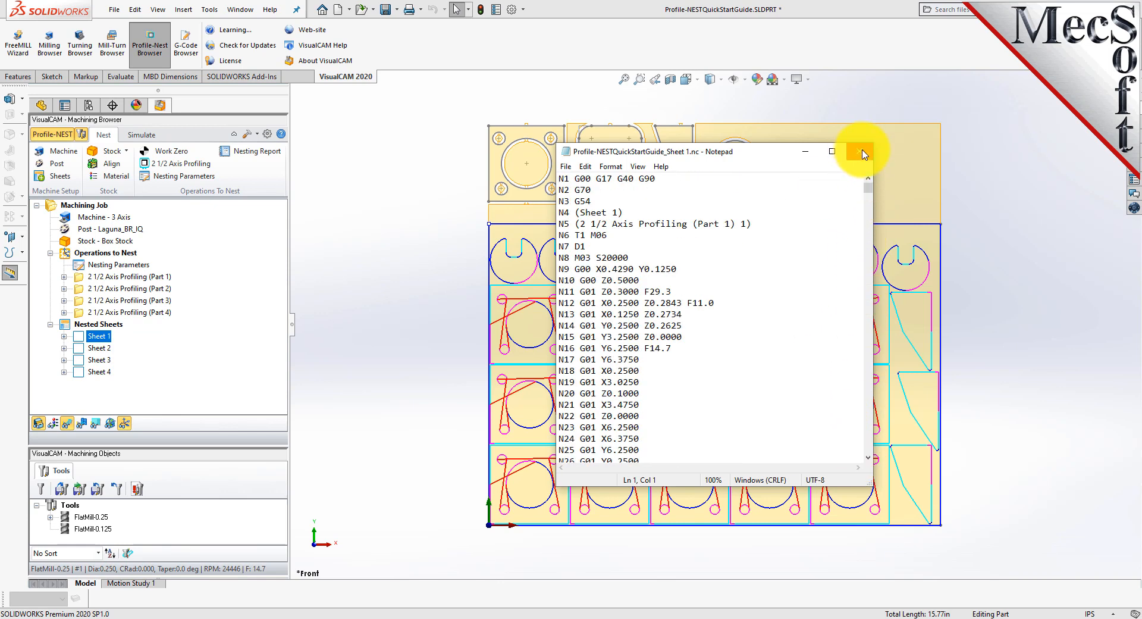
{"action": "left_click", "coordinate": [861, 153]}
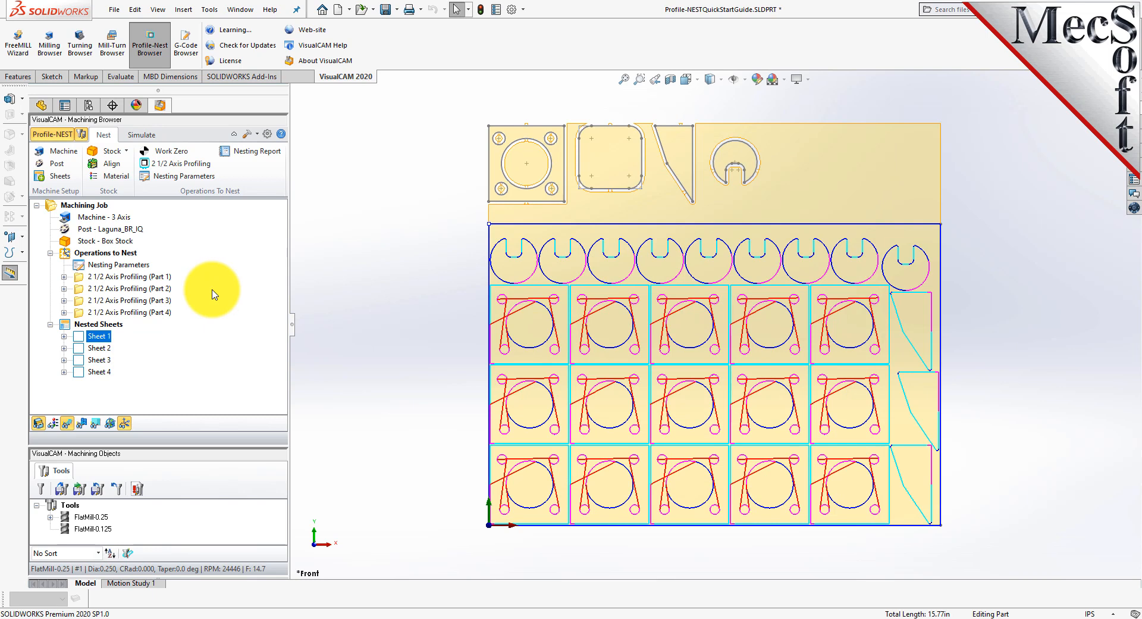
Step: Post only the first Part 1 profiling operation of Sheet 1, close its G-code file and collapse the sheet's operation list
{"action": "left_click", "coordinate": [64, 337]}
{"action": "right_click", "coordinate": [94, 218]}
{"action": "left_click", "coordinate": [156, 245]}
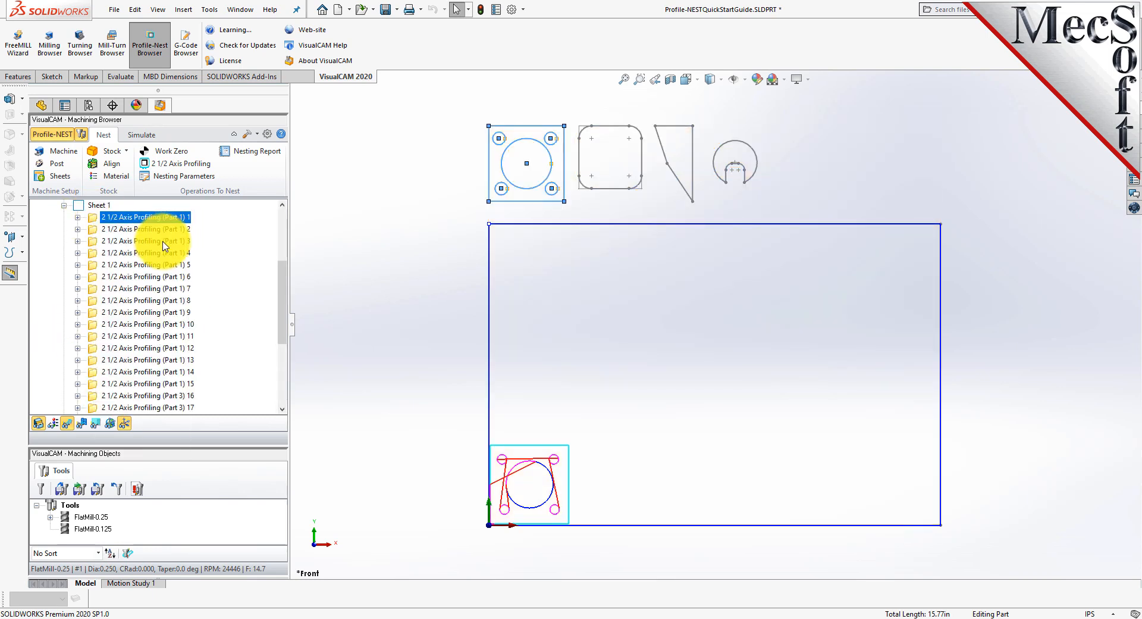
{"action": "left_click", "coordinate": [710, 387]}
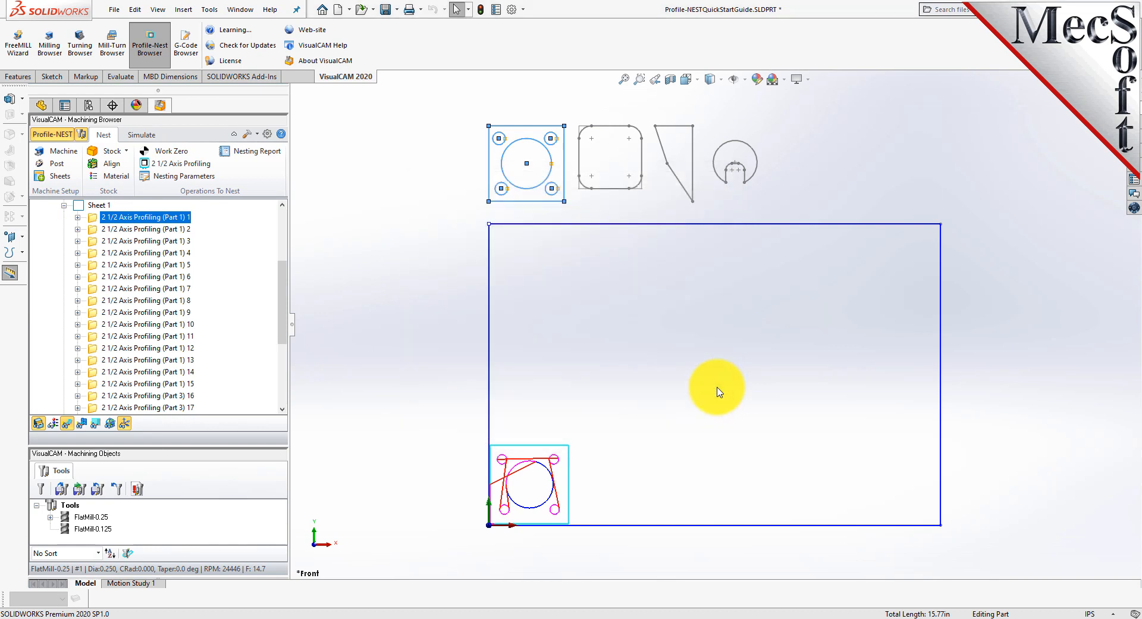
{"action": "left_click_drag", "start_coordinate": [871, 192], "coordinate": [865, 157]}
{"action": "left_click", "coordinate": [865, 156]}
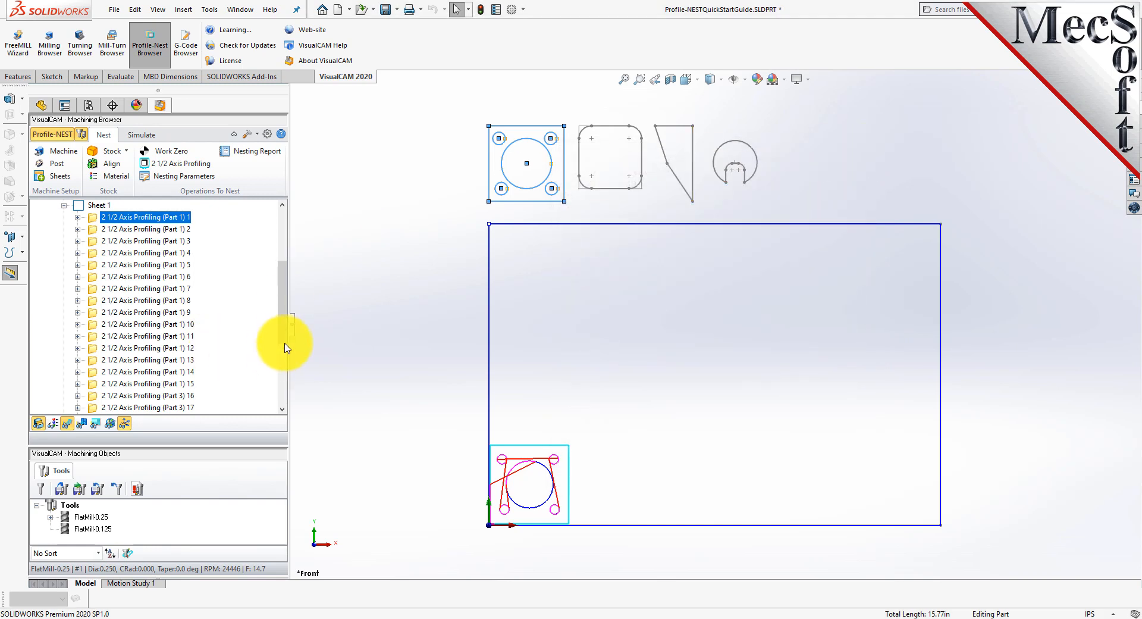
{"action": "left_click", "coordinate": [64, 205]}
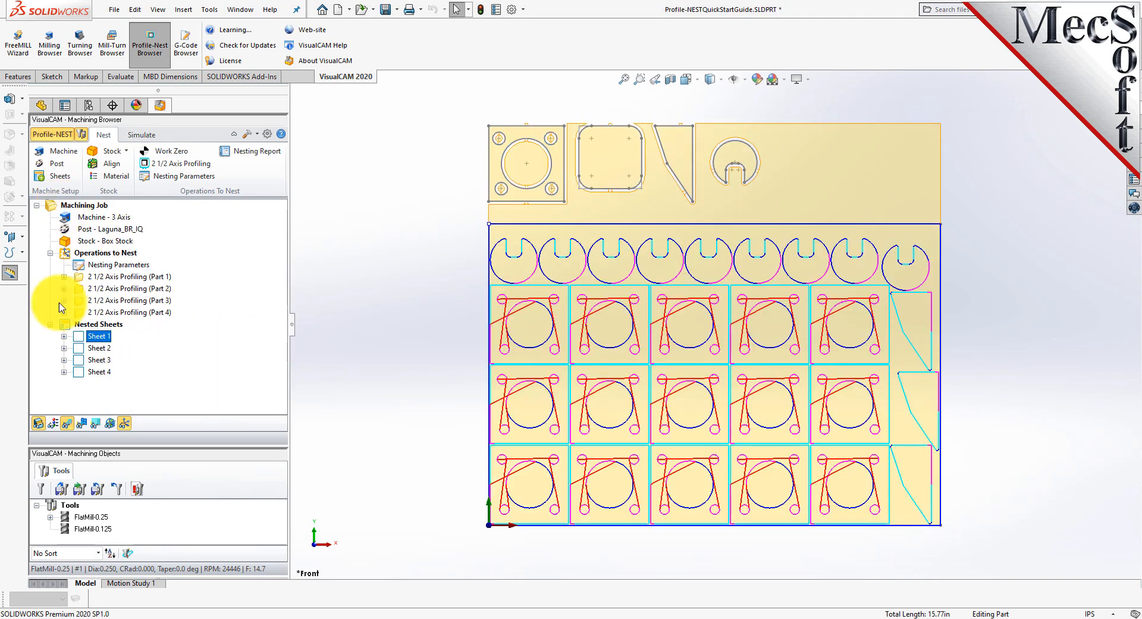
{"action": "left_click_drag", "start_coordinate": [133, 446], "coordinate": [132, 430]}
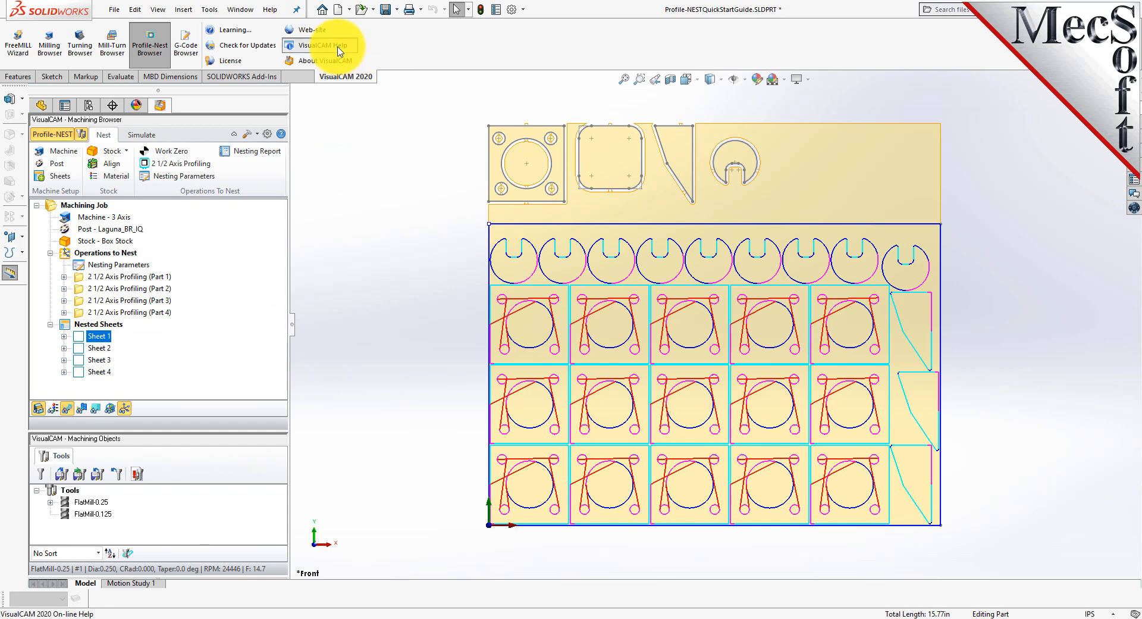
Step: Look at the VisualCAM help welcome page and the Learning Resources window, closing each one
{"action": "left_click", "coordinate": [339, 47]}
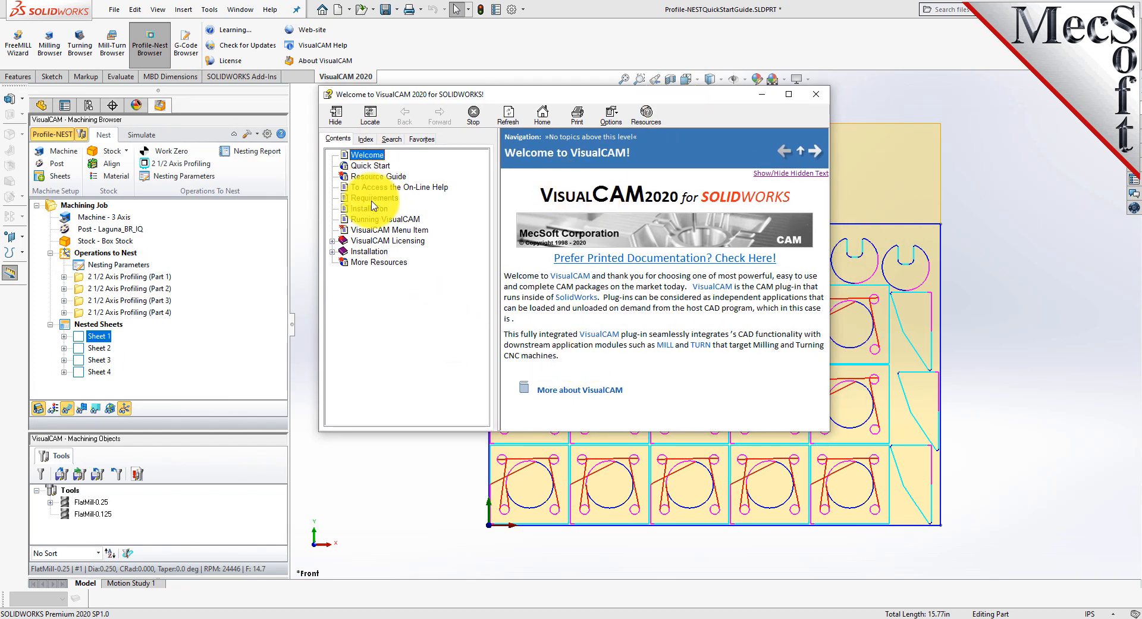
{"action": "left_click", "coordinate": [816, 94]}
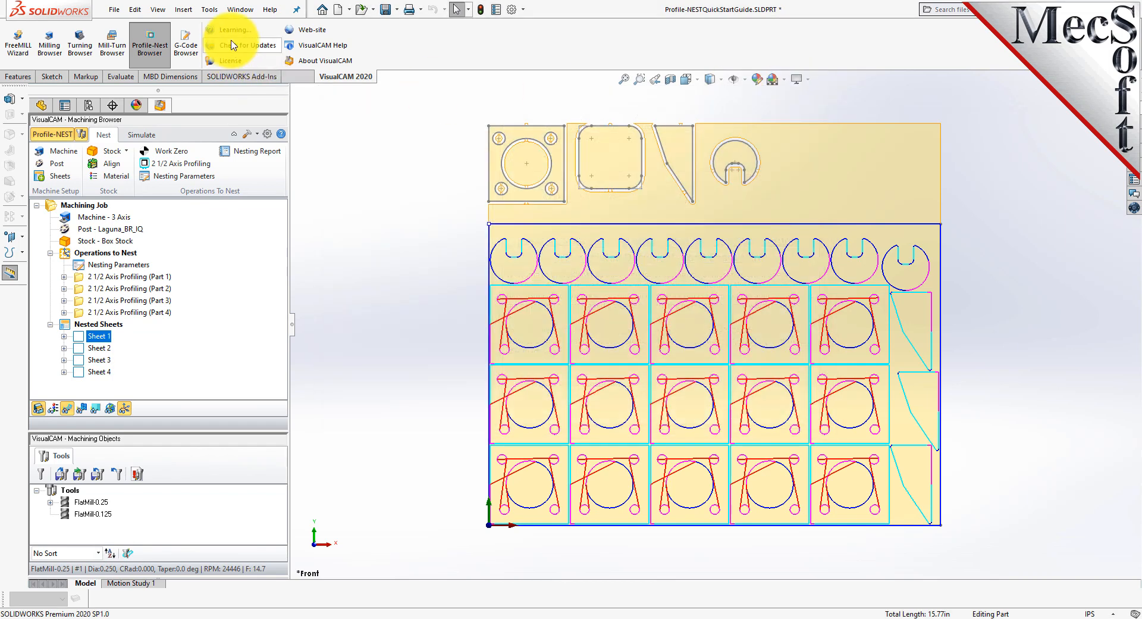
{"action": "left_click", "coordinate": [237, 35]}
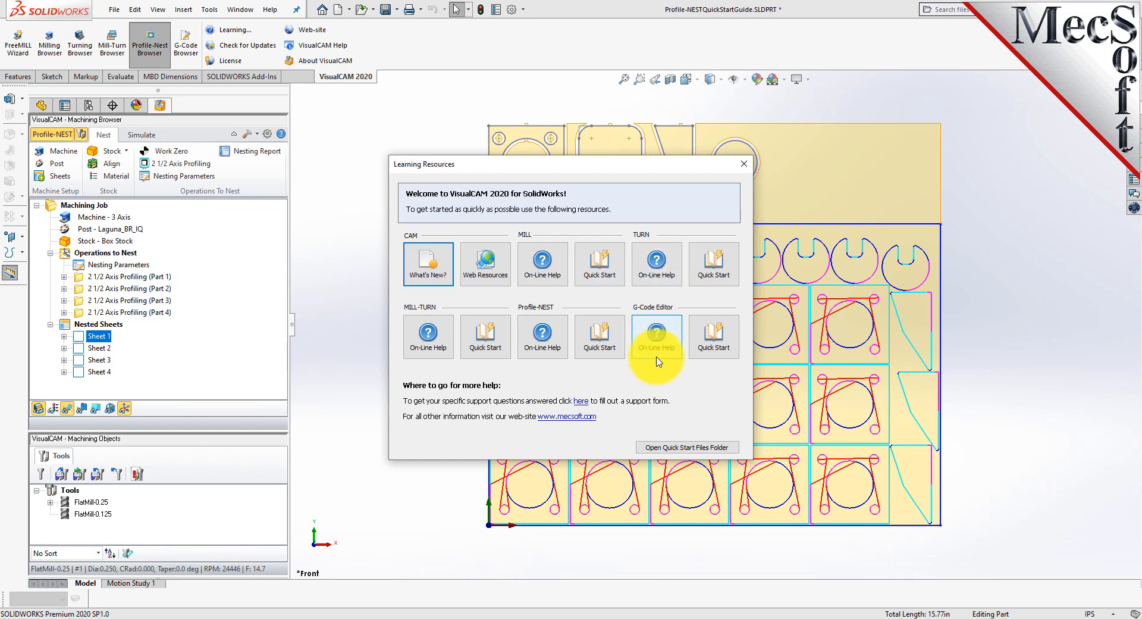
{"action": "left_click", "coordinate": [741, 170]}
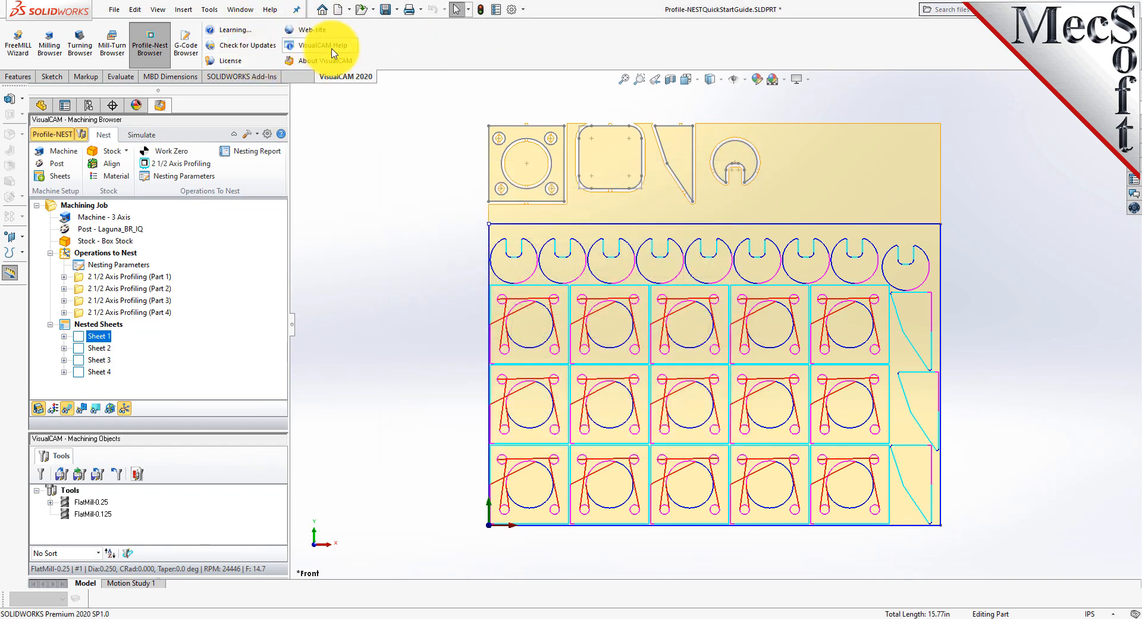
Step: Open the VisualCAM 2020 Resource Guide PDF from the help's printed documentation link and look through it to the TURN module page
{"action": "left_click", "coordinate": [332, 51]}
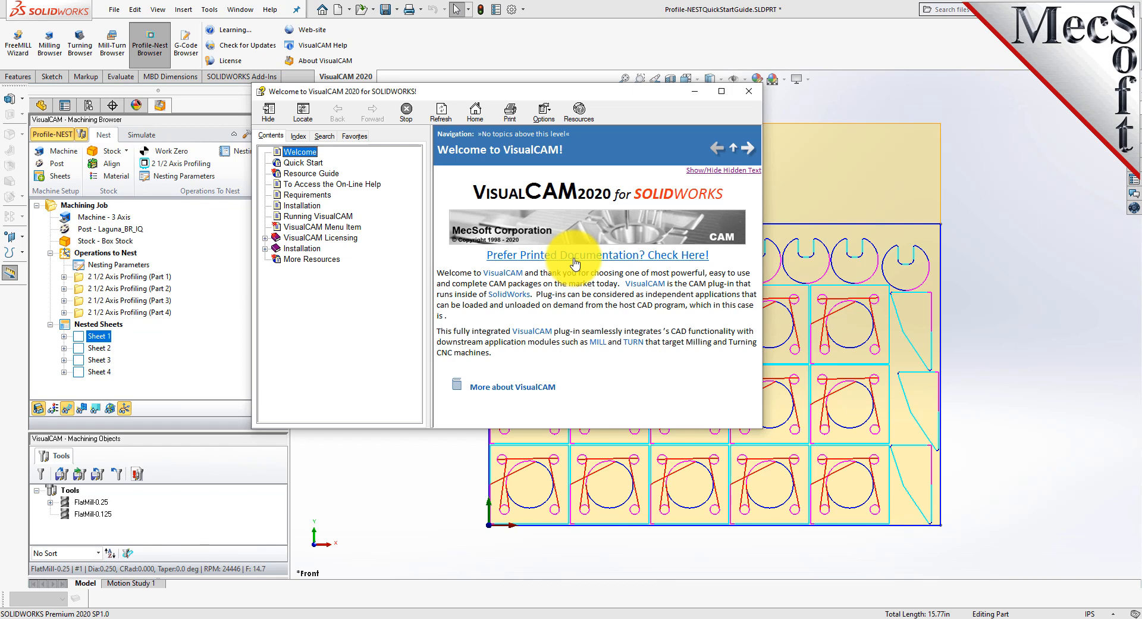
{"action": "left_click", "coordinate": [576, 263]}
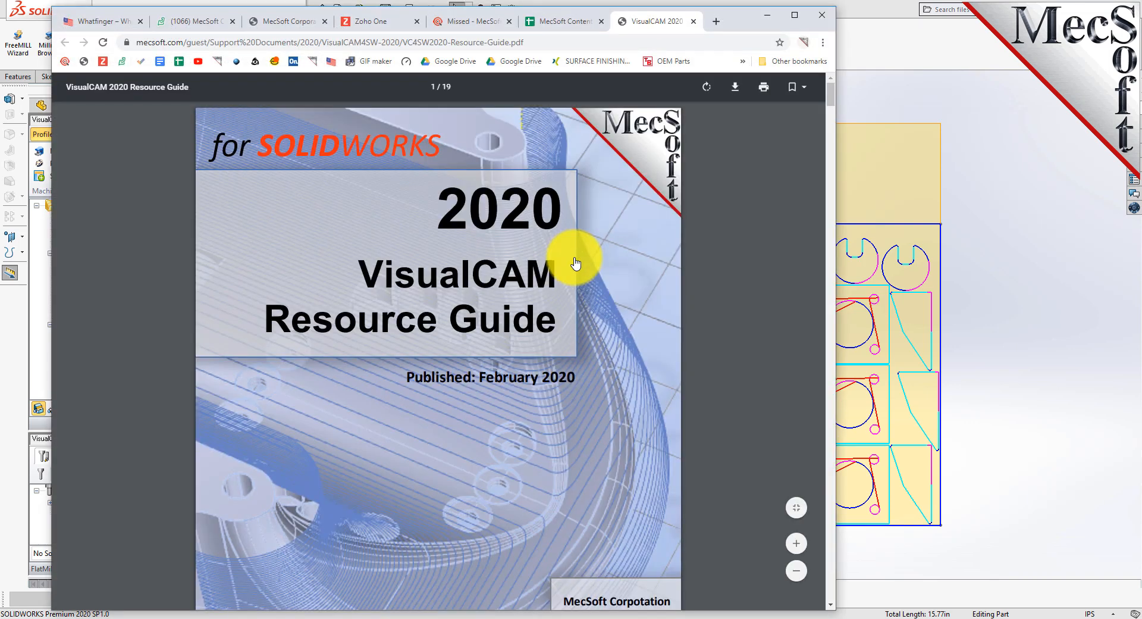
{"action": "scroll", "coordinate": [595, 357], "scroll_direction": "down", "scroll_amount": 20}
{"action": "scroll", "coordinate": [575, 307], "scroll_direction": "down", "scroll_amount": 20}
{"action": "scroll", "coordinate": [581, 280], "scroll_direction": "down", "scroll_amount": 20}
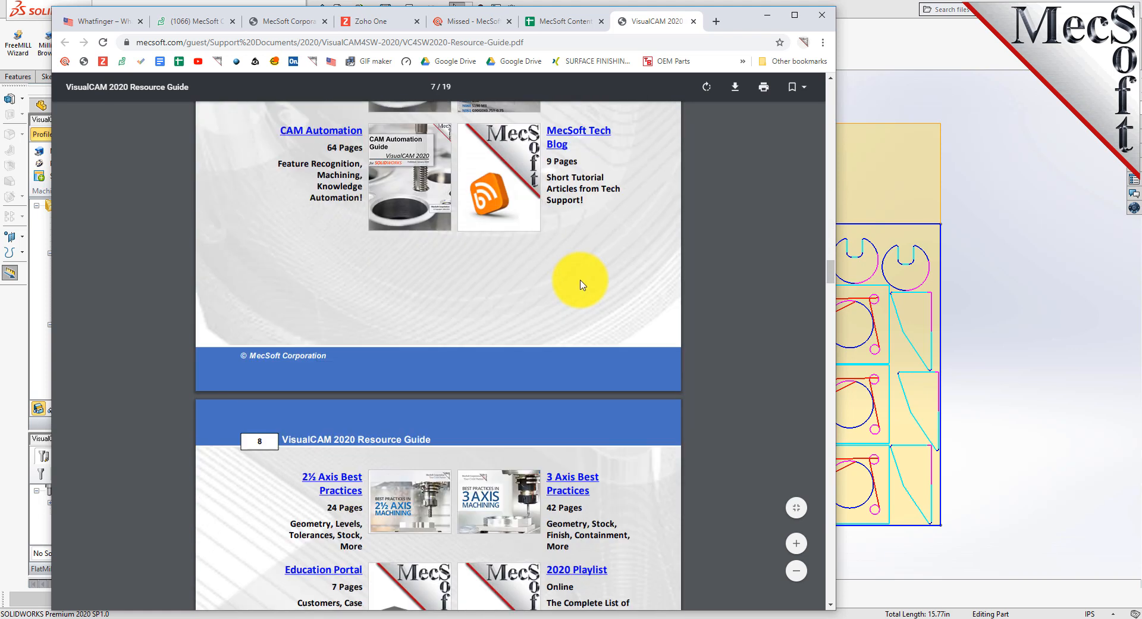
{"action": "scroll", "coordinate": [581, 279], "scroll_direction": "down", "scroll_amount": 14}
{"action": "scroll", "coordinate": [527, 311], "scroll_direction": "down", "scroll_amount": 1}
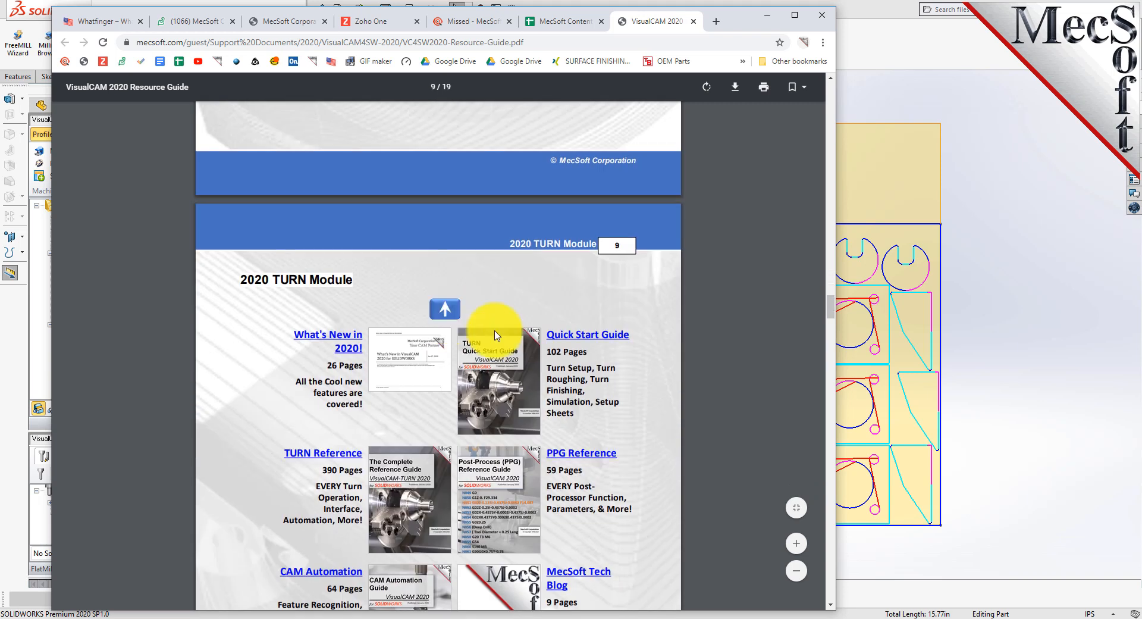
Step: Return to the guide's resource selection page and go to the 2020 Profile NEST Module resources
{"action": "left_click", "coordinate": [444, 306]}
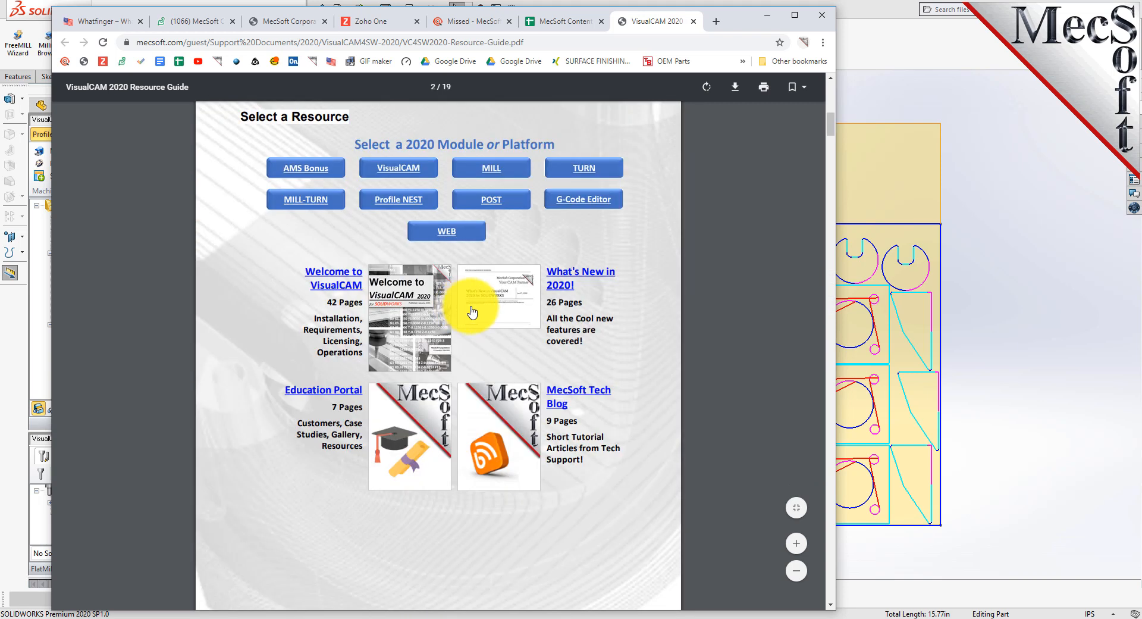
{"action": "left_click", "coordinate": [408, 208]}
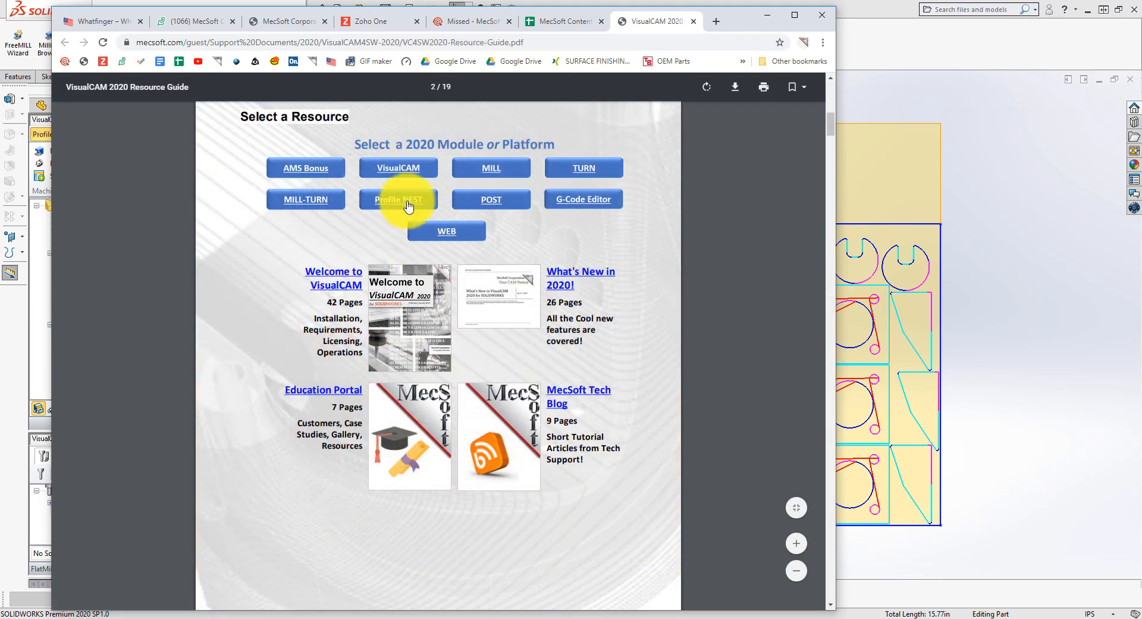
{"action": "left_click", "coordinate": [411, 200]}
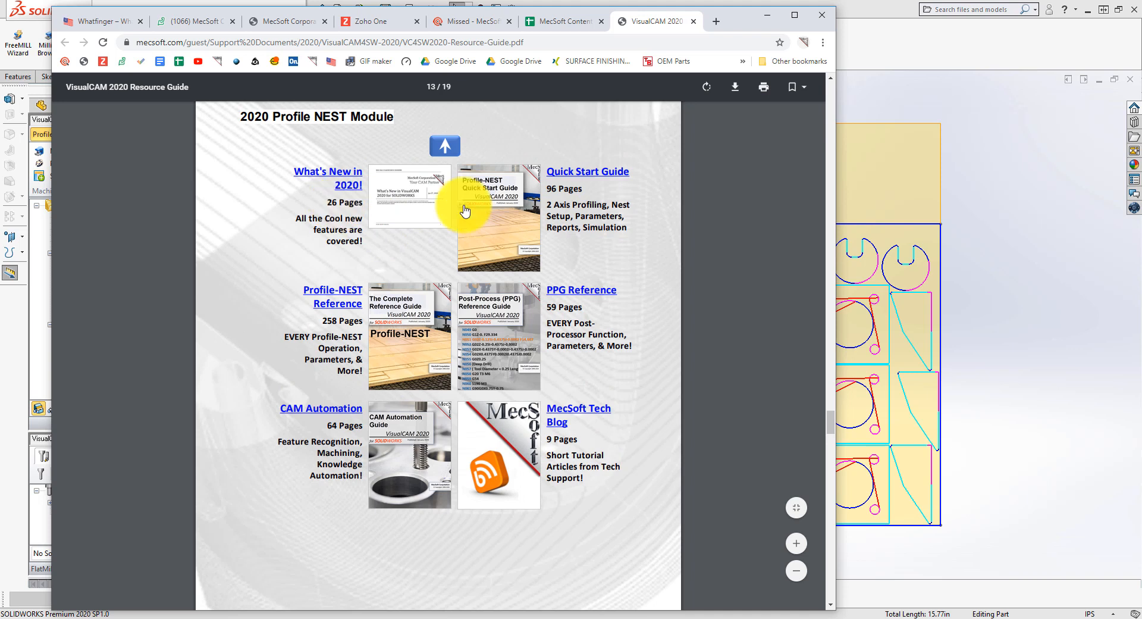